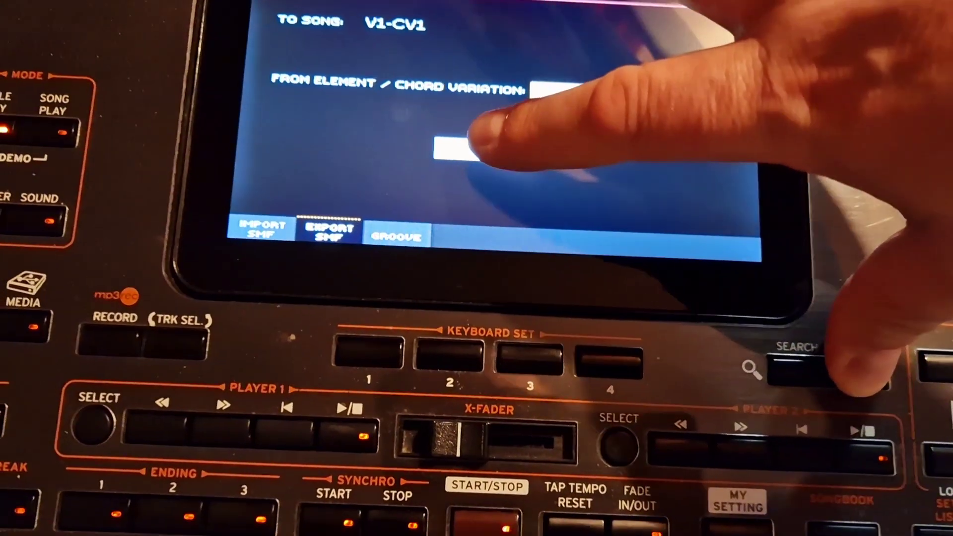
left_click(372, 129)
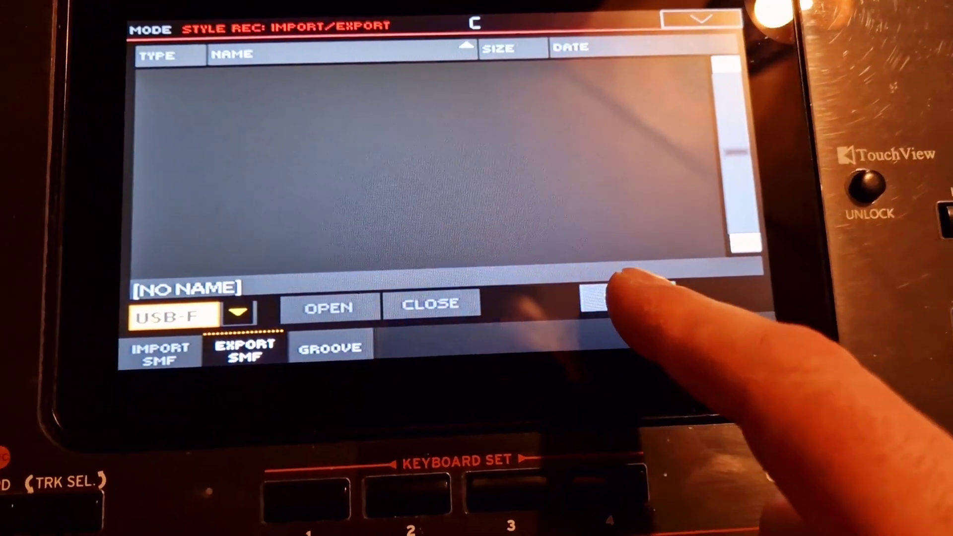
left_click(640, 288)
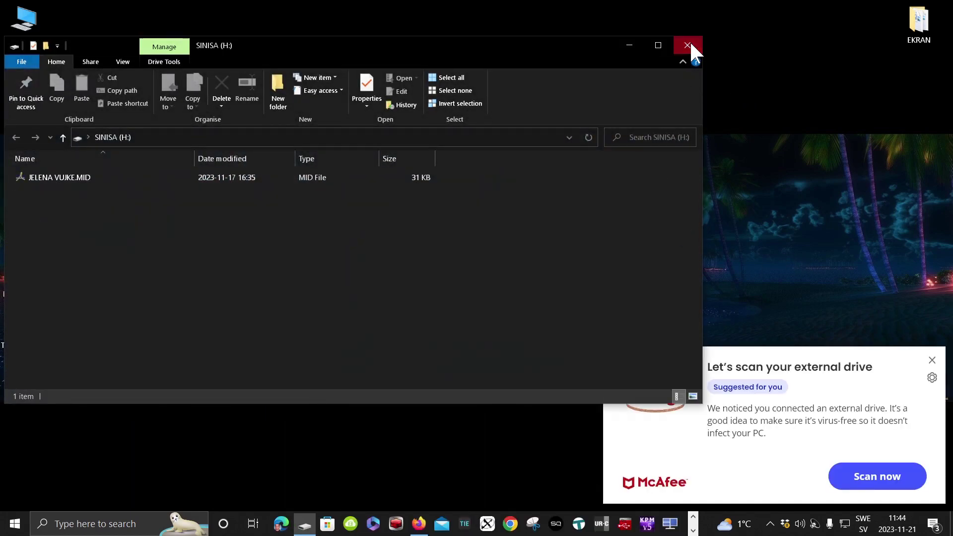
- Close the USB drive window and the McAfee scan popup, then open KETRON PROJEKT.cpr
left_click(687, 45)
left_click(931, 360)
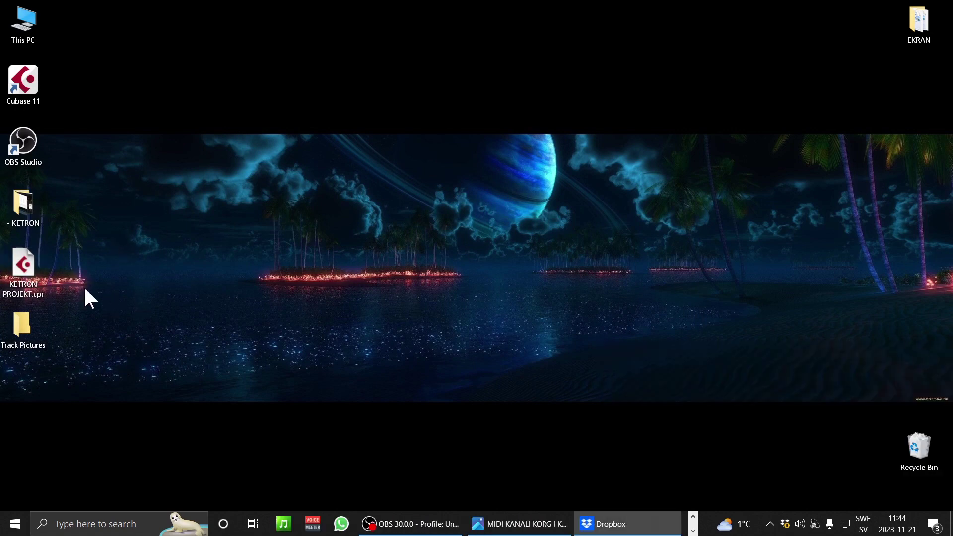
left_click(21, 270)
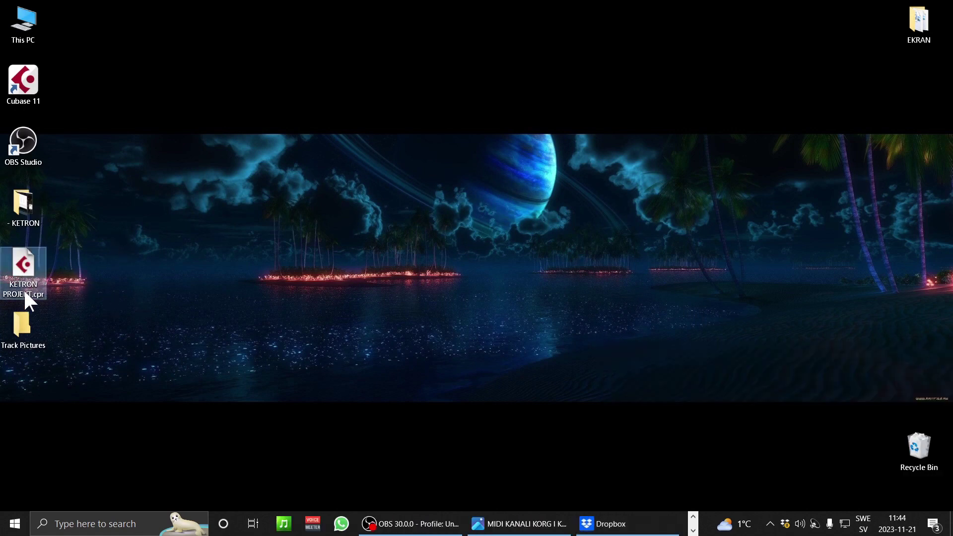
double_click(24, 275)
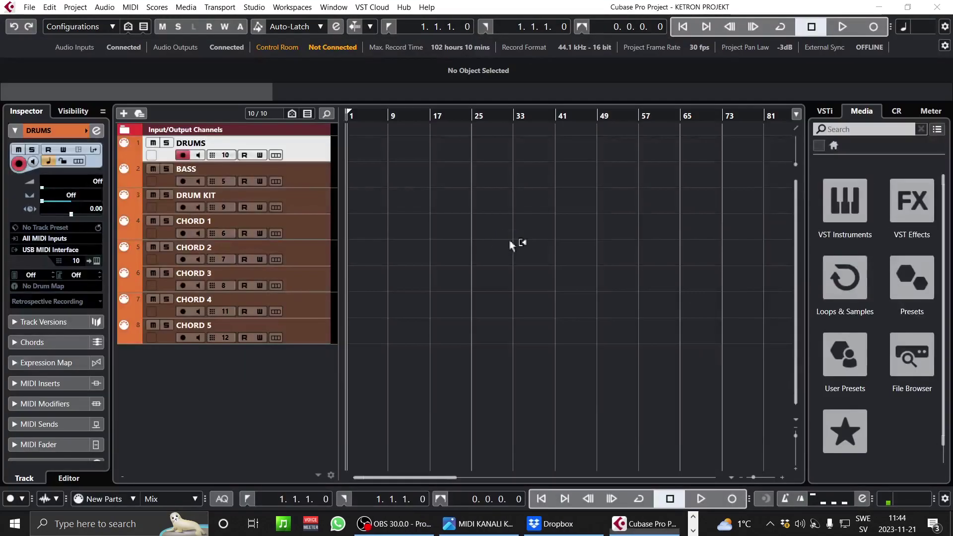
left_click(30, 7)
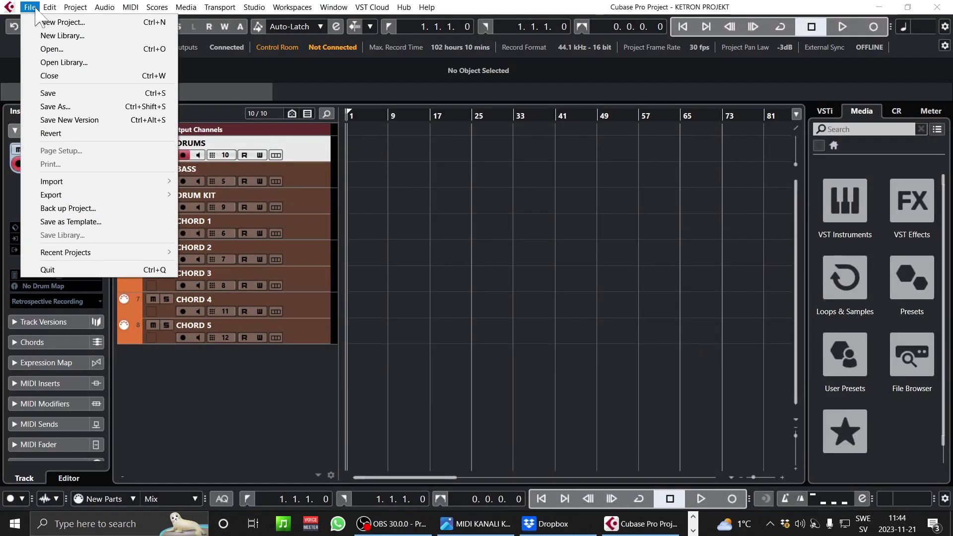
mouse_move(121, 180)
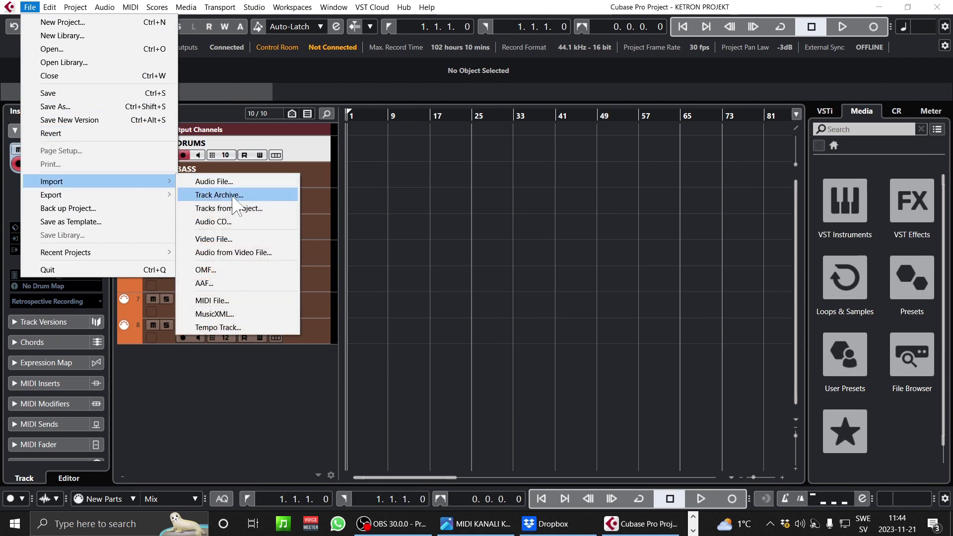
left_click(234, 301)
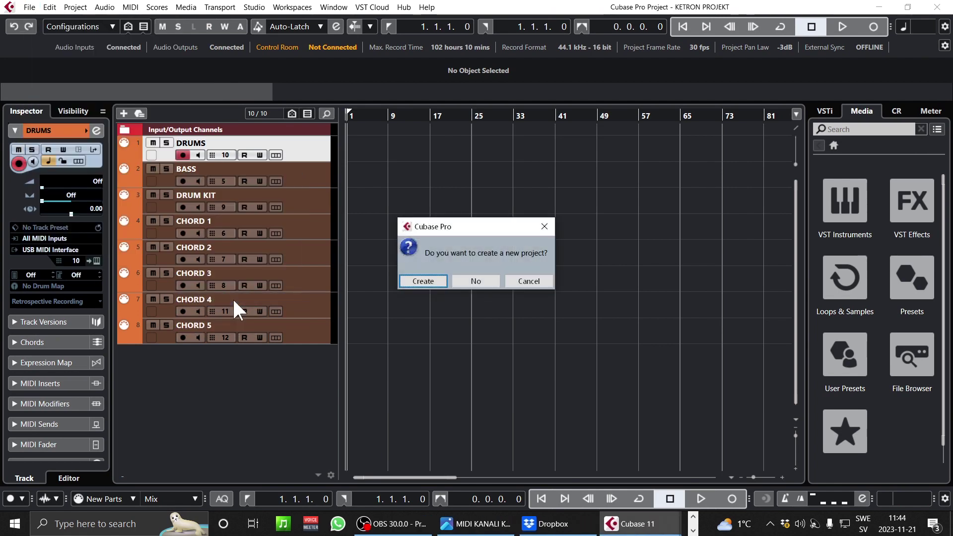
left_click(474, 282)
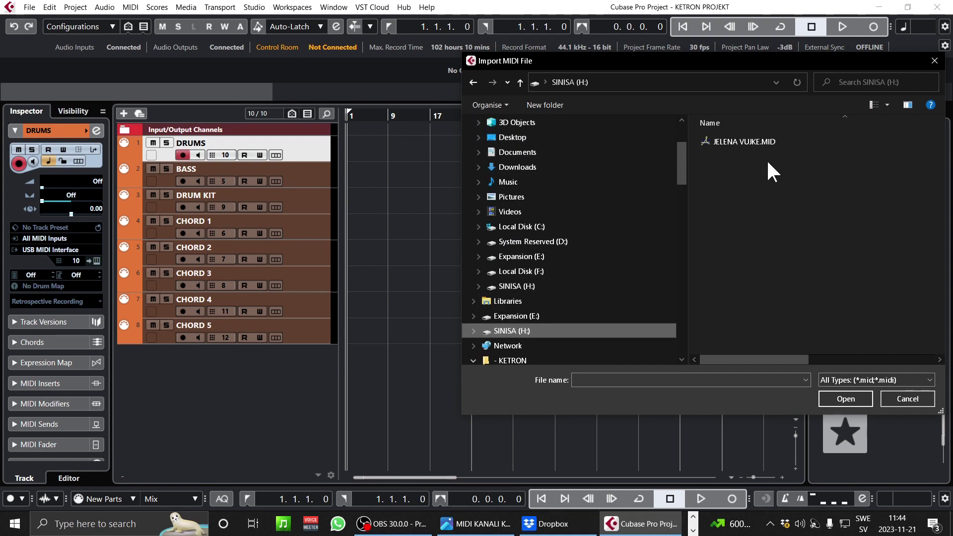
left_click(743, 143)
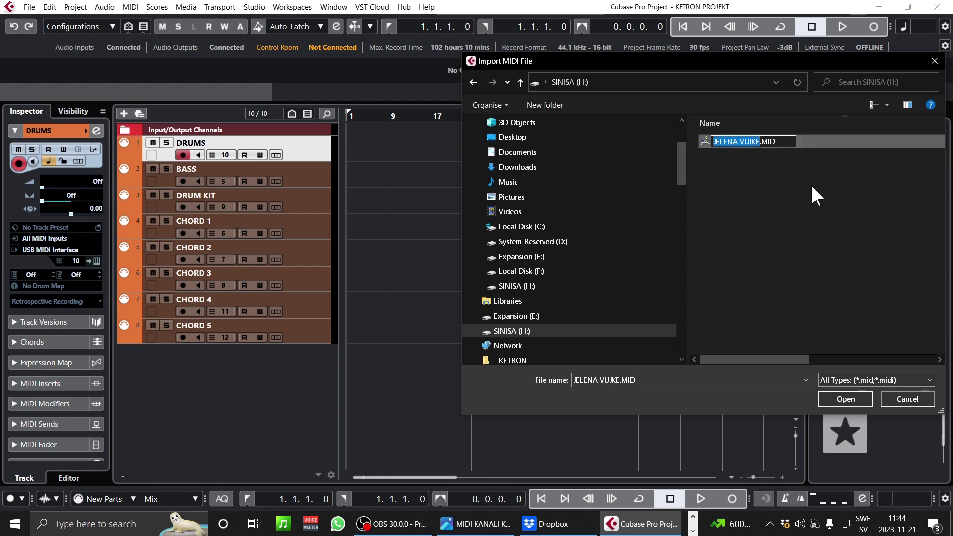
left_click(846, 400)
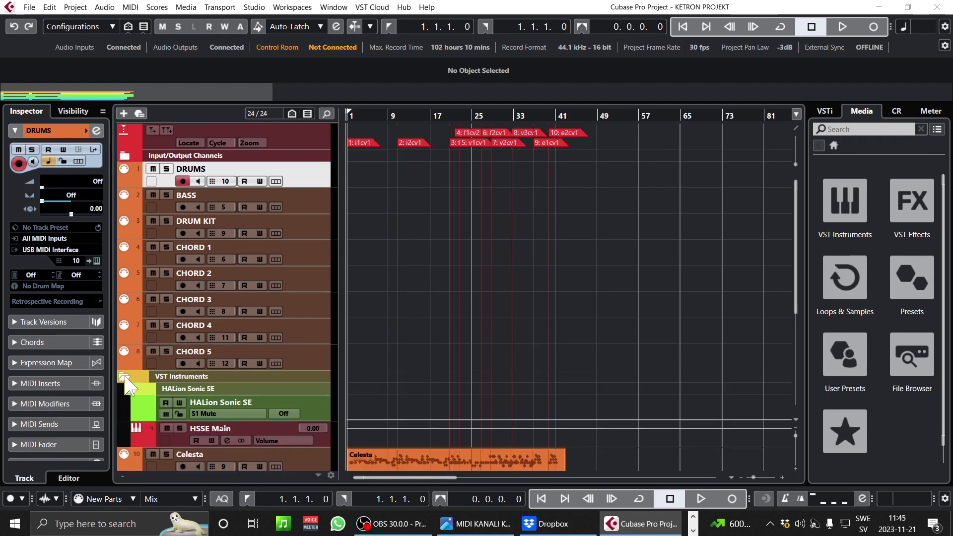
- Collapse the HALion Sonic SE rack and select tracks DRUMS through CHORD 5
left_click(125, 378)
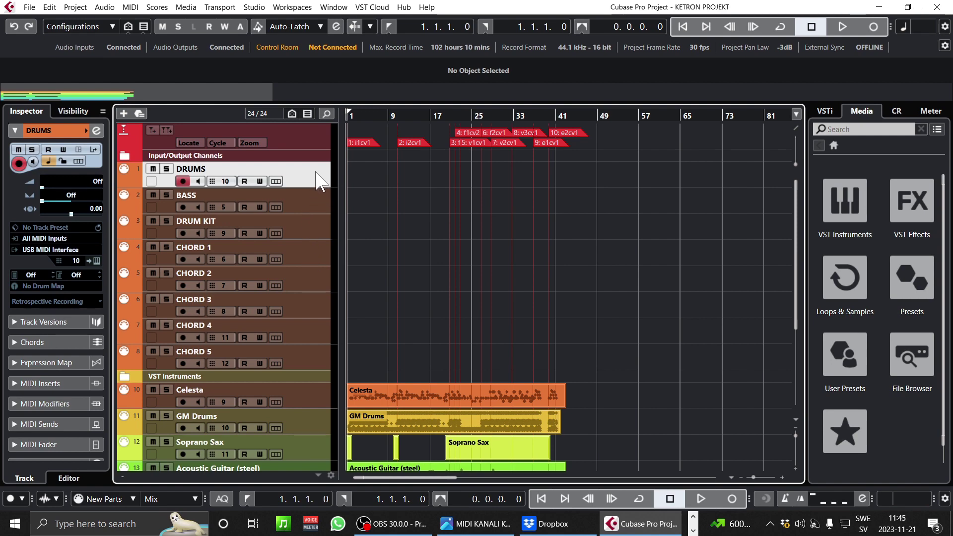
left_click(314, 361)
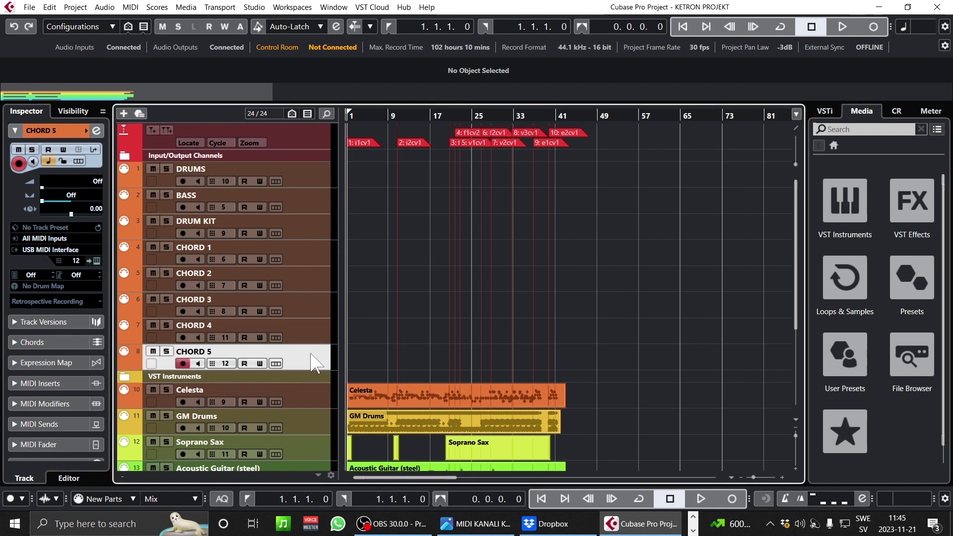
left_click(303, 183)
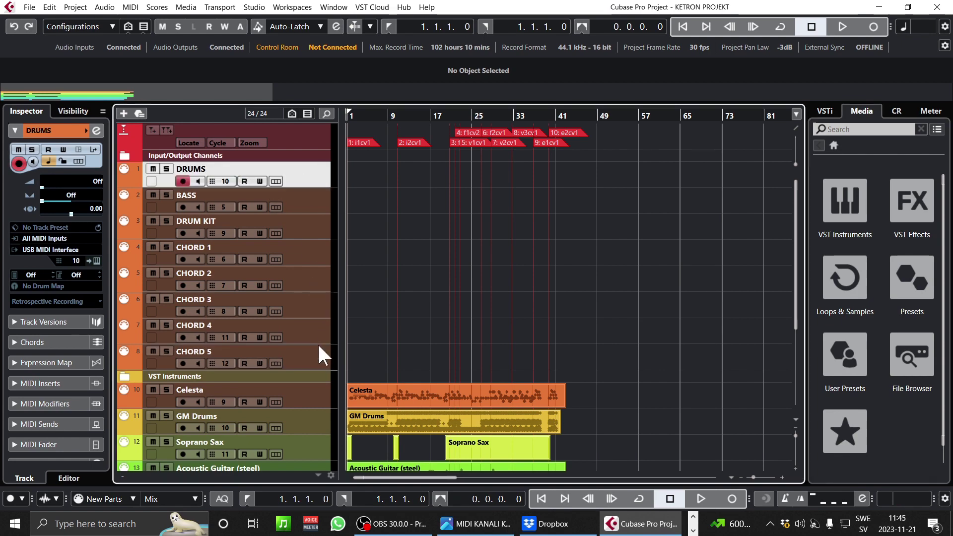
left_click(321, 360, "shift")
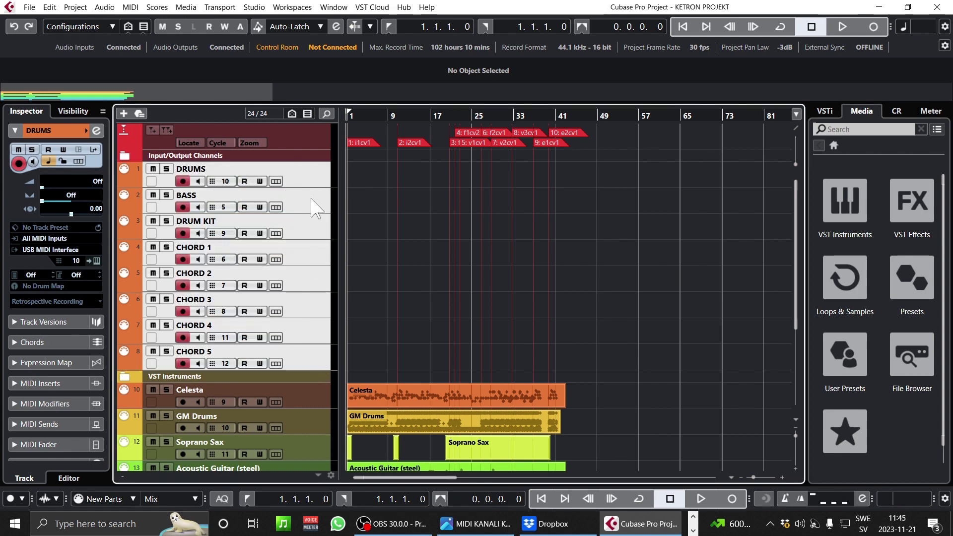
- Scroll down the track list and select the SysEx Data track
scroll(320, 315, "down", 3)
scroll(320, 316, "down", 3)
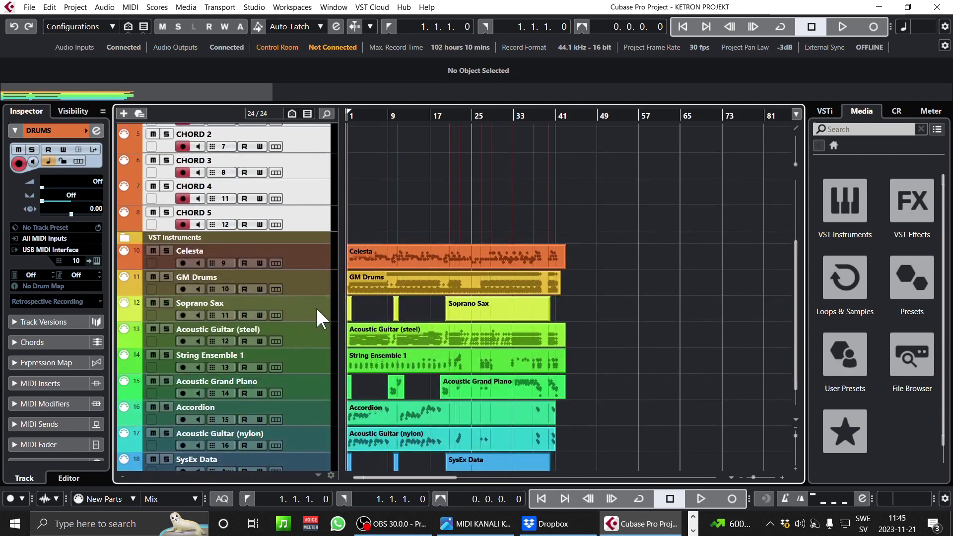
scroll(285, 263, "down", 2)
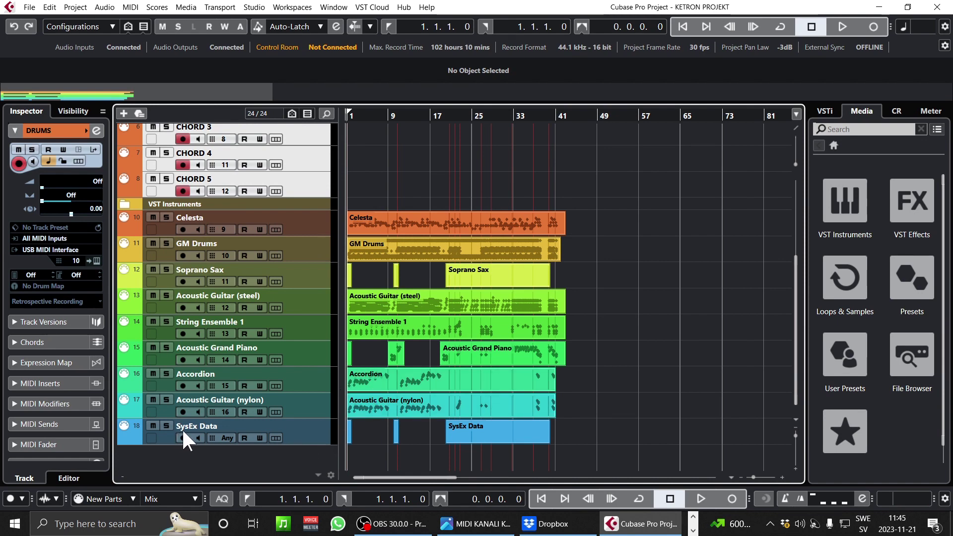
left_click(303, 439)
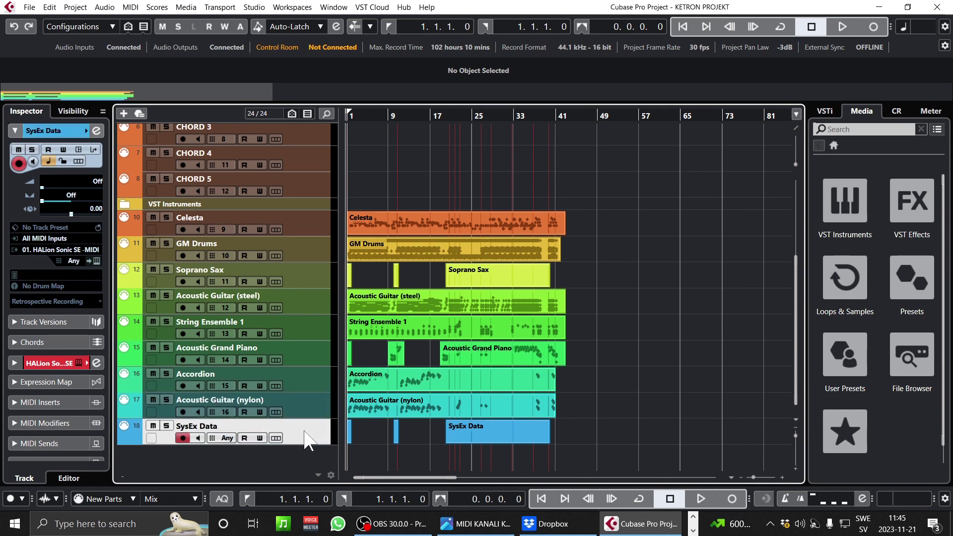
- Remove the SysEx Data track and marquee-select all imported parts from Celesta down
right_click(311, 440)
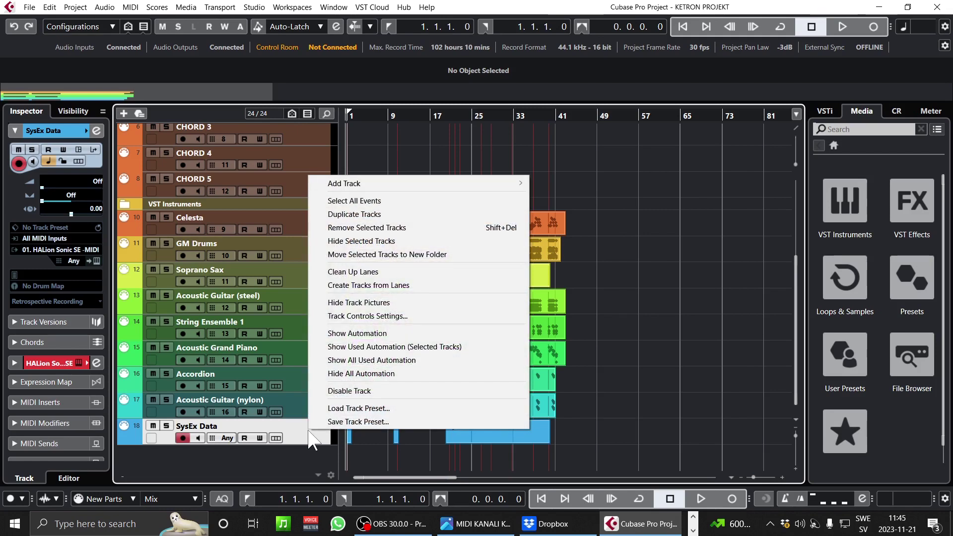
left_click(394, 228)
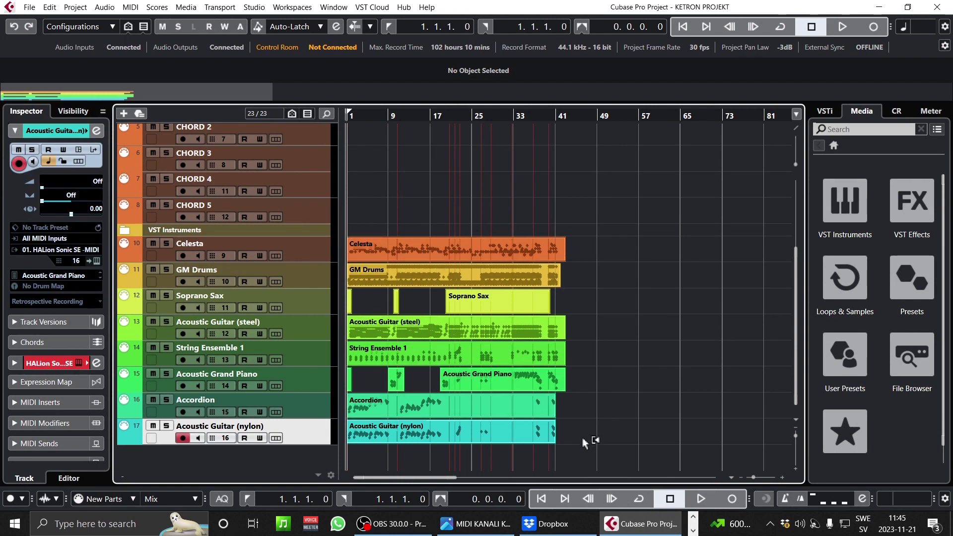
left_click_drag(586, 440, 341, 244)
scroll(477, 159, "up", 3)
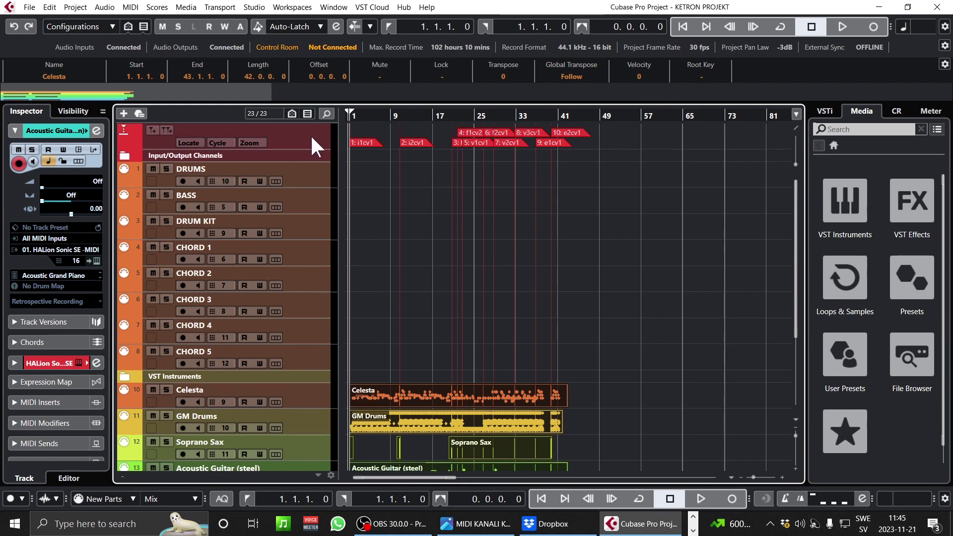
scroll(448, 287, "down", 5)
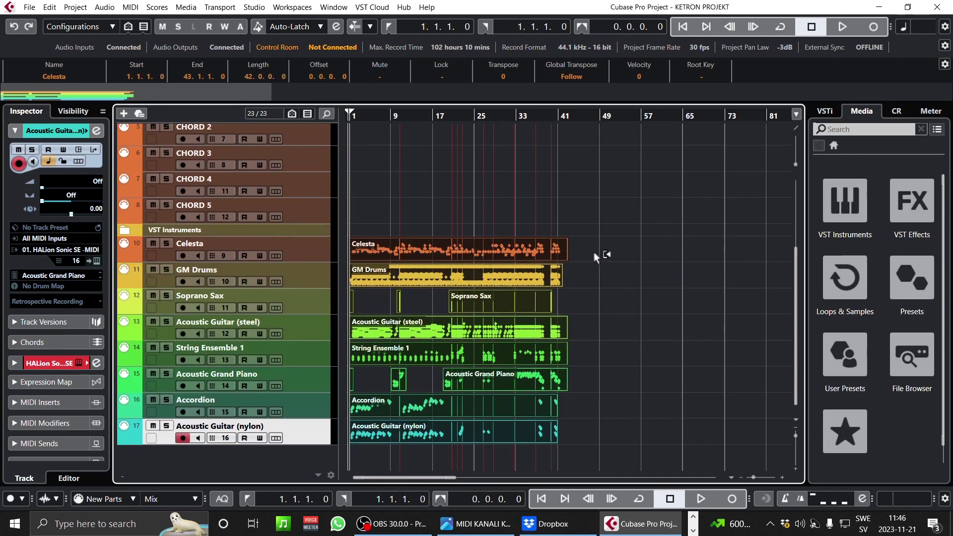
- Open the selected parts in the List Editor with note events no longer hidden
left_click(362, 278)
left_click(131, 7)
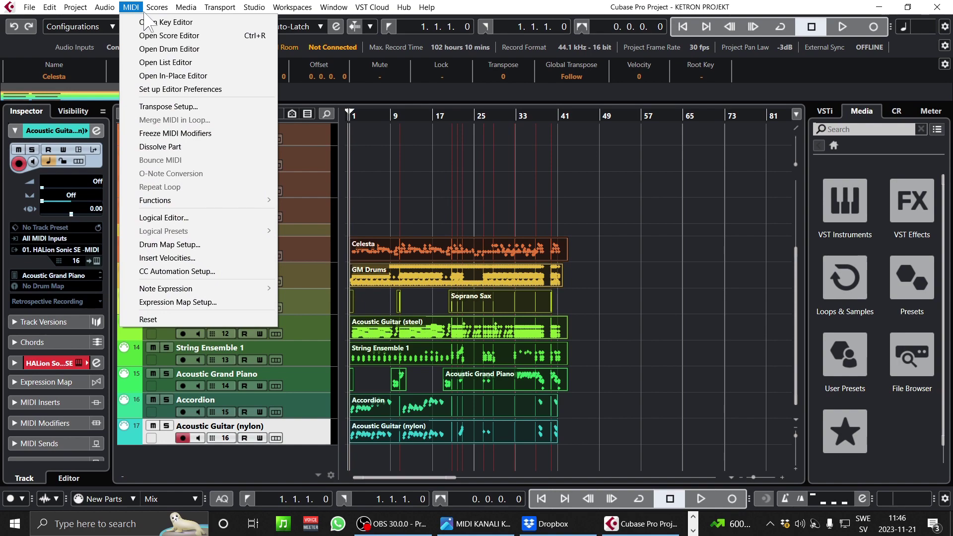
left_click(171, 63)
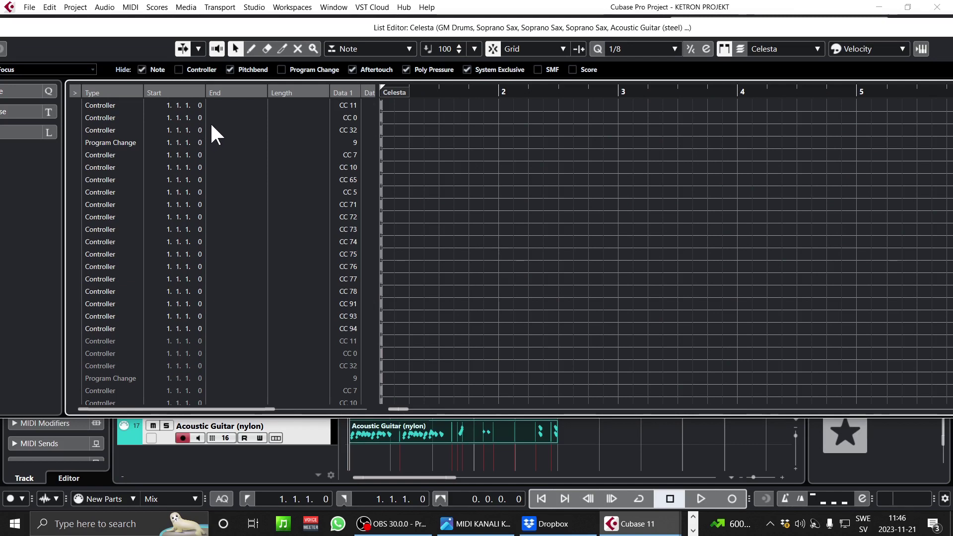
left_click(142, 69)
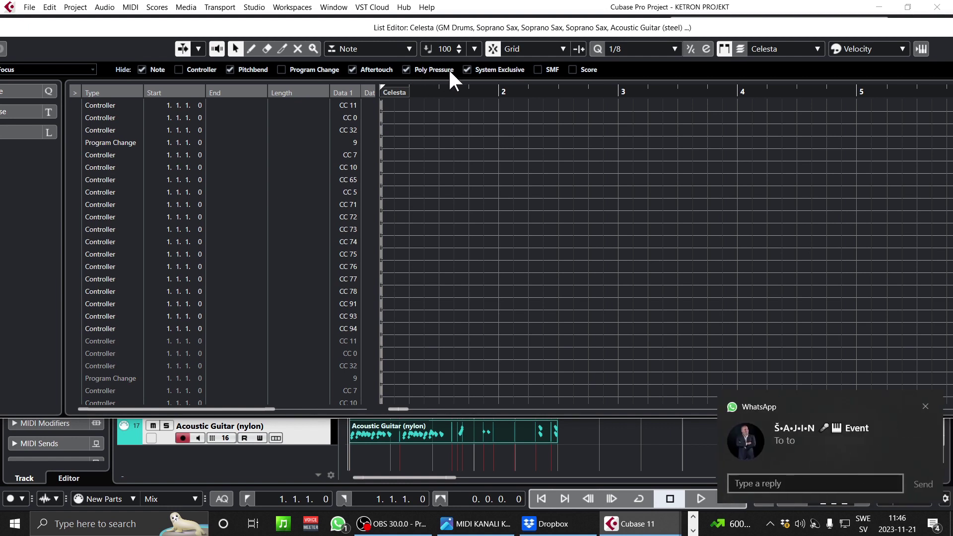
- Delete all controller and program change events in the list, then close the List Editor
left_click(926, 408)
left_click(499, 93)
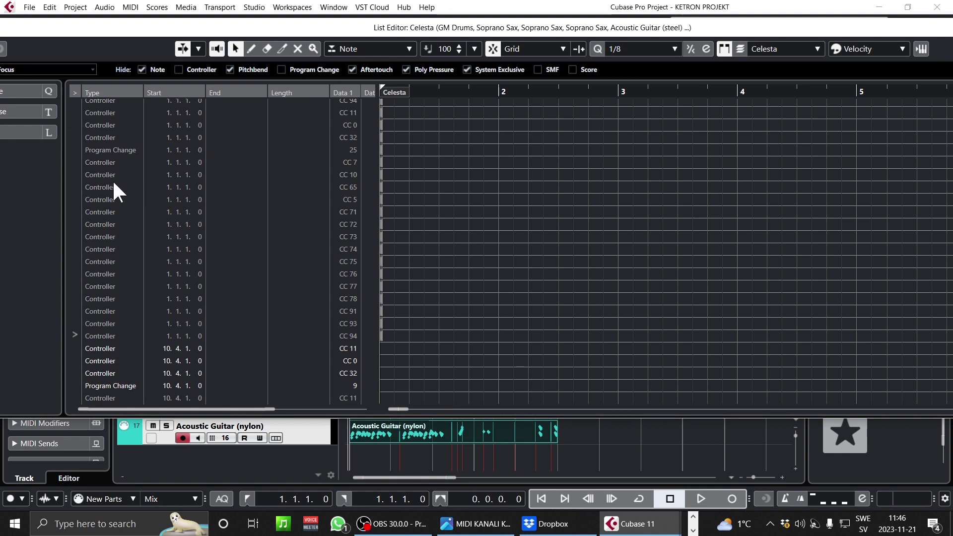
scroll(112, 181, "down", 2)
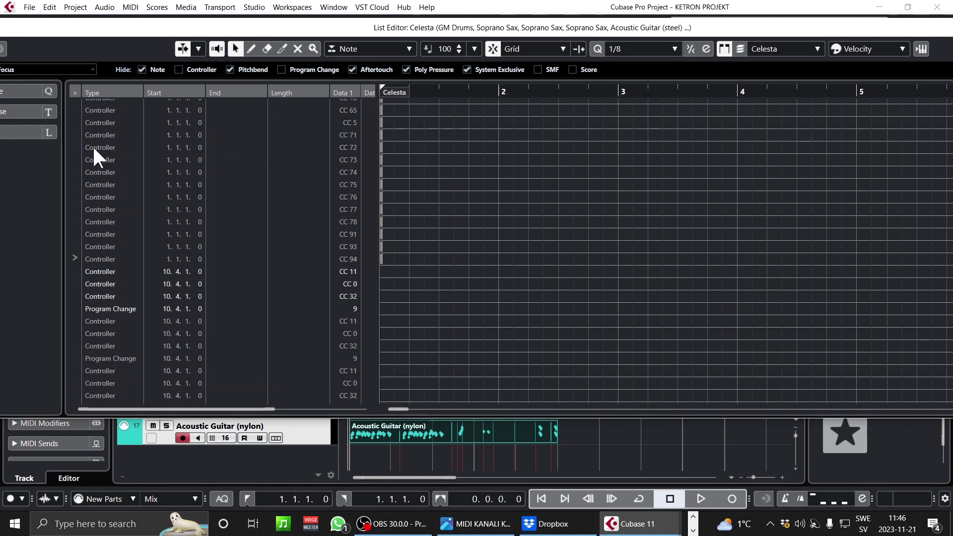
left_click(105, 209)
left_click(96, 159)
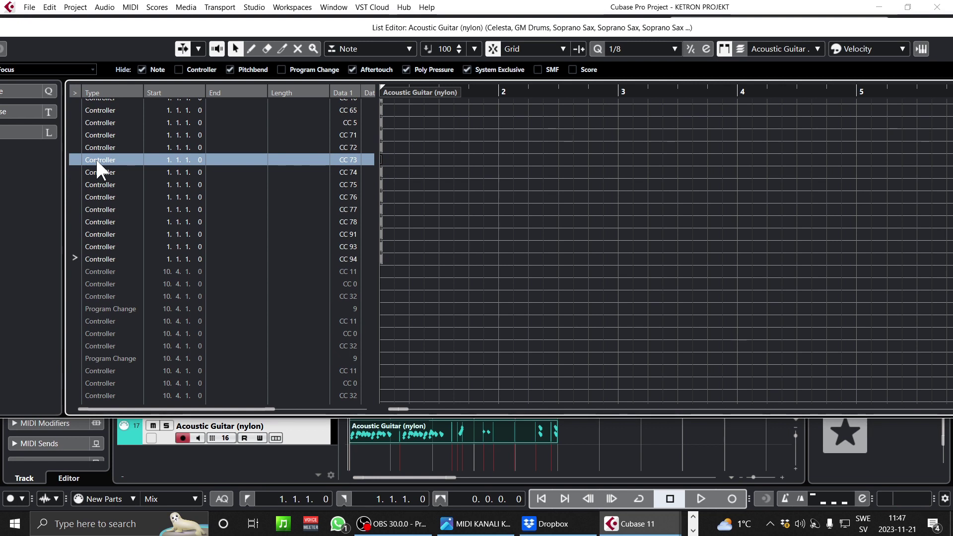
key("ctrl+a")
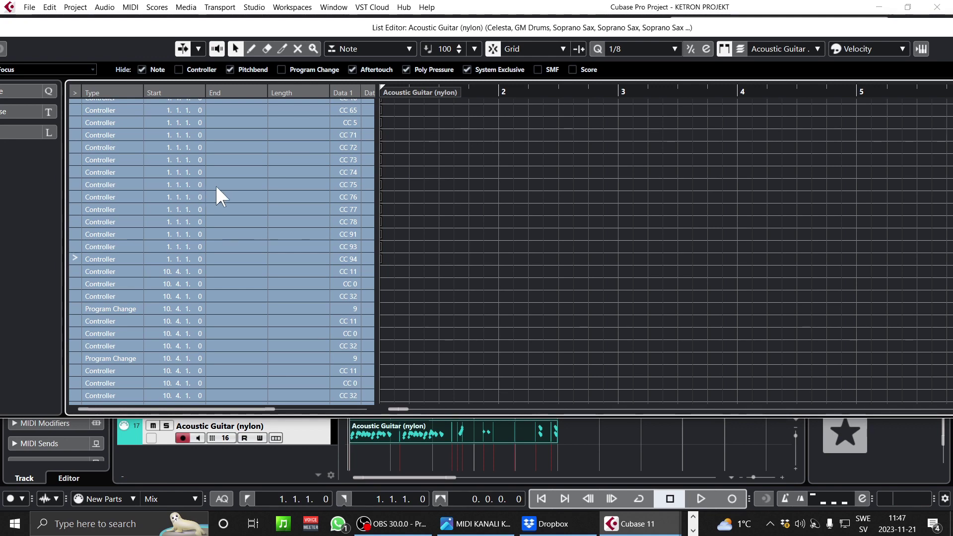
key("Delete")
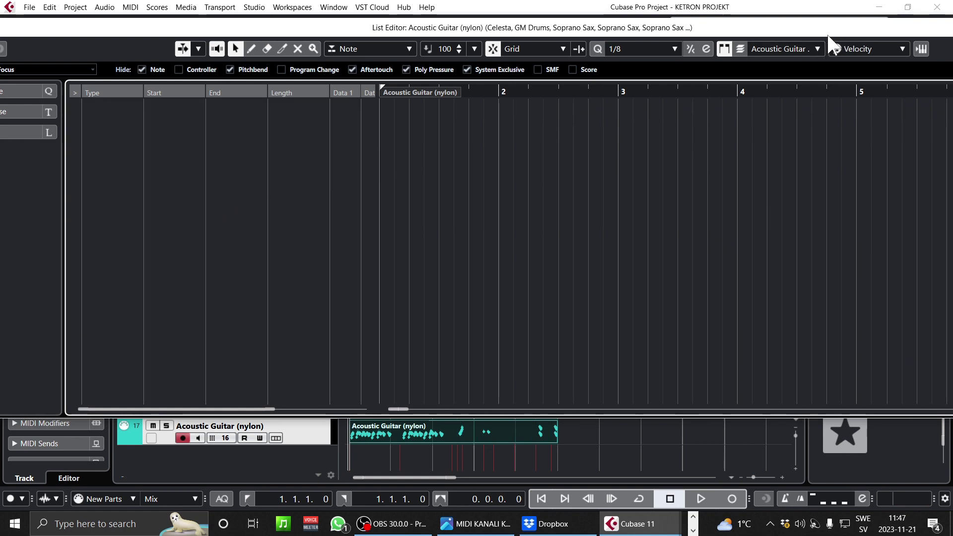
left_click_drag(855, 31, 553, 41)
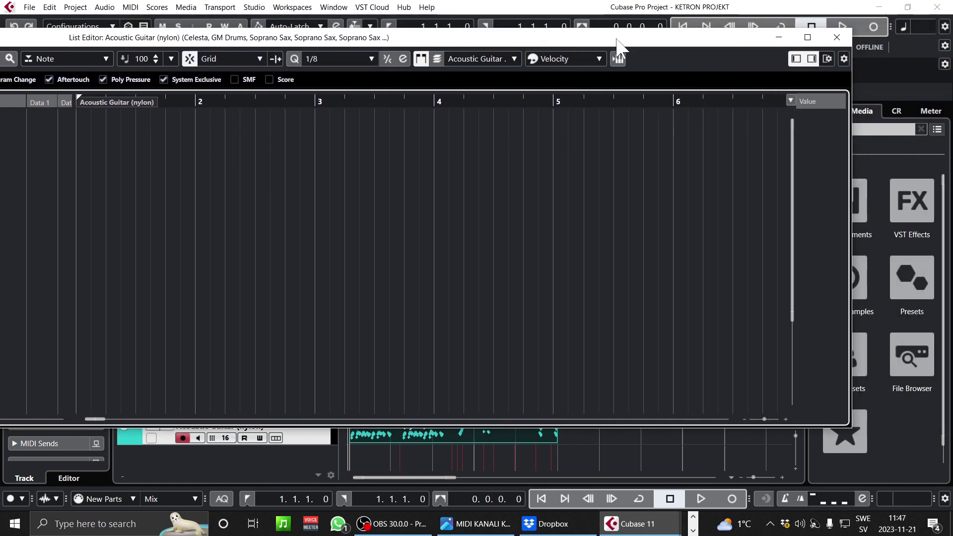
left_click(837, 36)
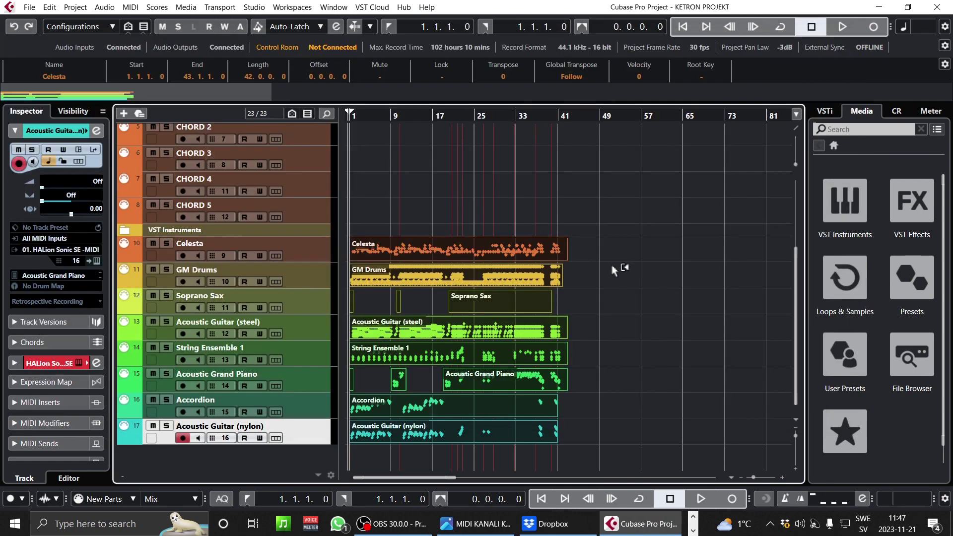
- Show the MIDI KANALI channel table image beside a narrowed Cubase project window
left_click(624, 269)
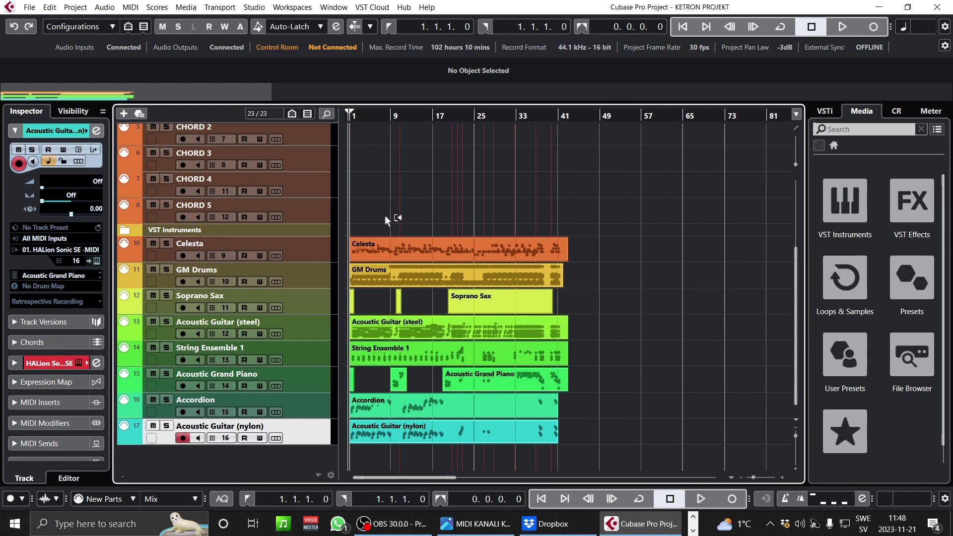
left_click(509, 525)
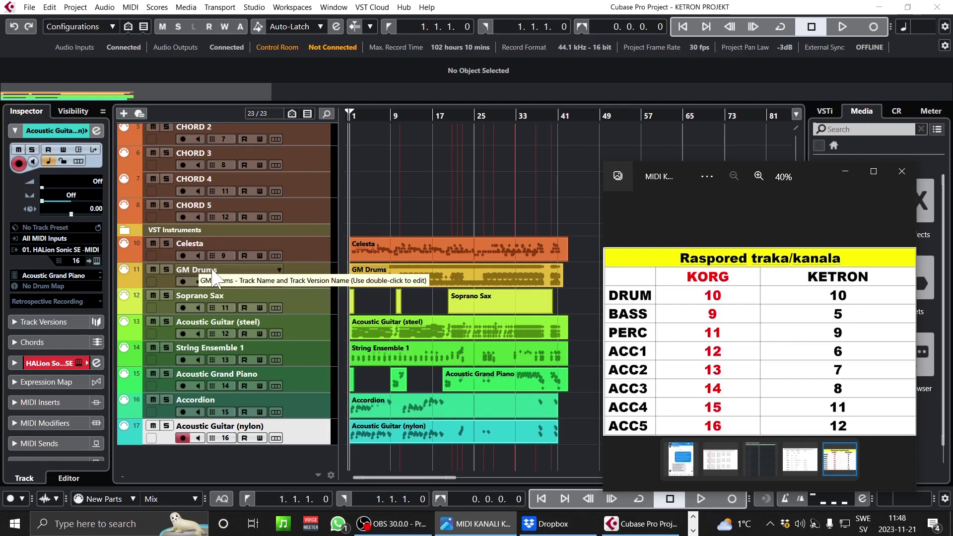
left_click(318, 275)
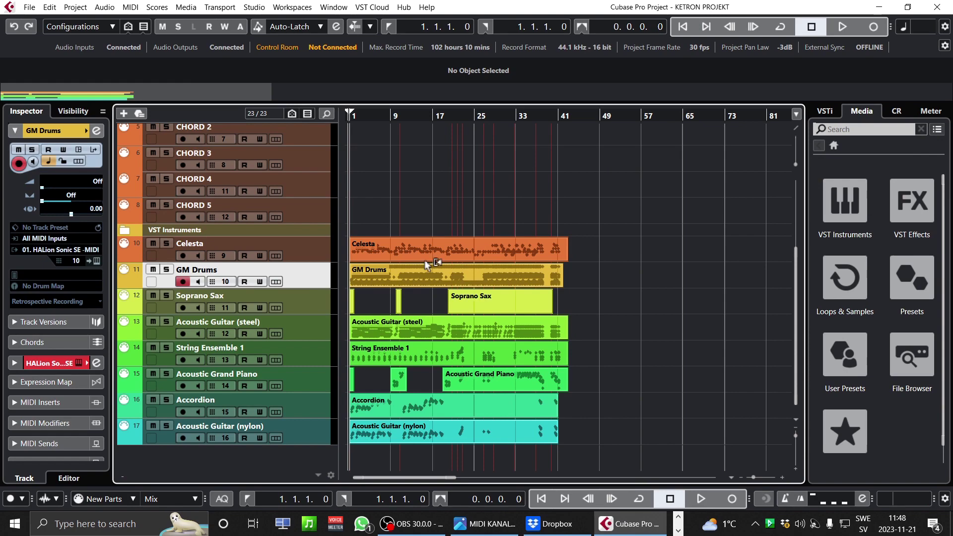
left_click(907, 7)
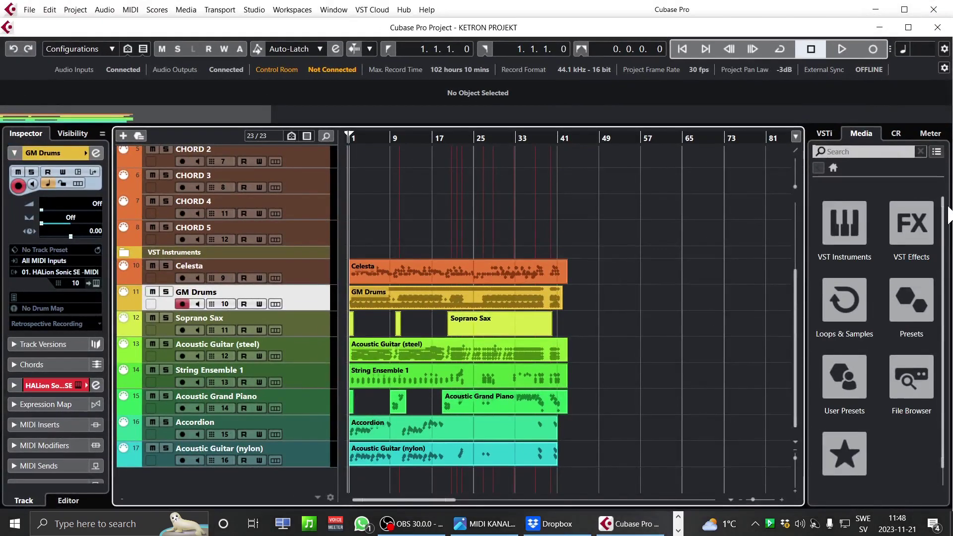
left_click_drag(950, 203, 554, 191)
left_click(707, 159)
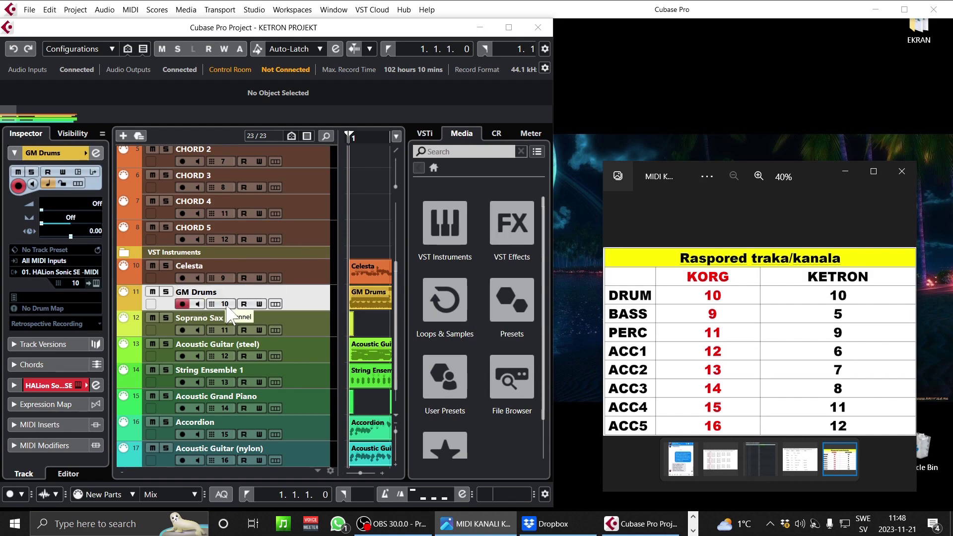
- Widen the Cubase project window slightly, keeping the channel table visible beside it
left_click(407, 232)
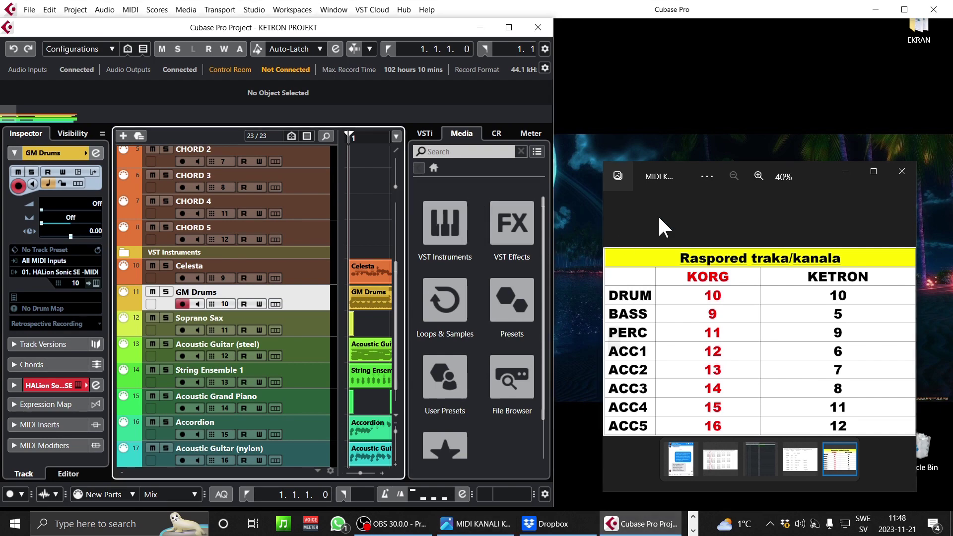
left_click_drag(554, 248, 608, 248)
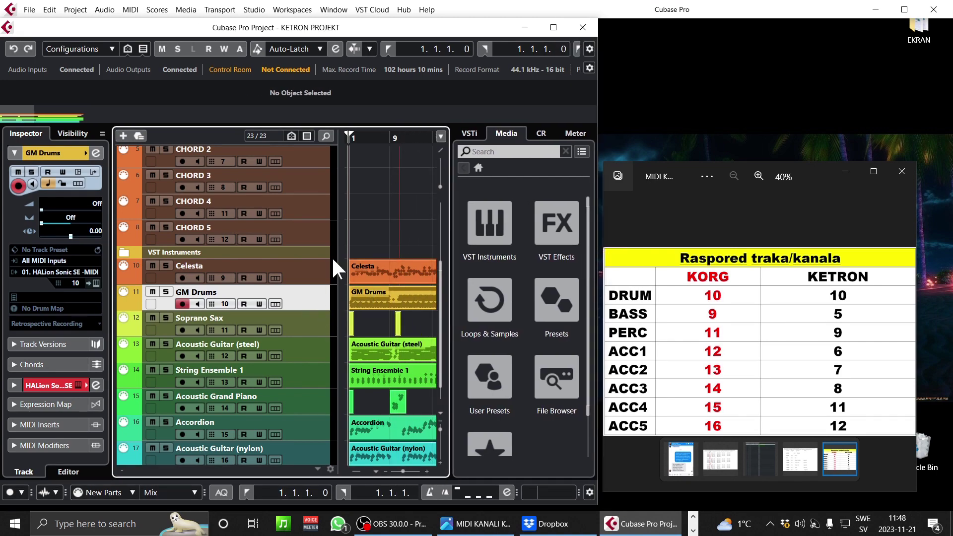
- Maximize the project window and marquee-select the Celesta to Acoustic Guitar (nylon) parts
left_click(551, 26)
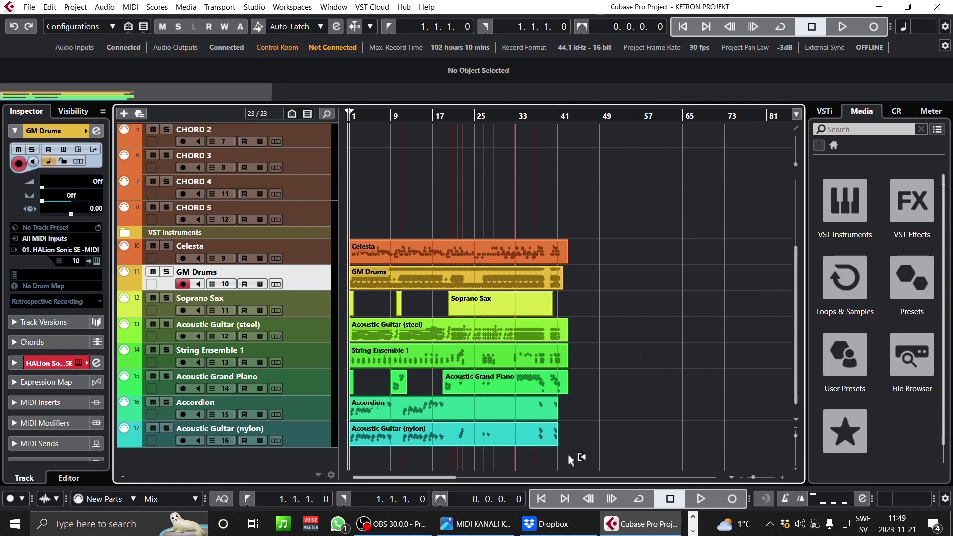
left_click_drag(544, 407, 345, 247)
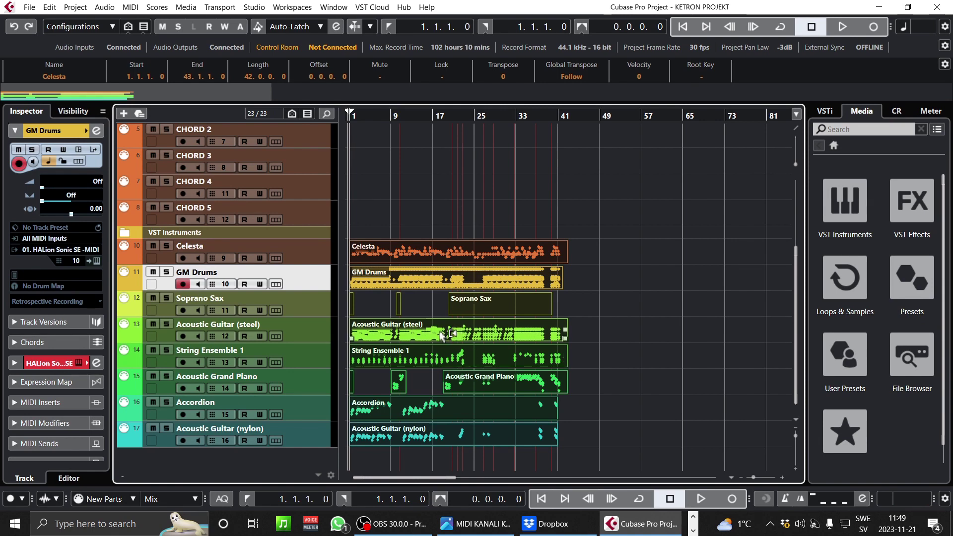
- Glue the split Soprano Sax and Acoustic Grand Piano parts, then restore the Object Selection tool
right_click(446, 335)
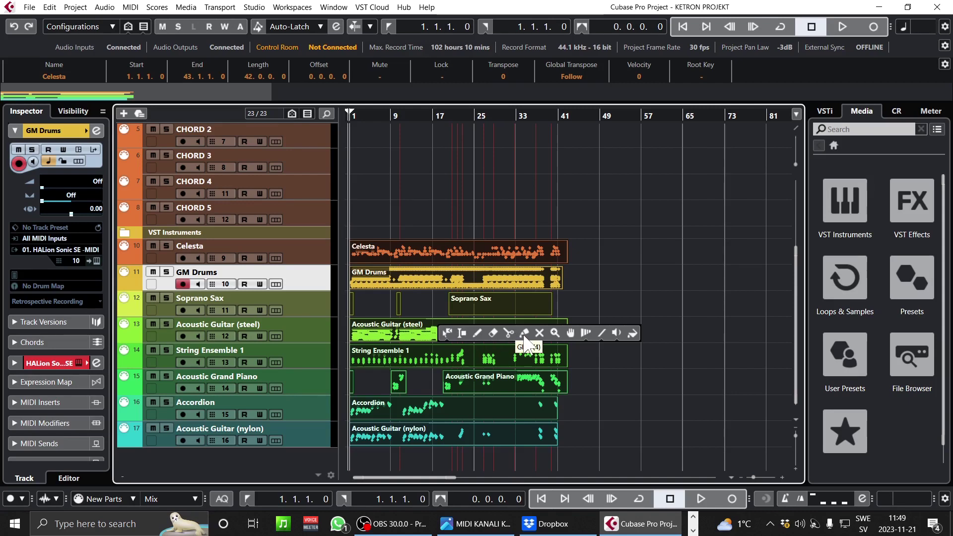
left_click(524, 332)
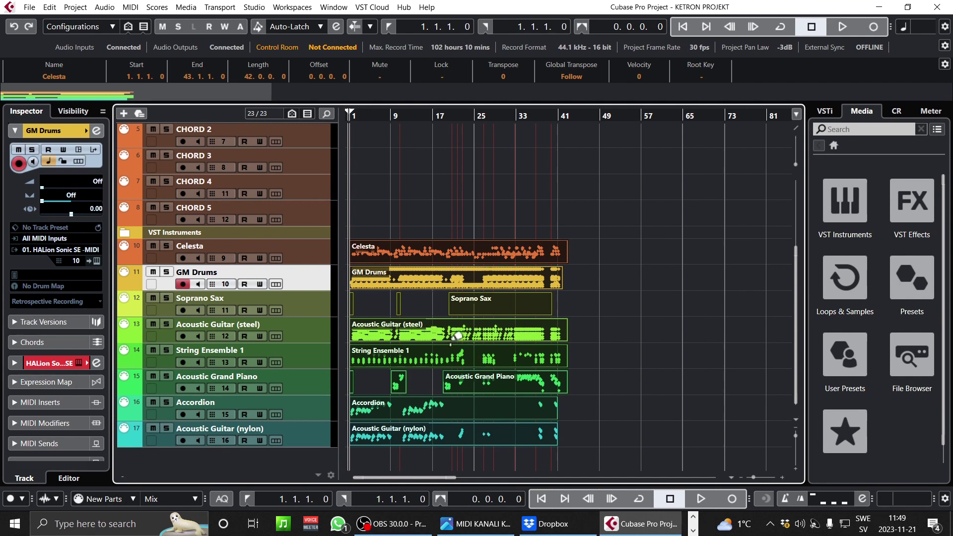
left_click(438, 335)
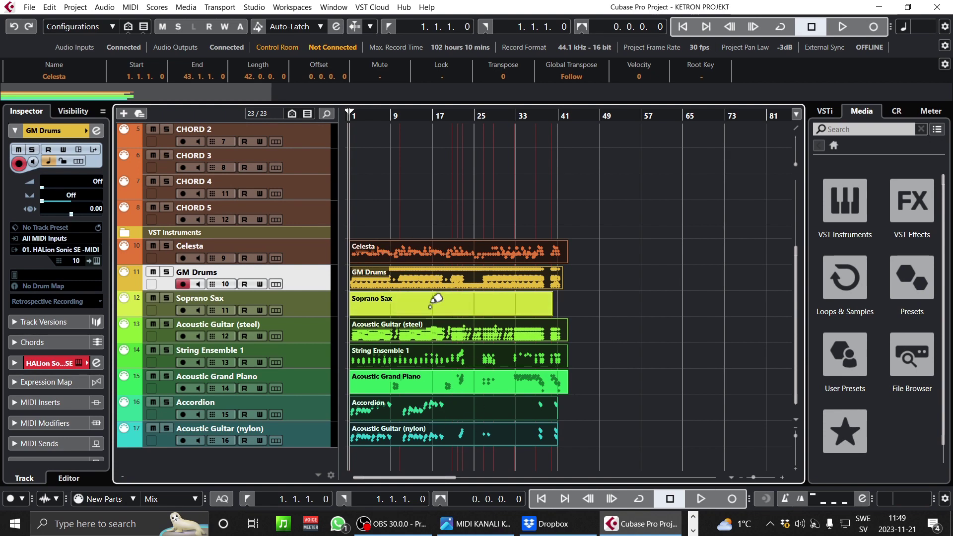
right_click(432, 302)
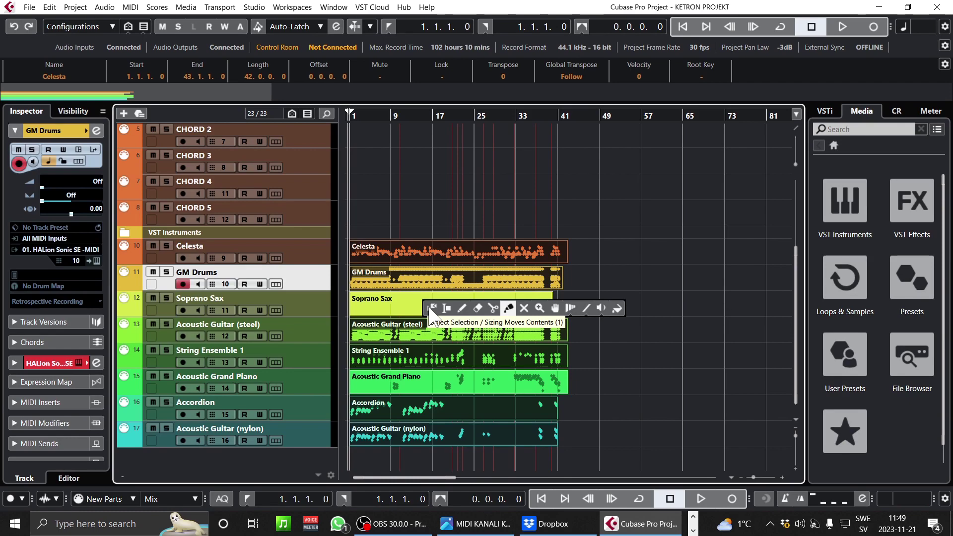
left_click(431, 308)
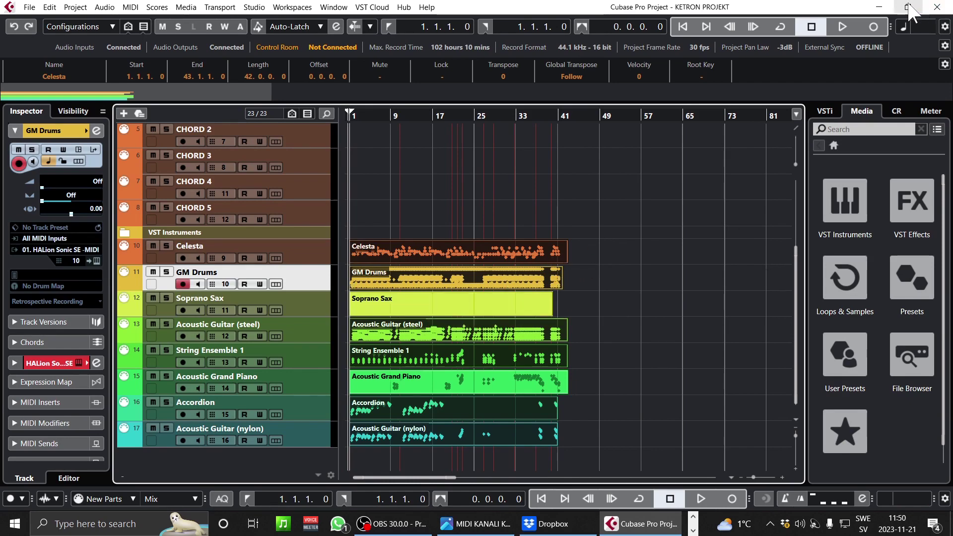
left_click(907, 7)
- Narrow the project beside the channel table, select the GM Drums part, then maximize the window
left_click_drag(946, 217, 531, 211)
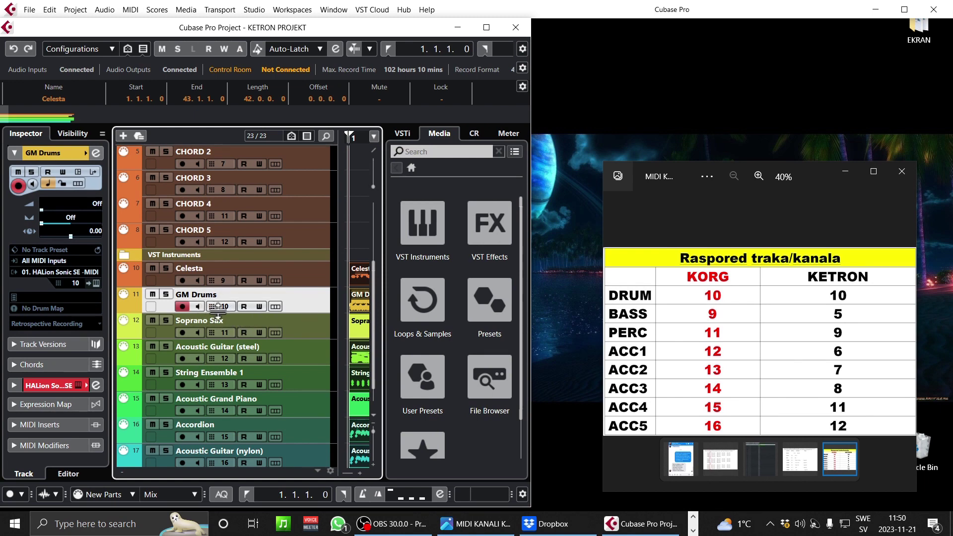
scroll(229, 293, "up", 5)
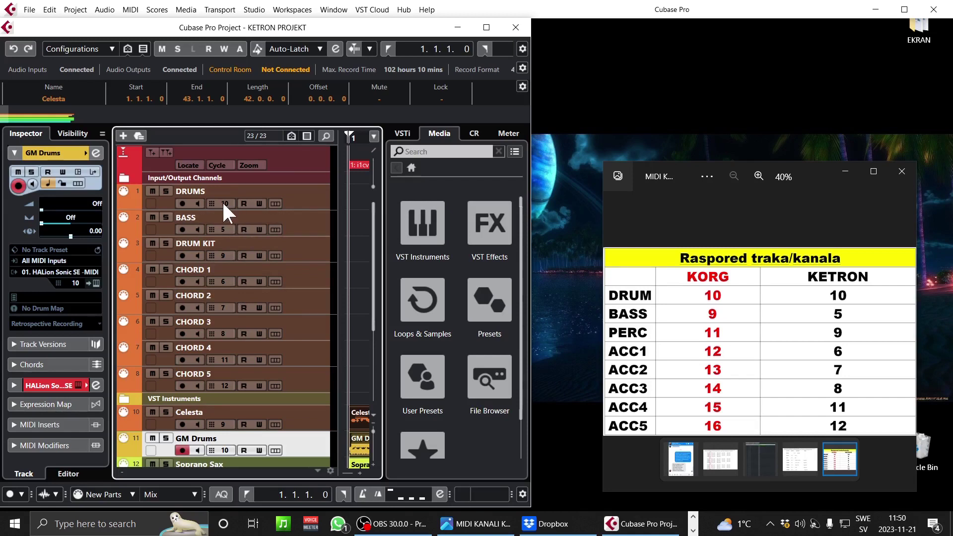
scroll(223, 446, "down", 1)
scroll(309, 439, "down", 5)
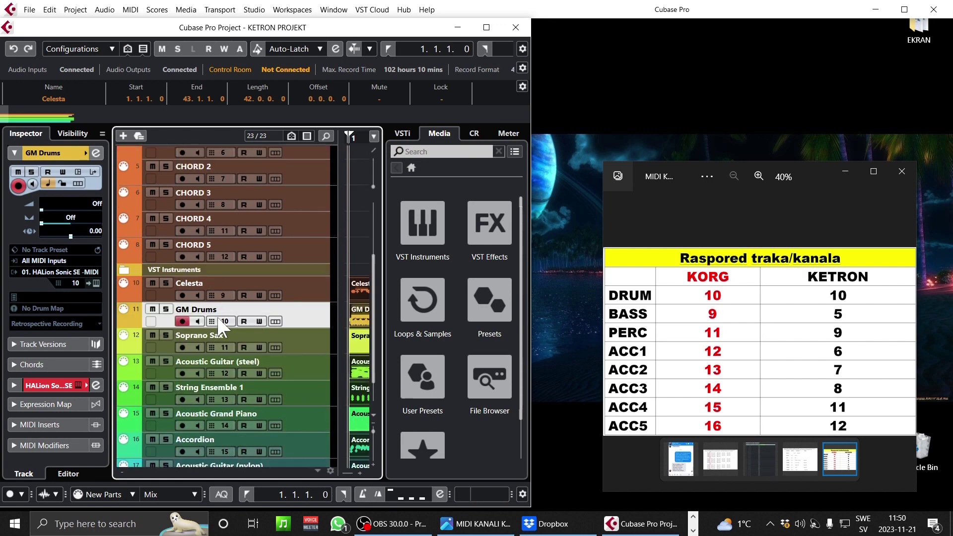
scroll(295, 320, "up", 5)
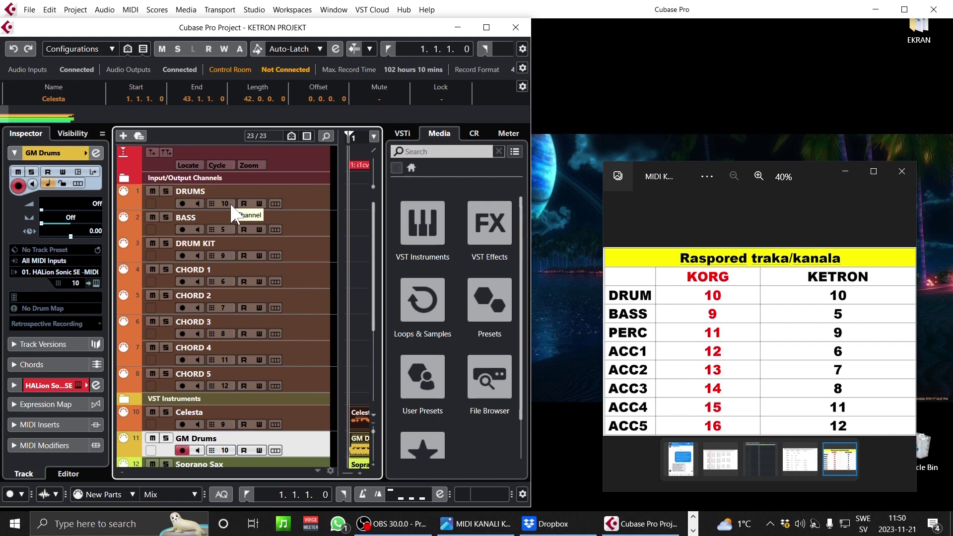
left_click(358, 447)
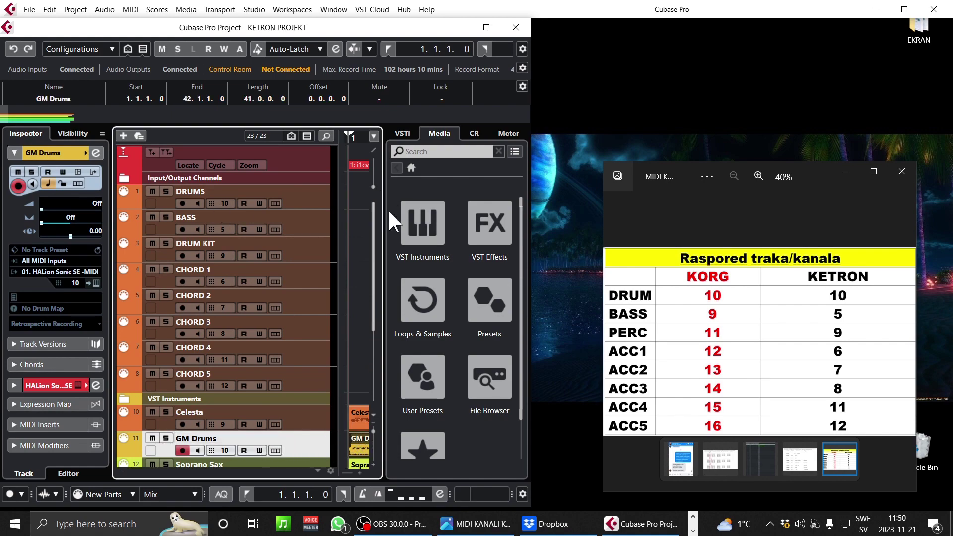
left_click(486, 27)
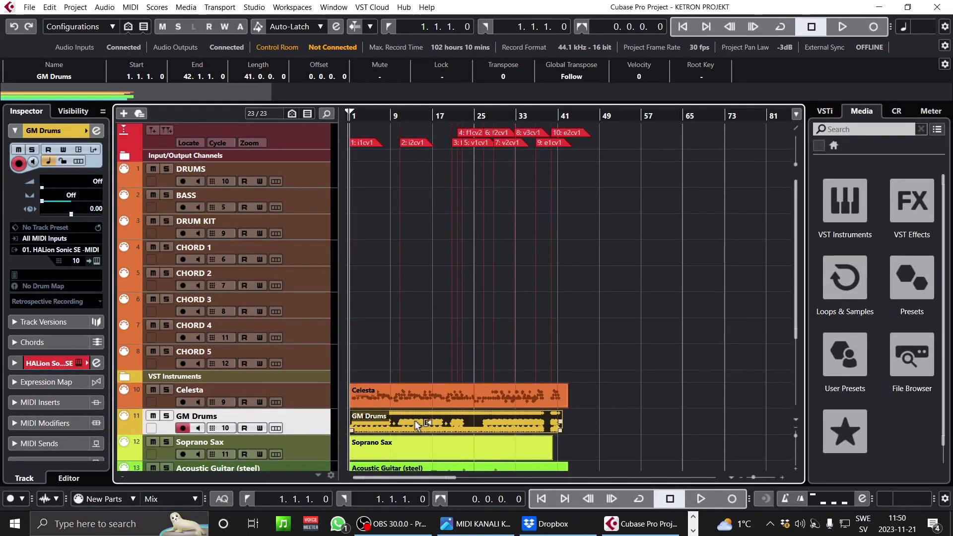
- Move the GM Drums part onto the DRUMS track
left_click(448, 395)
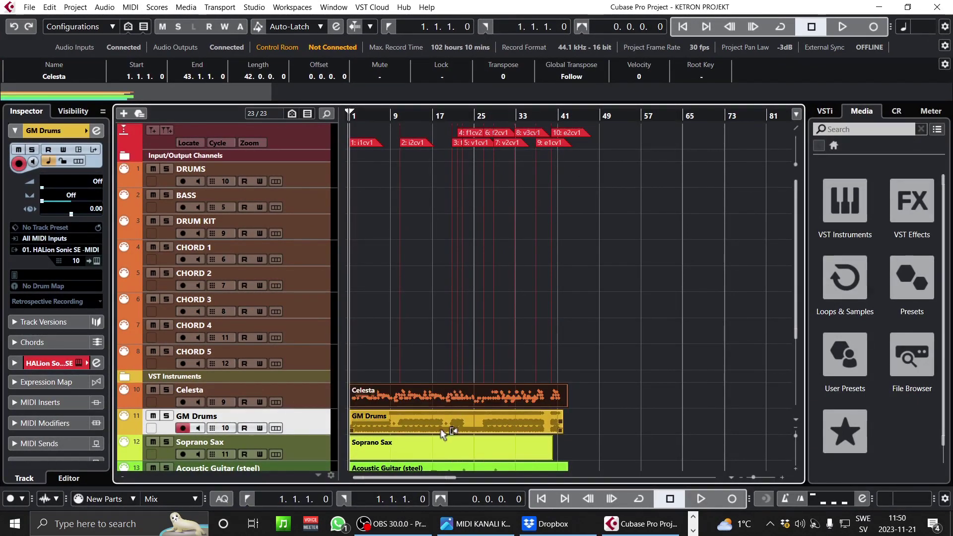
left_click(441, 428)
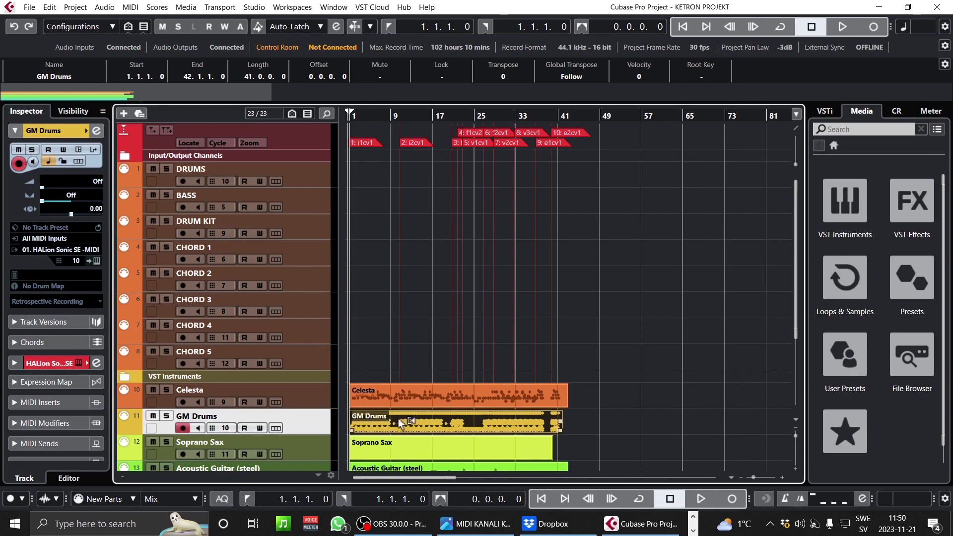
left_click_drag(421, 429, 402, 181)
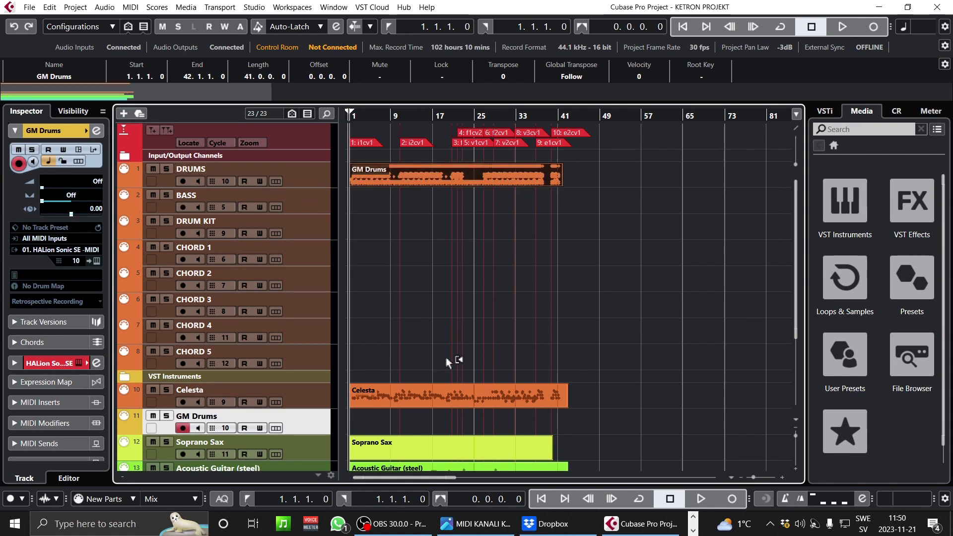
- Remove the empty GM Drums track and recheck the channel table
left_click(350, 391)
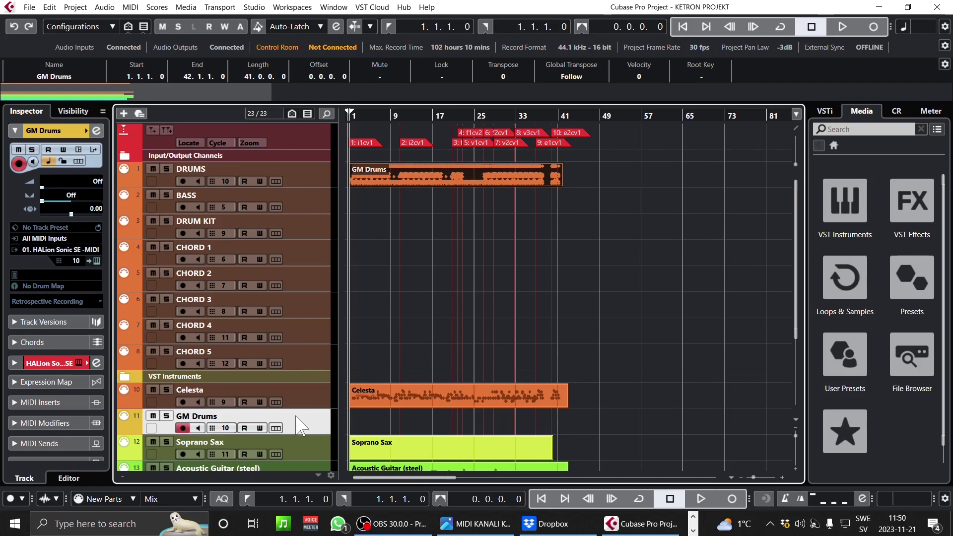
scroll(300, 426, "down", 3)
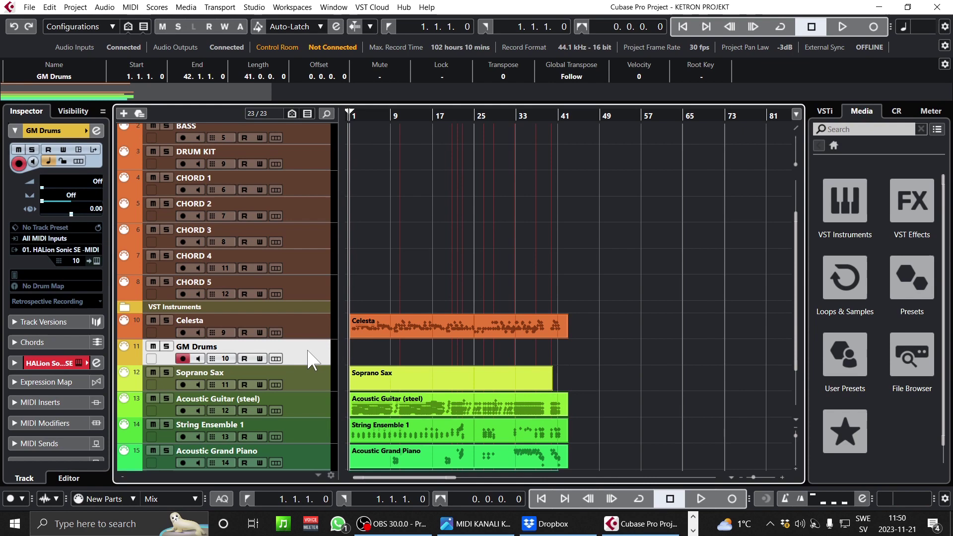
right_click(306, 351)
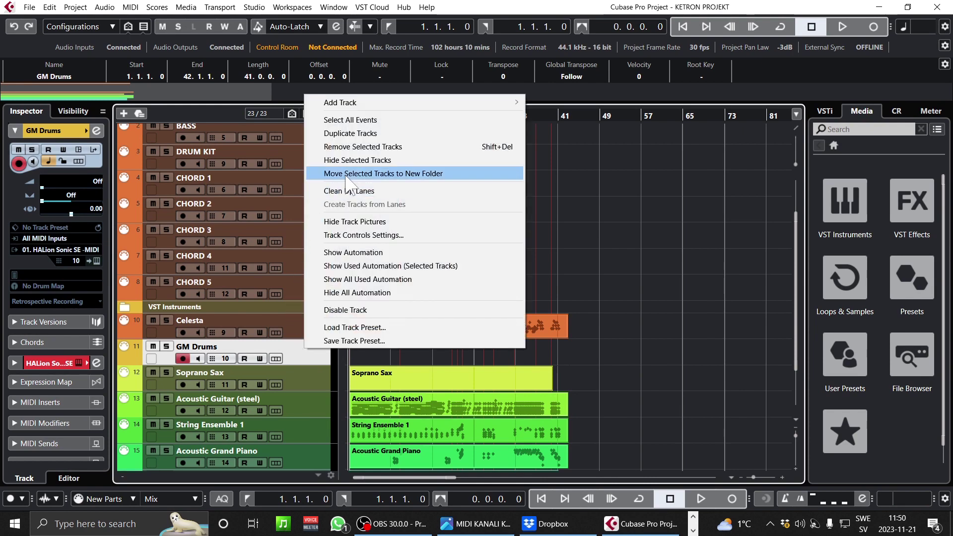
left_click(368, 147)
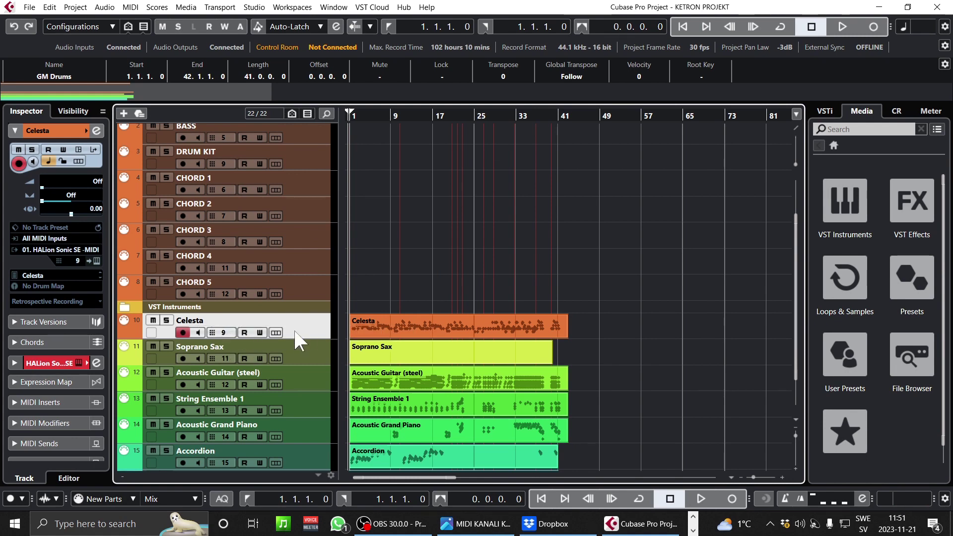
left_click(477, 523)
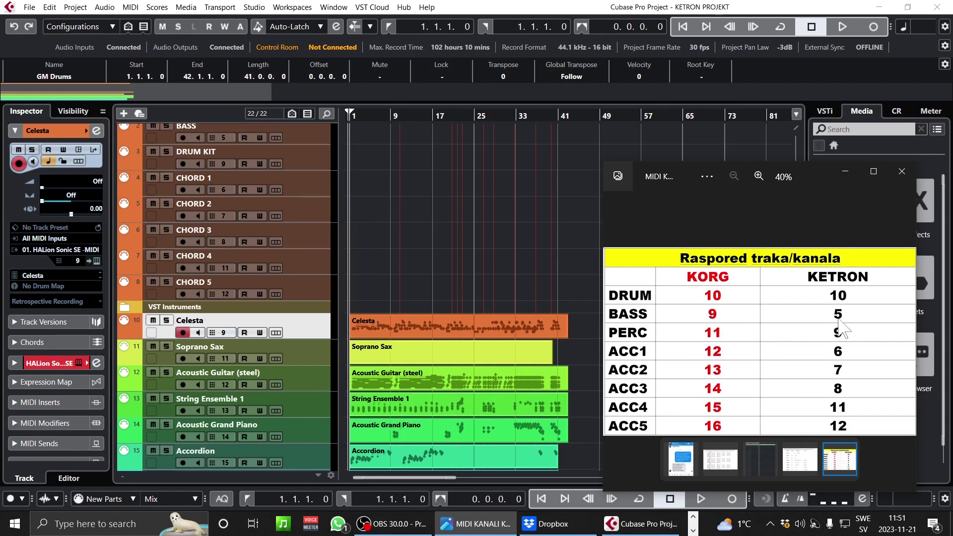
left_click(312, 332)
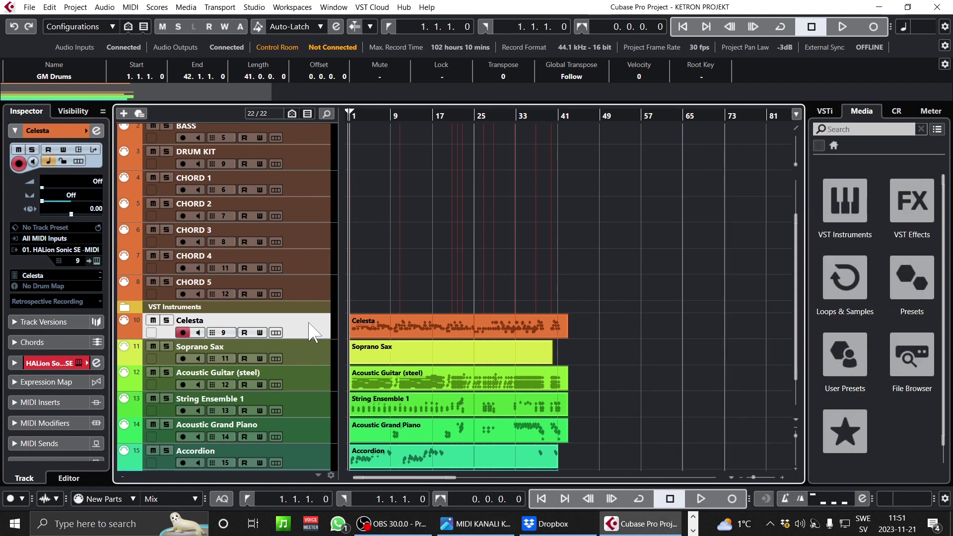
- Move the Celesta part onto the BASS track and remove the empty Celesta track
scroll(314, 238, "up", 3)
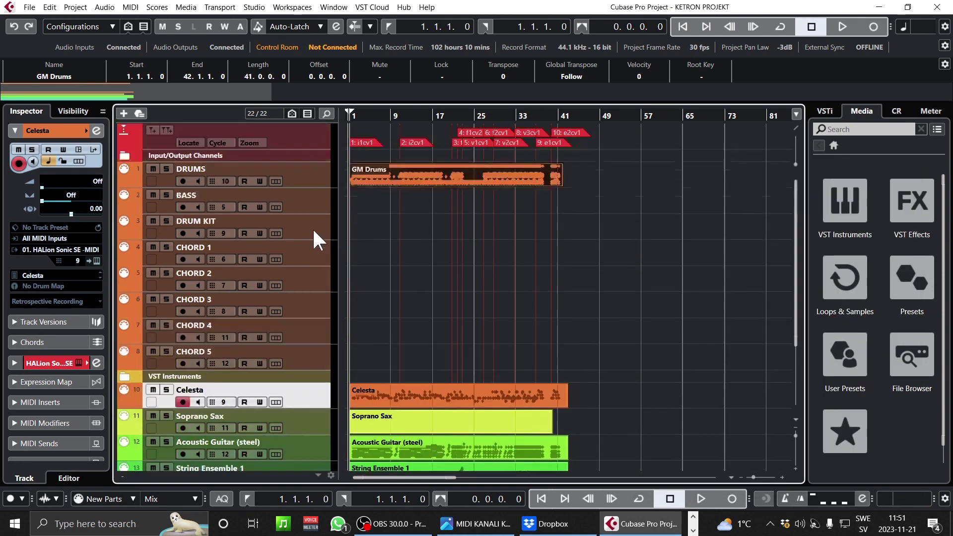
left_click(422, 428)
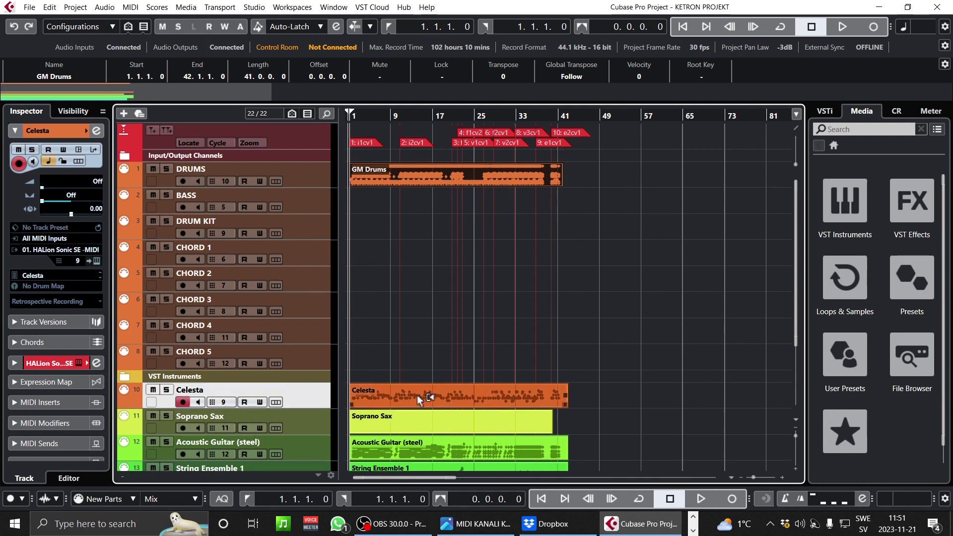
left_click(433, 398)
left_click_drag(439, 398, 436, 221)
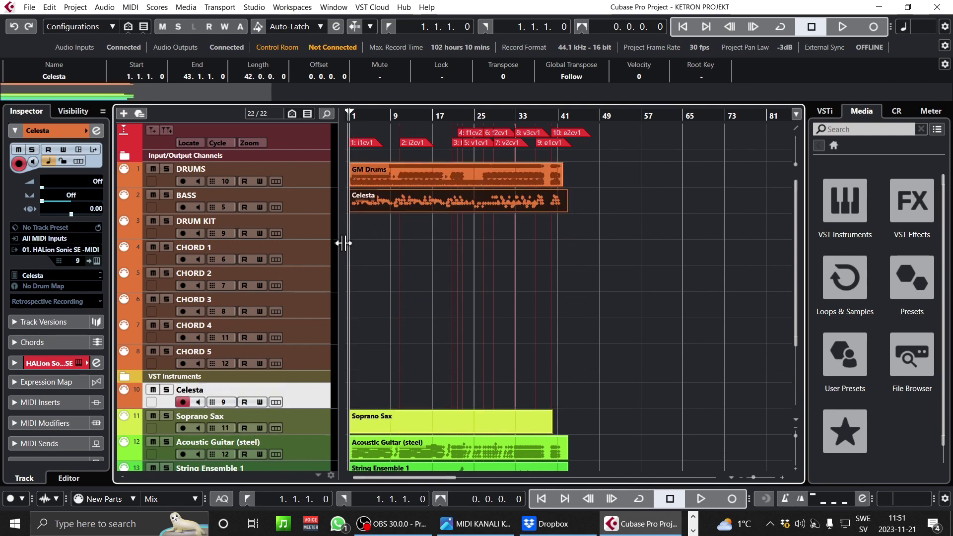
left_click(304, 225)
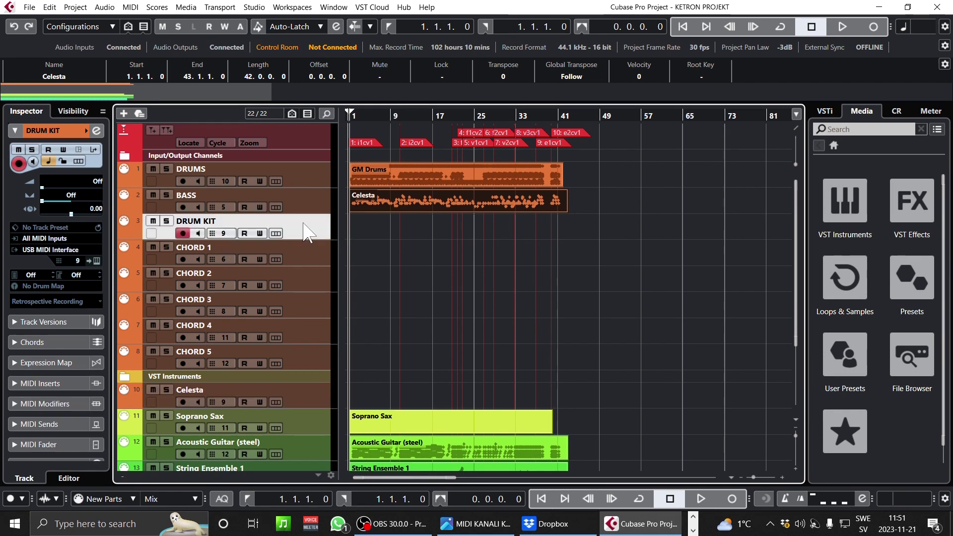
left_click(307, 406)
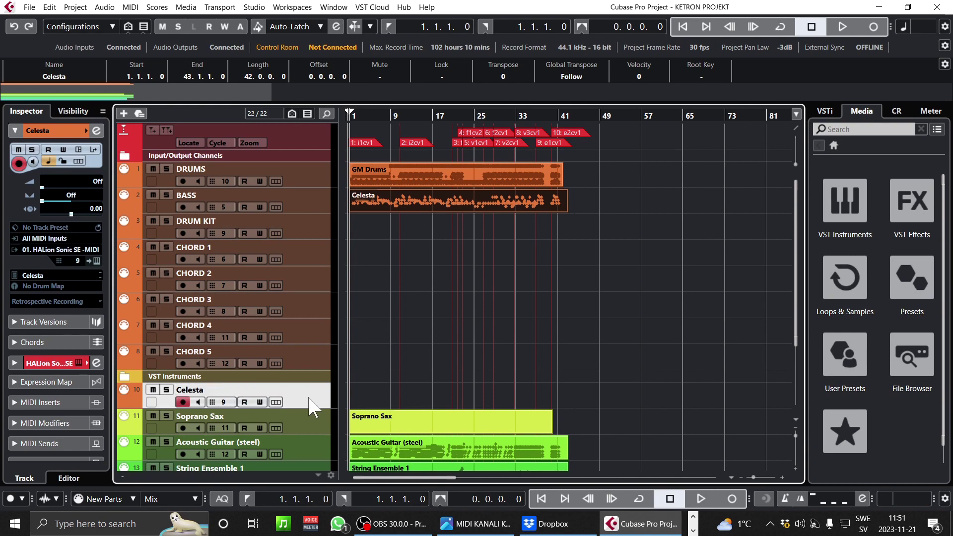
right_click(309, 398)
left_click(374, 195)
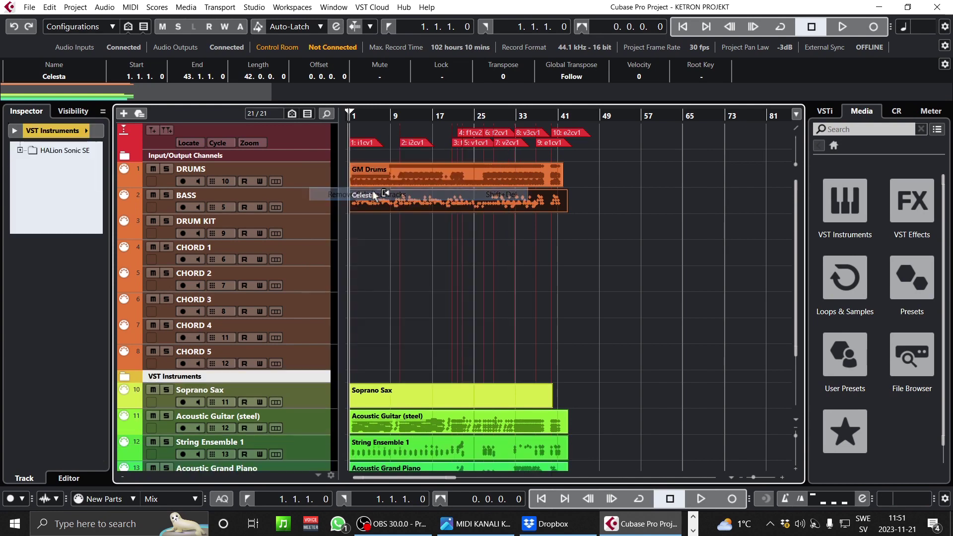
- Move the Soprano Sax part onto DRUM KIT and remove the empty Soprano Sax track
left_click(313, 405)
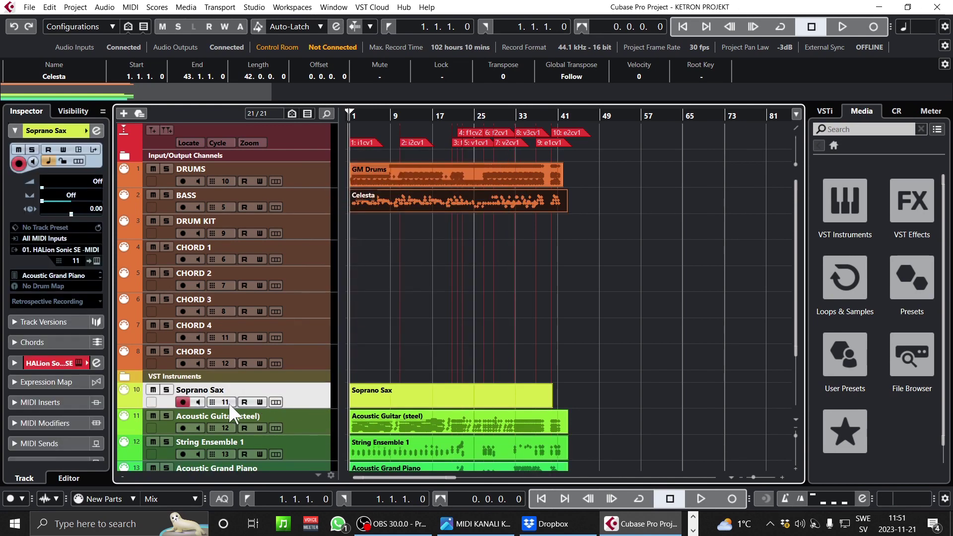
left_click(473, 523)
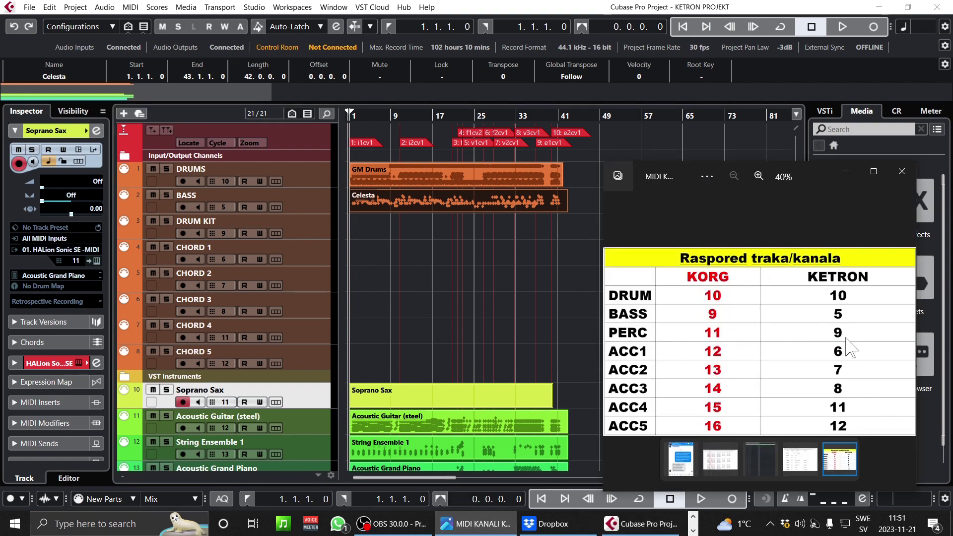
left_click(317, 405)
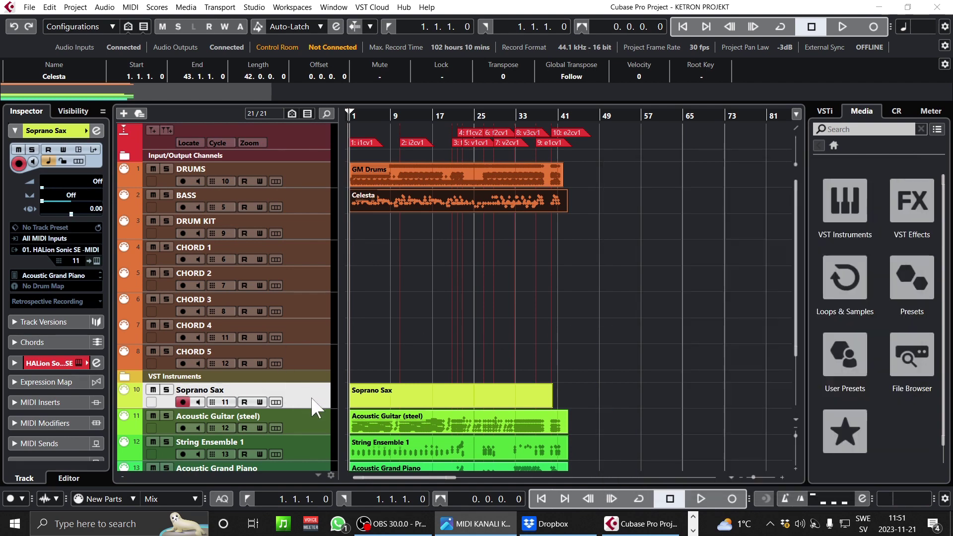
left_click(412, 391)
left_click_drag(411, 392, 412, 232)
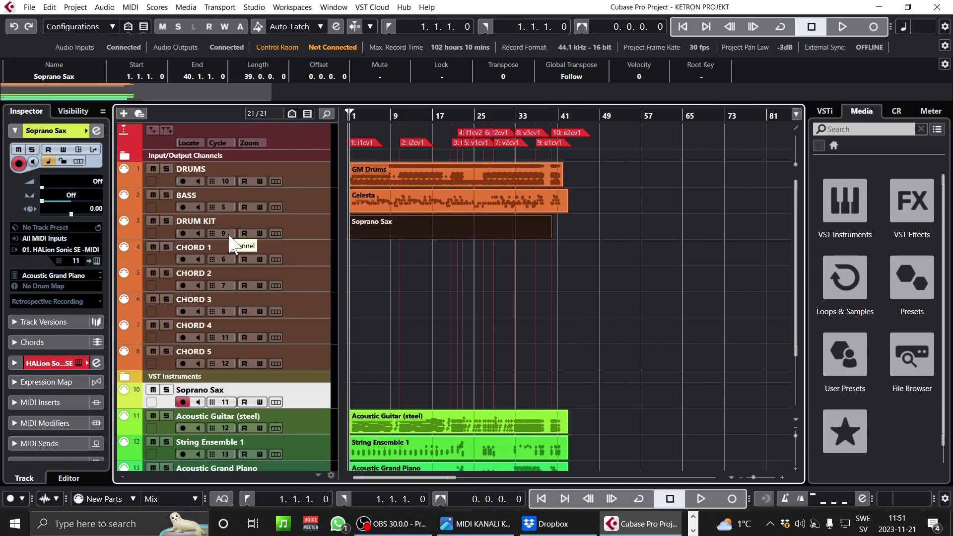
right_click(308, 403)
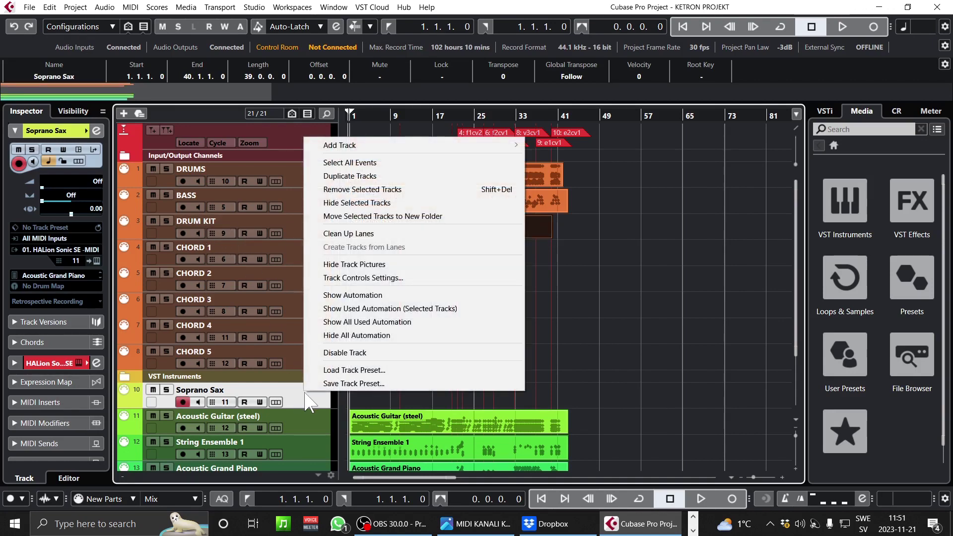
left_click(379, 190)
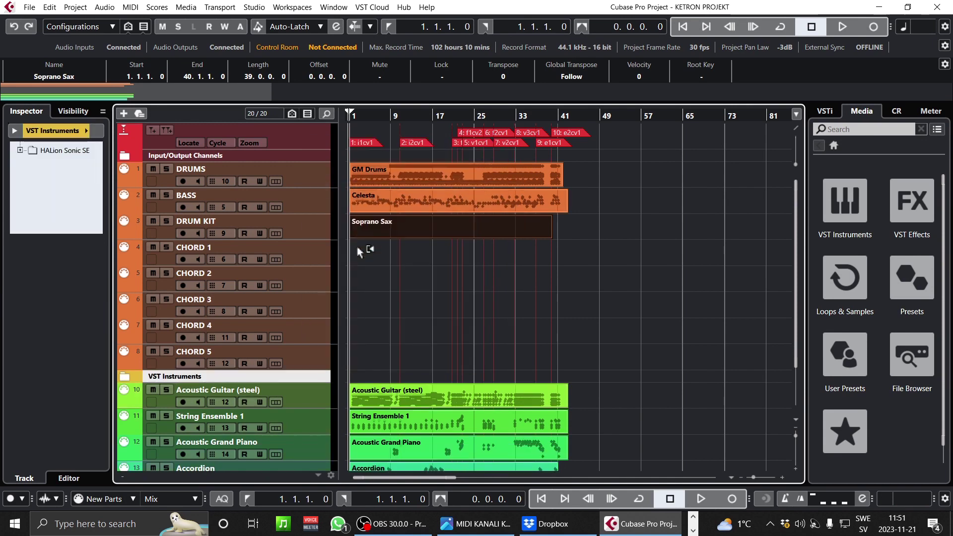
left_click(309, 399)
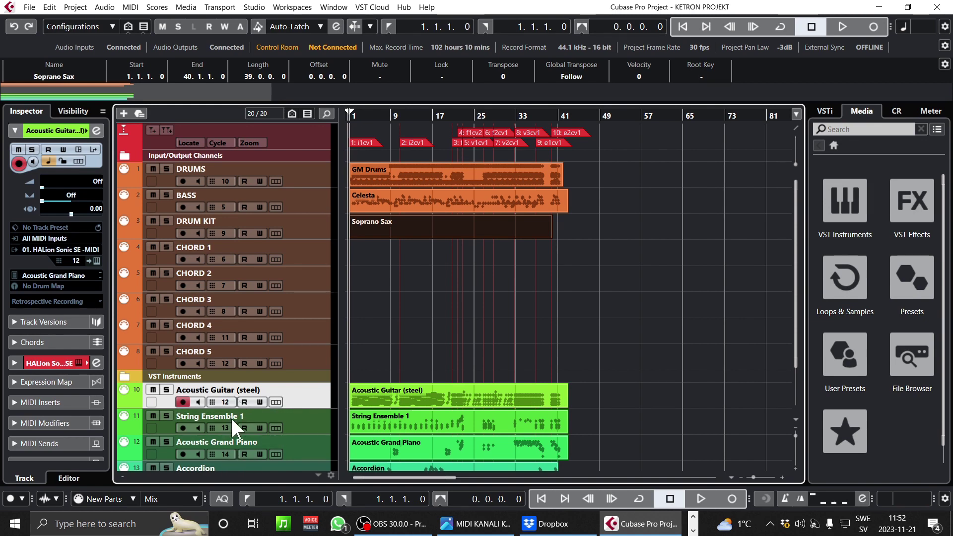
- Move the guitar, strings and piano parts together onto CHORD 1 to CHORD 3
left_click(477, 524)
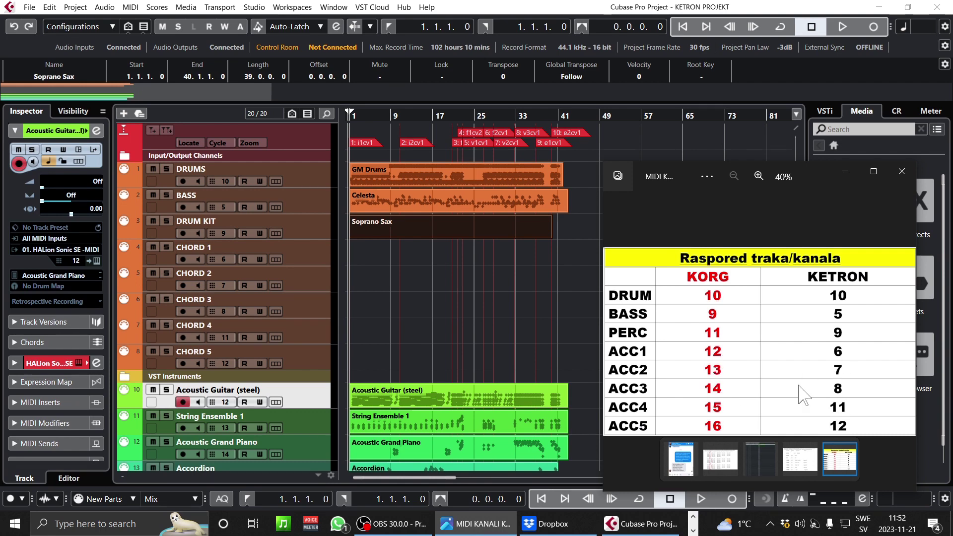
left_click(564, 336)
left_click_drag(586, 397, 373, 436)
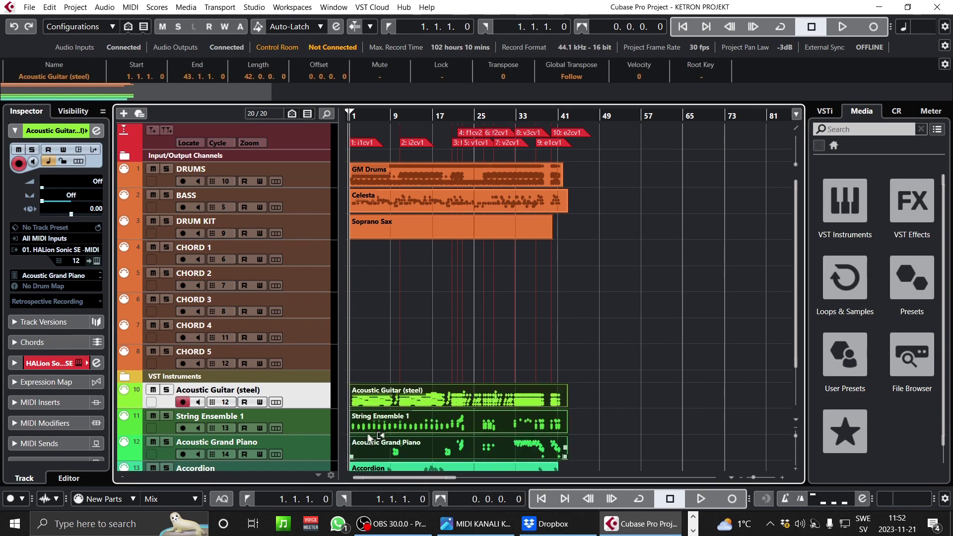
left_click_drag(371, 400, 372, 264)
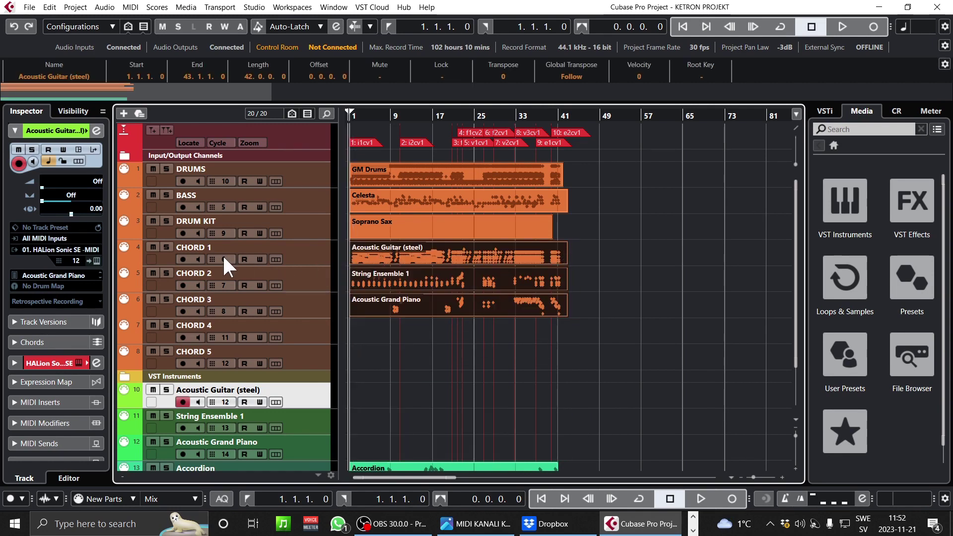
scroll(294, 412, "down", 3)
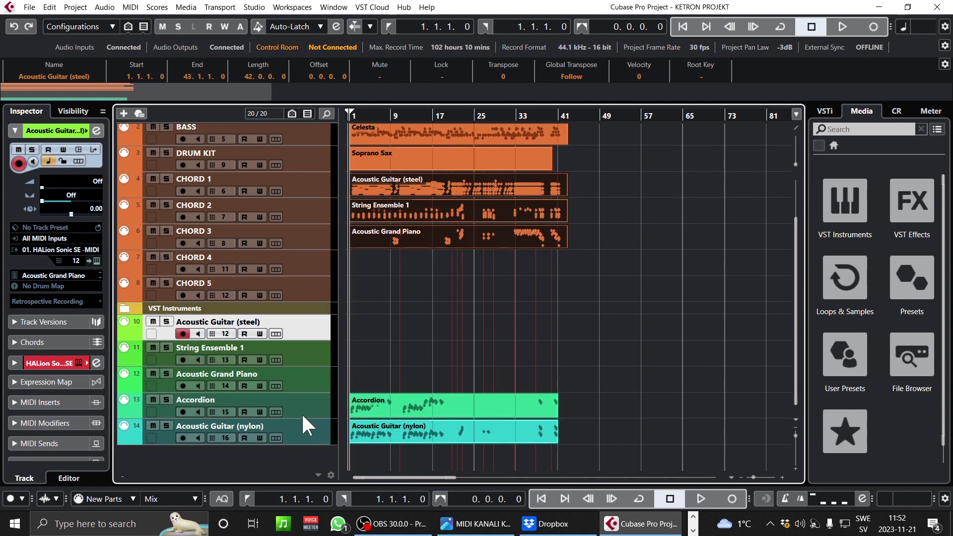
- Check the channel table and move the Accordion and nylon guitar parts onto CHORD 4–5
left_click(478, 524)
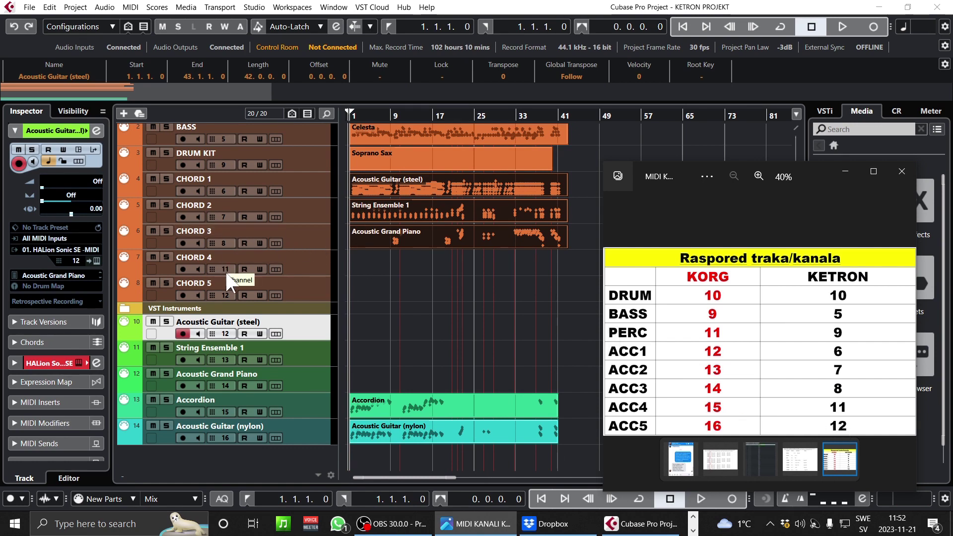
left_click(574, 439)
left_click_drag(574, 441, 359, 256)
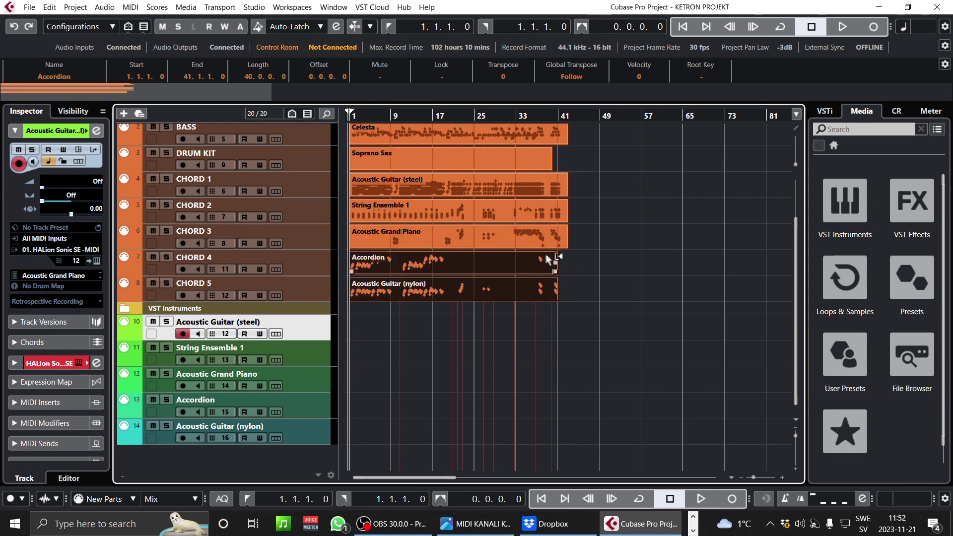
left_click(355, 137)
left_click(425, 442)
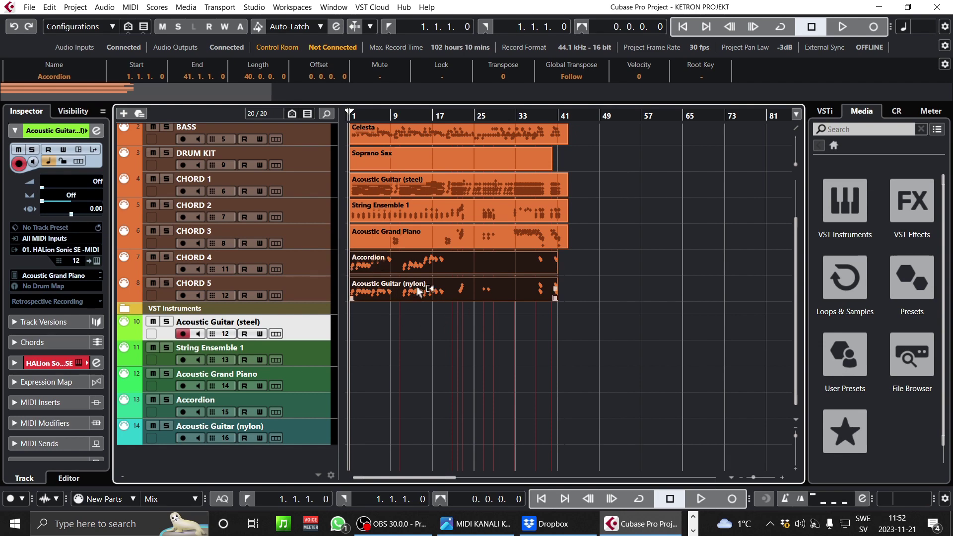
- Zoom in horizontally to review the relocated parts, then clear the selection
left_click(488, 217)
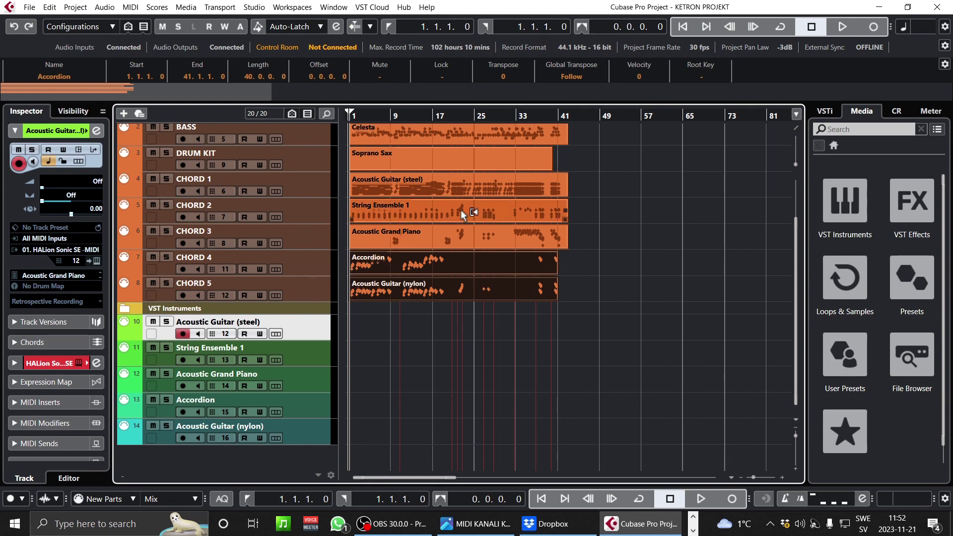
left_click(461, 163)
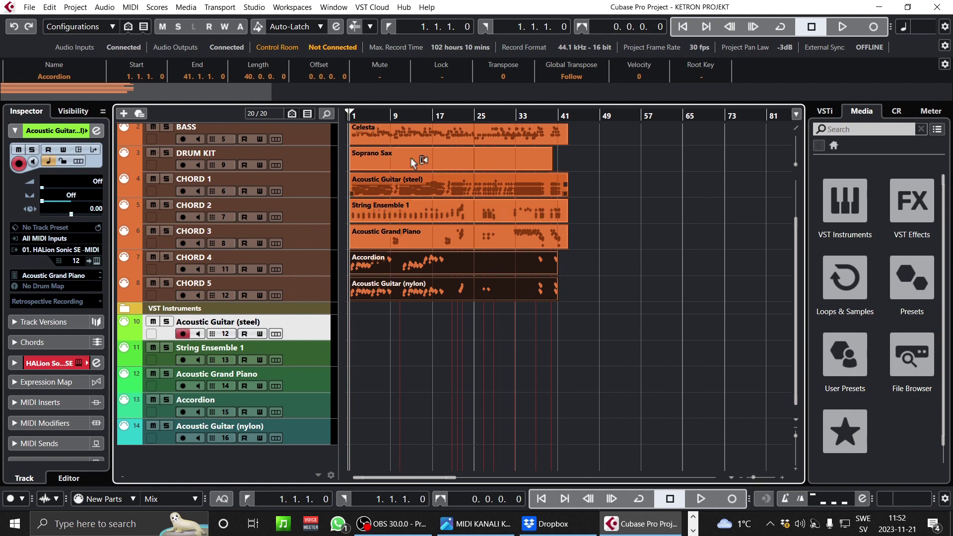
scroll(369, 203, "up", 3)
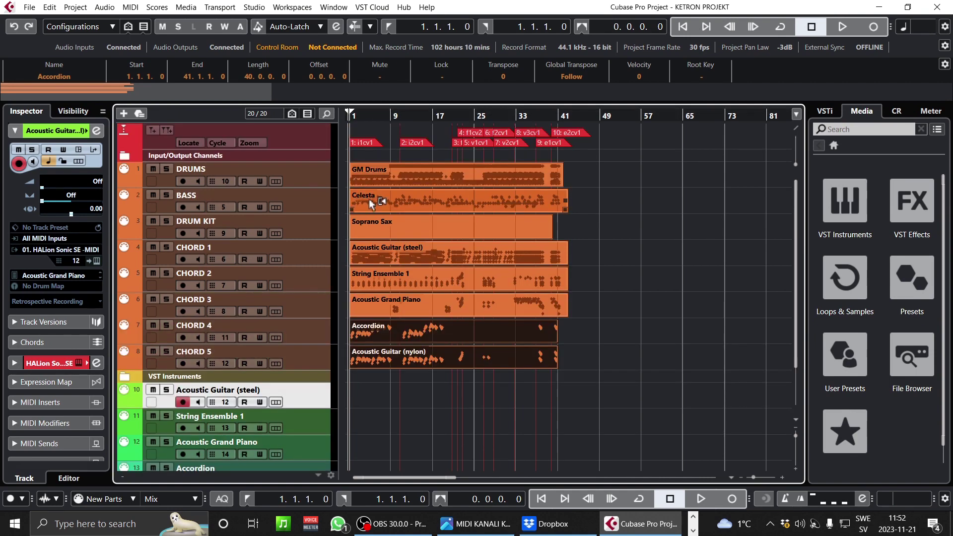
scroll(370, 204, "down", 3)
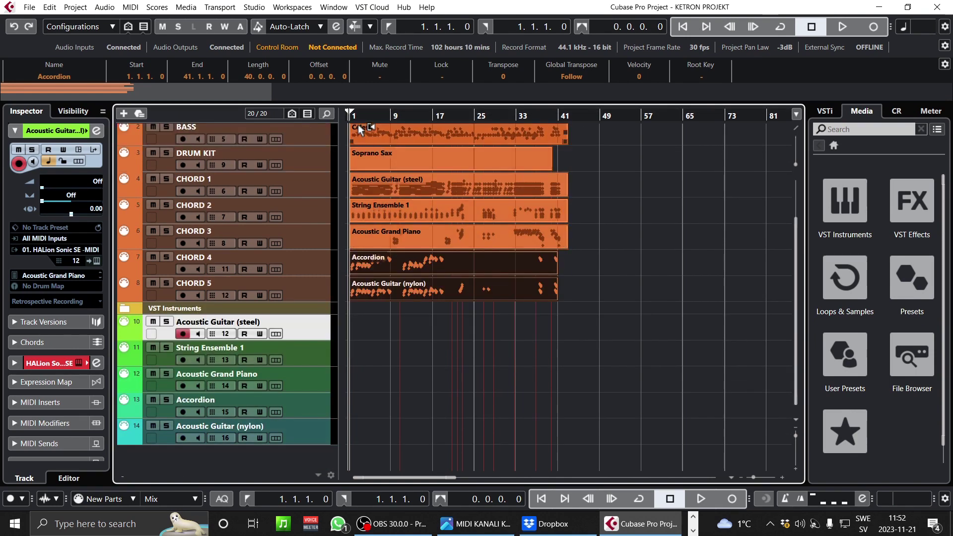
scroll(397, 213, "up", 3)
left_click_drag(362, 112, 313, 134)
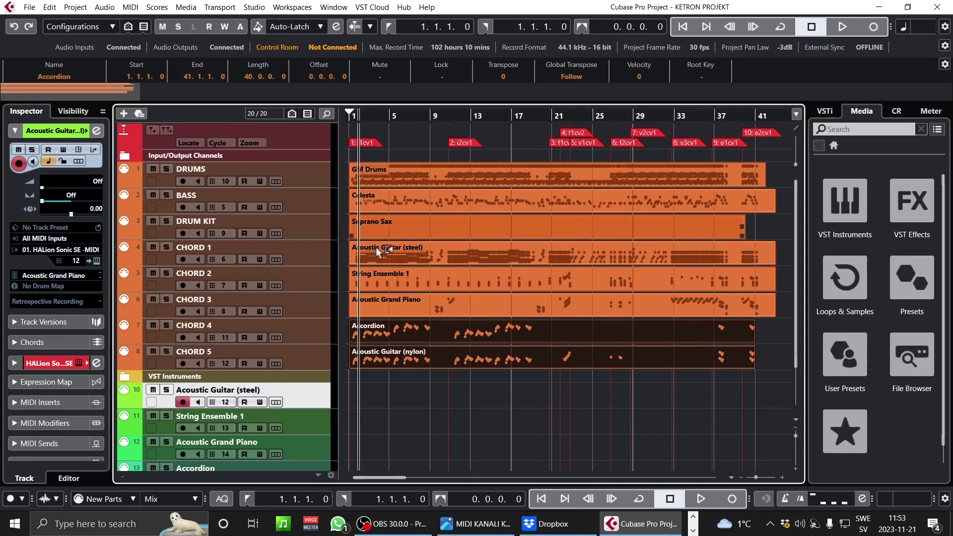
scroll(432, 348, "down", 3)
left_click(367, 331)
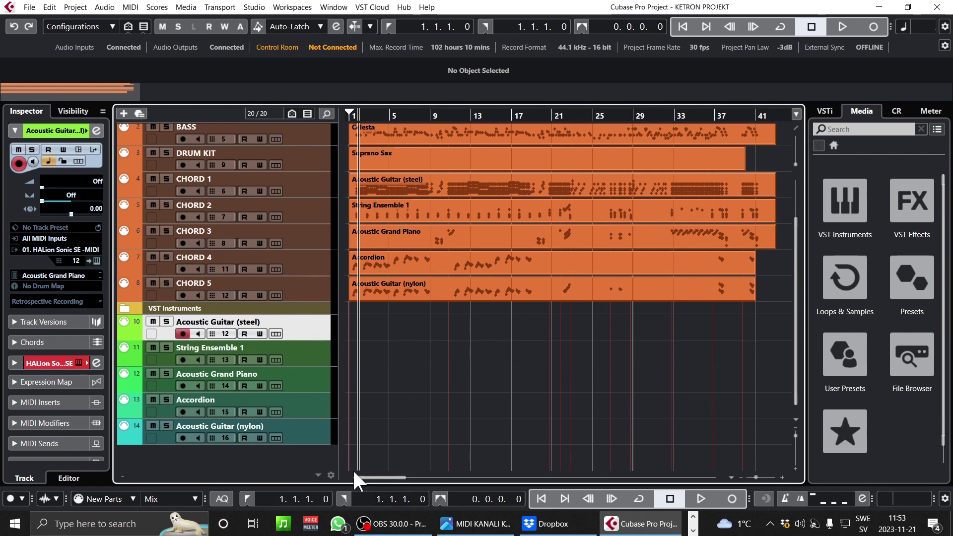
- Remove the five selected empty instrument tracks, leaving 17 tracks
left_click(308, 435, "shift")
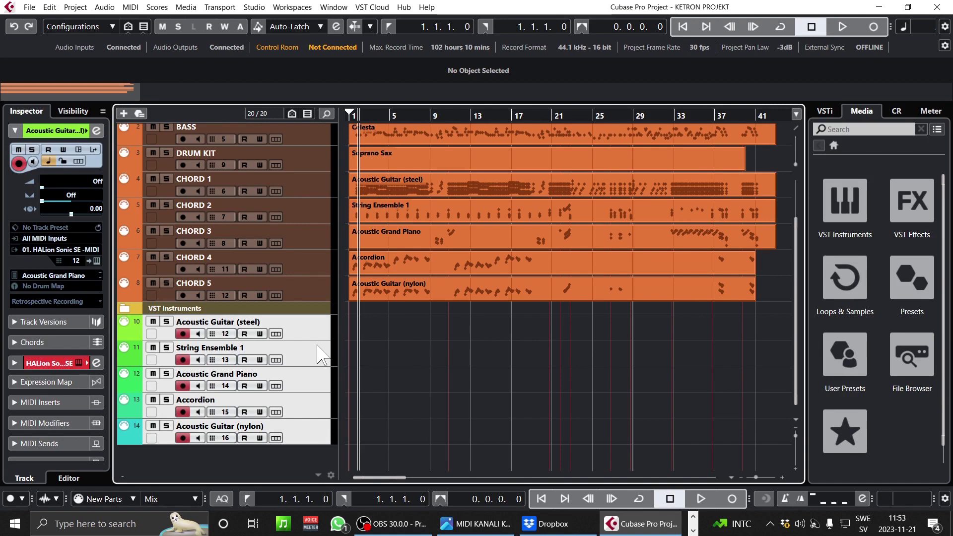
right_click(308, 367)
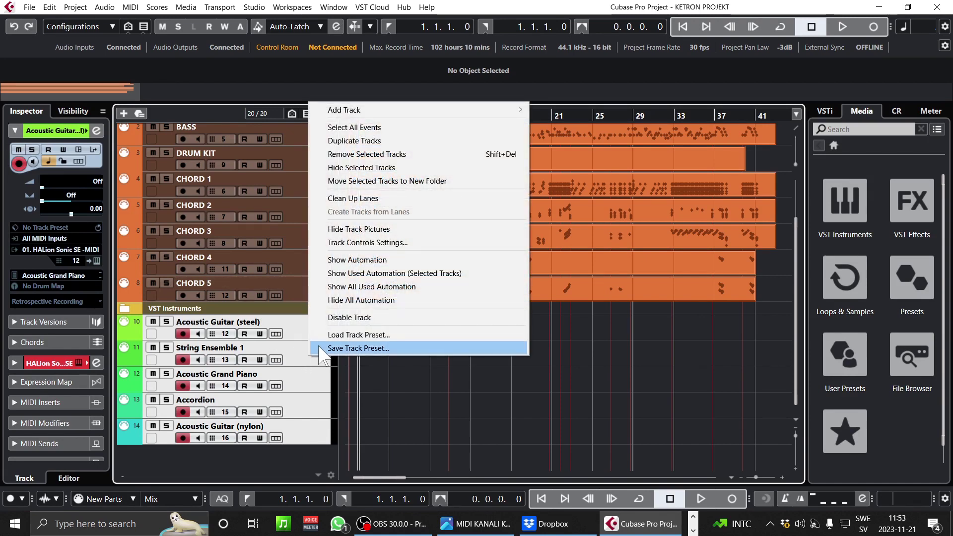
right_click(312, 373)
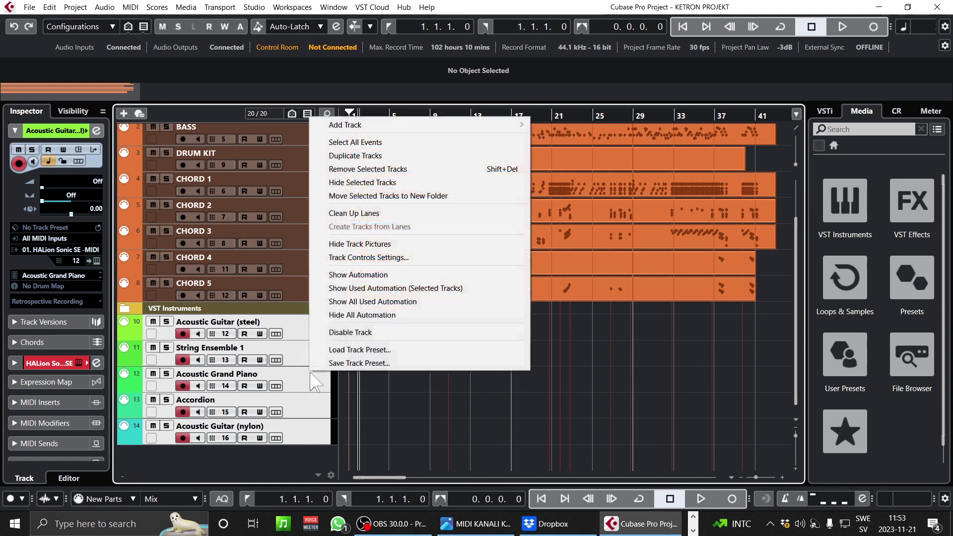
left_click(387, 170)
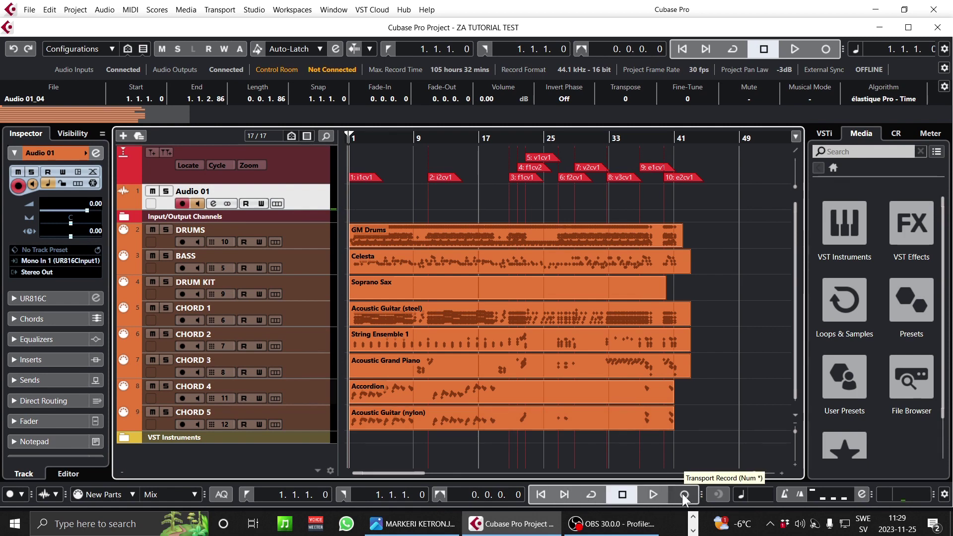
- Solo the DRUMS track and start recording a take on Audio 01
left_click(586, 225)
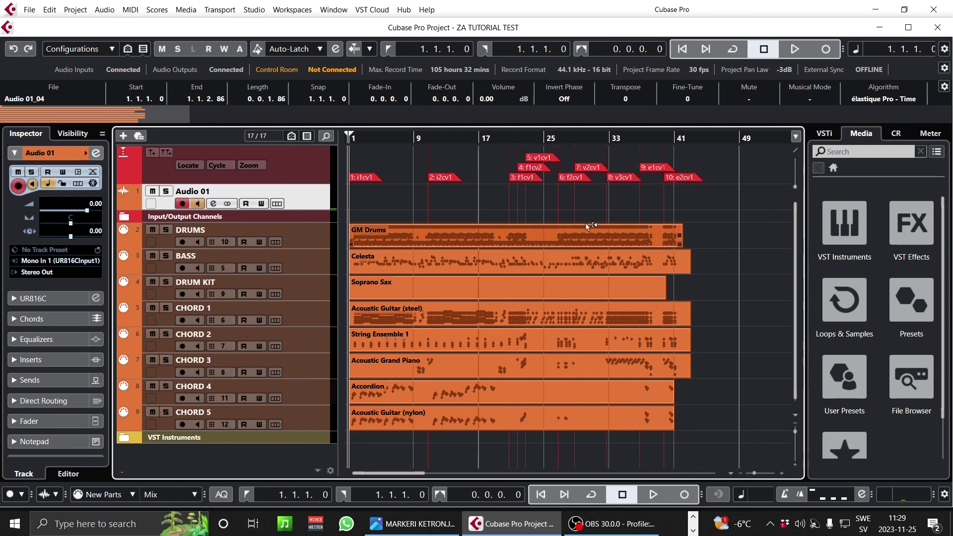
left_click(488, 259)
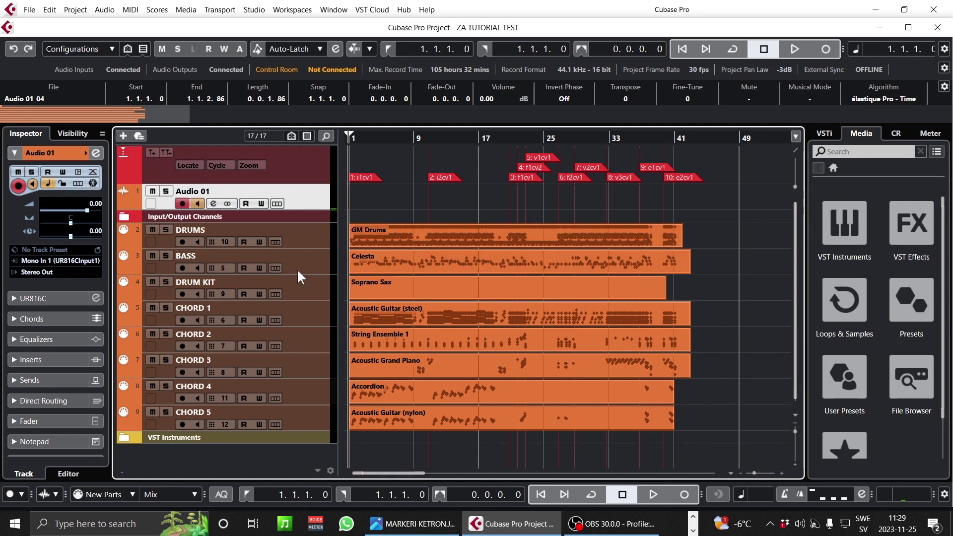
left_click(166, 230)
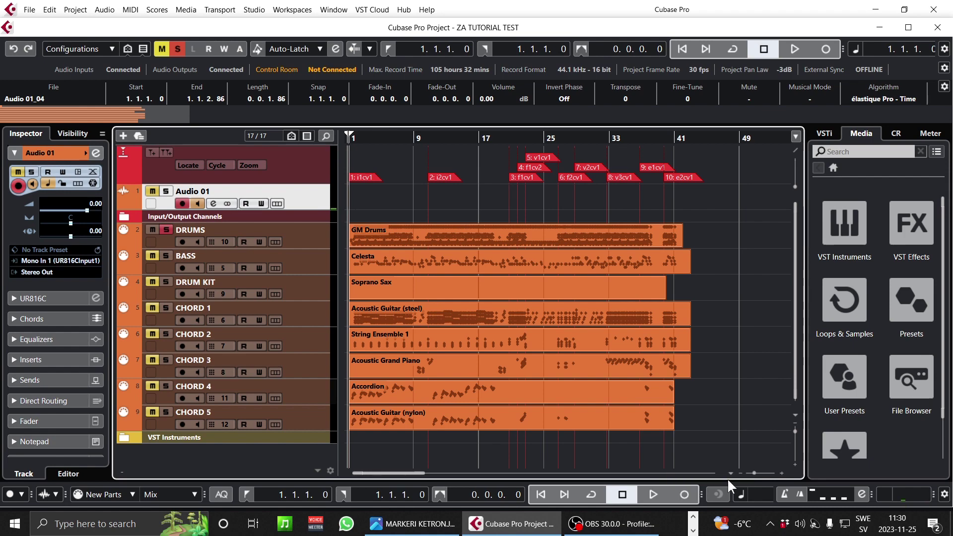
left_click(684, 494)
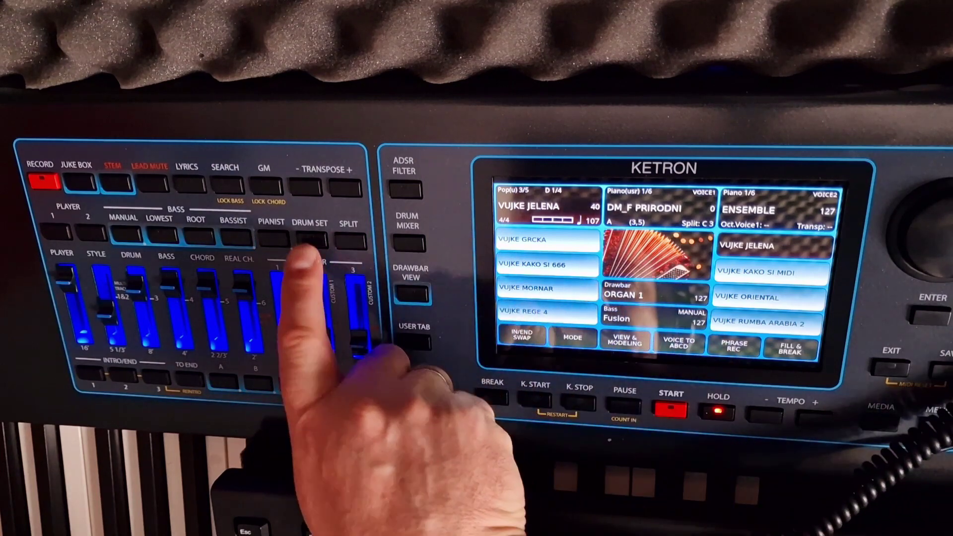
- Try the Acoustic1 and 808 drum kits, settle on Ambient, and exit the drum set page
left_click(311, 239)
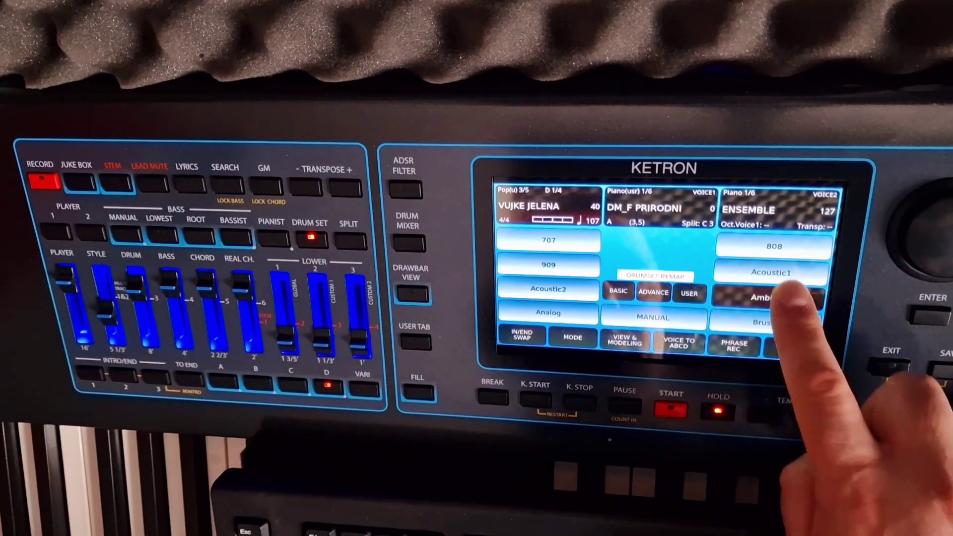
left_click(770, 272)
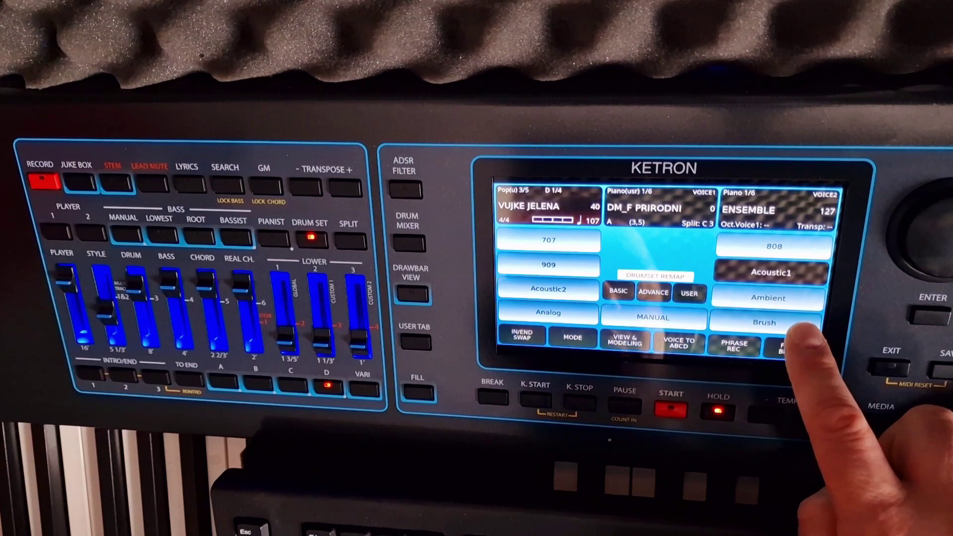
left_click(774, 246)
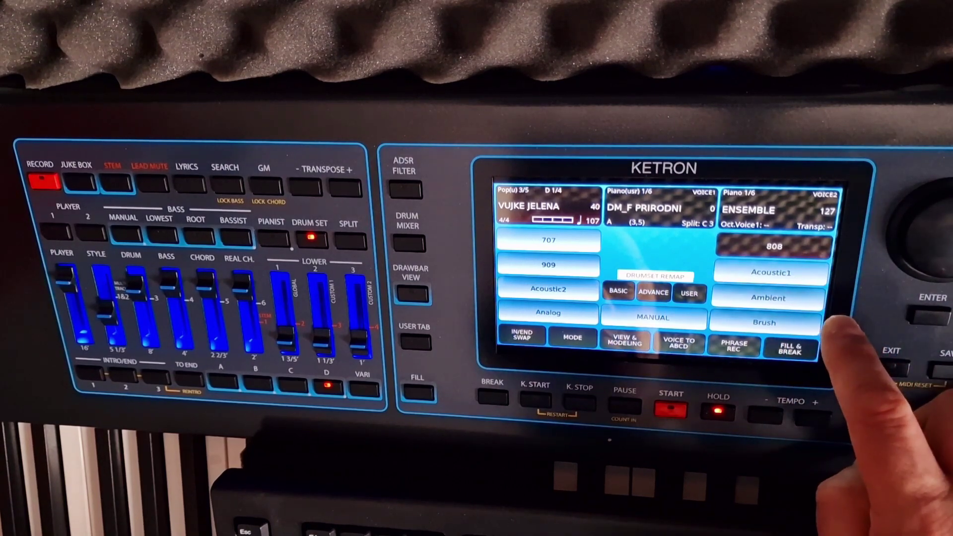
left_click(770, 272)
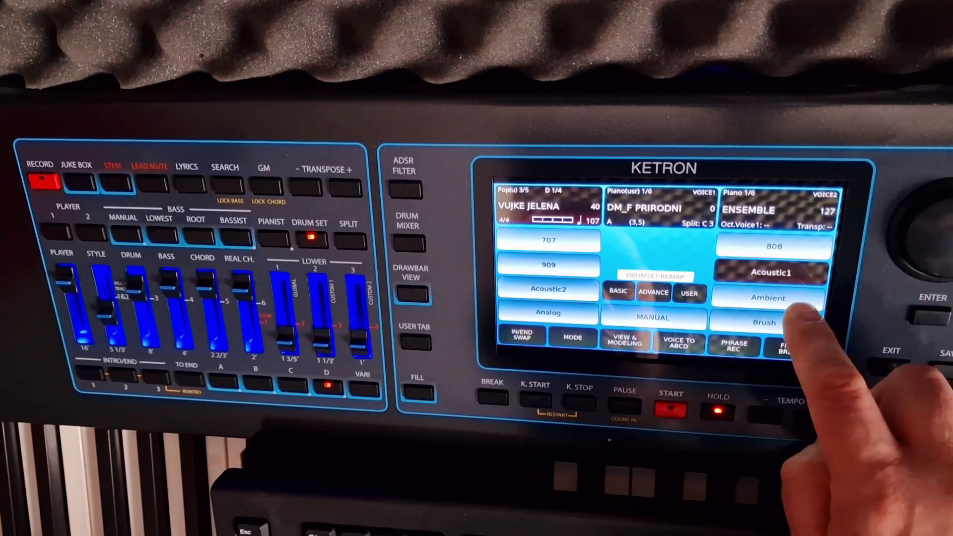
left_click(793, 299)
left_click(890, 367)
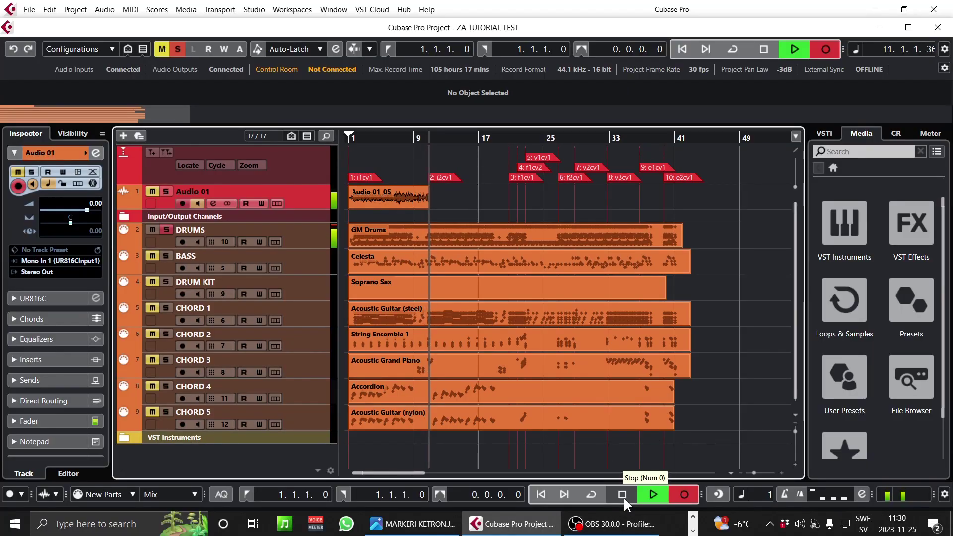
- Stop the Audio 01_05 take, move the solo from DRUMS to BASS, and record again
left_click(627, 494)
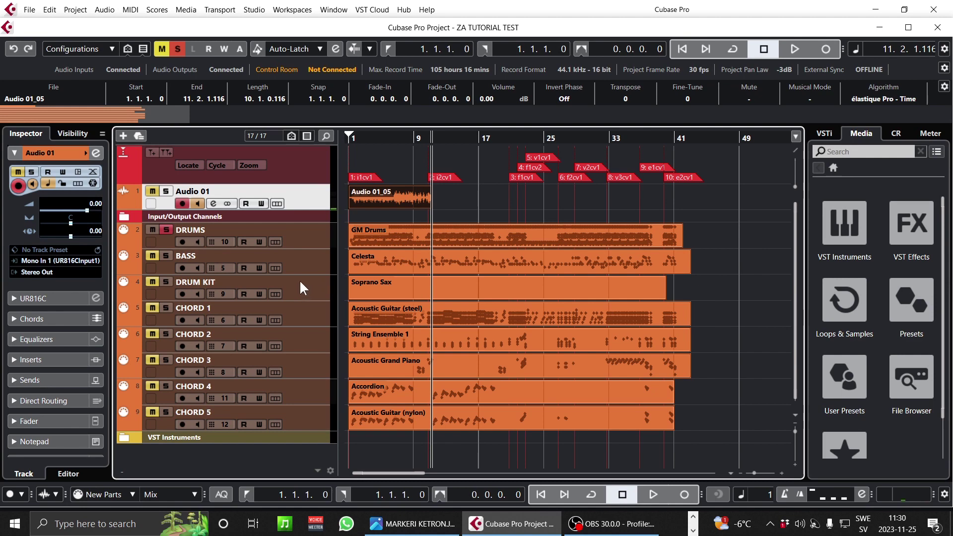
left_click(164, 231)
left_click(166, 230)
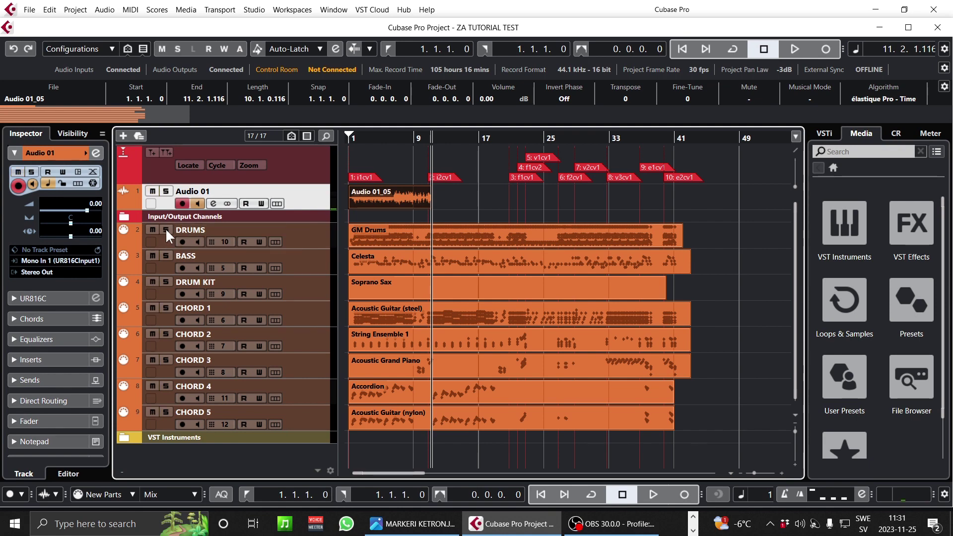
left_click(166, 256)
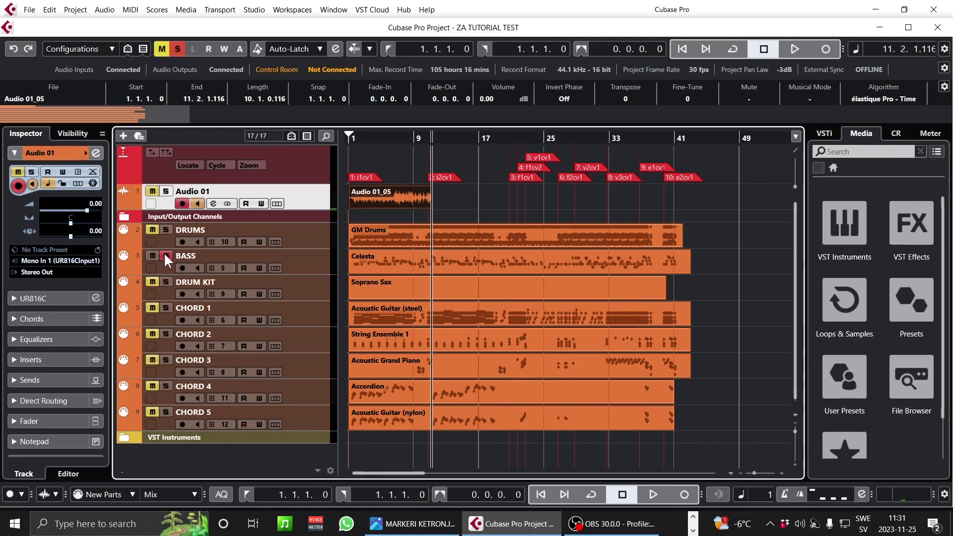
left_click(688, 495)
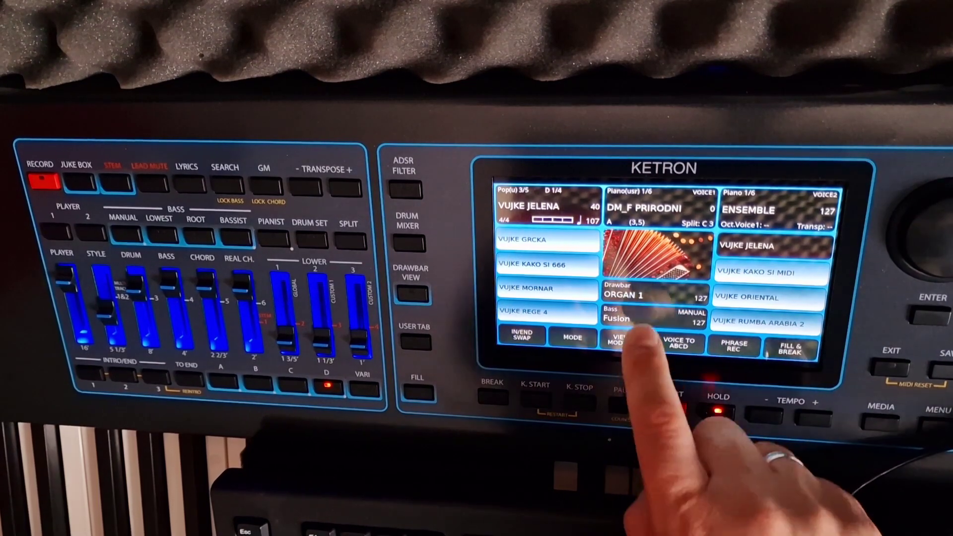
left_click(642, 325)
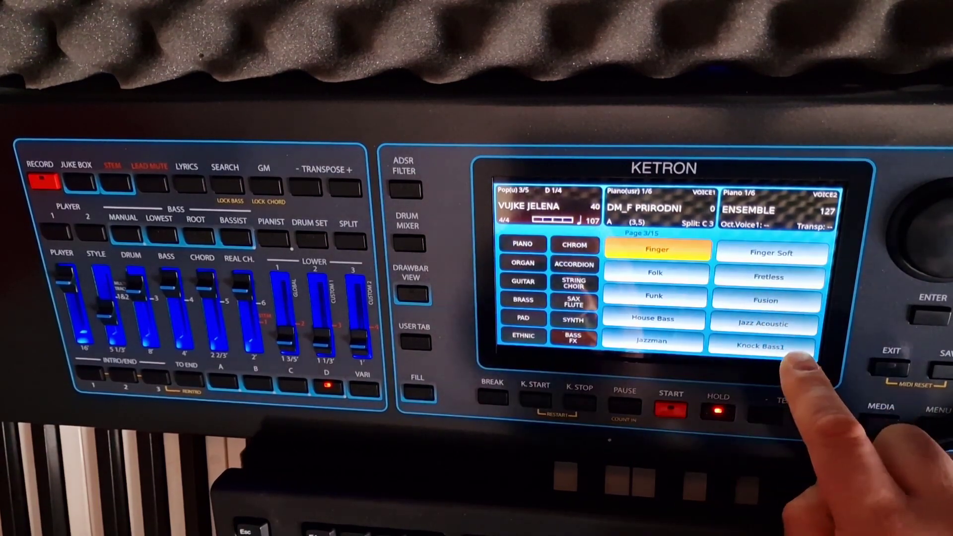
- Audition the Fretless bass, then go back to the Fusion bass sound
left_click(768, 276)
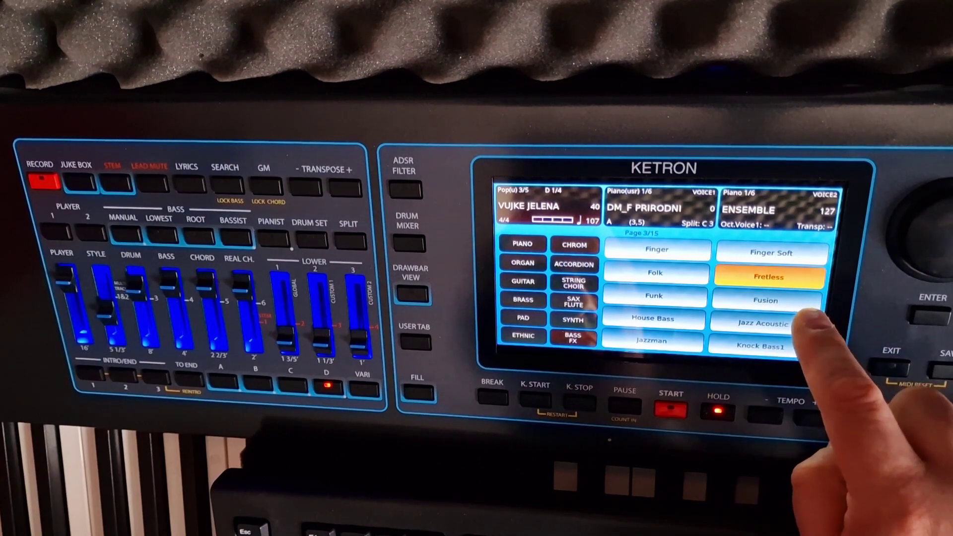
left_click(766, 300)
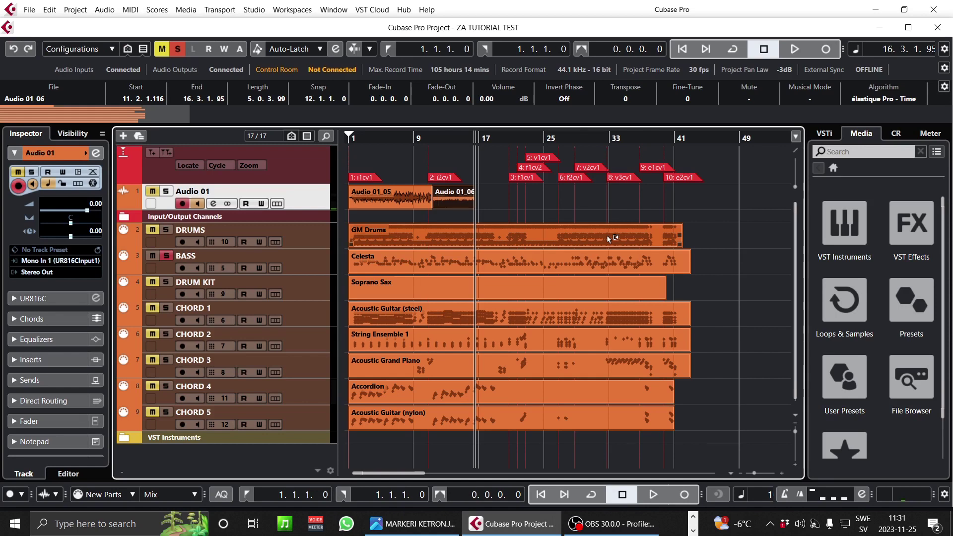
- Unsolo BASS and record take Audio 01_07, covering bars 16–20
left_click(166, 256)
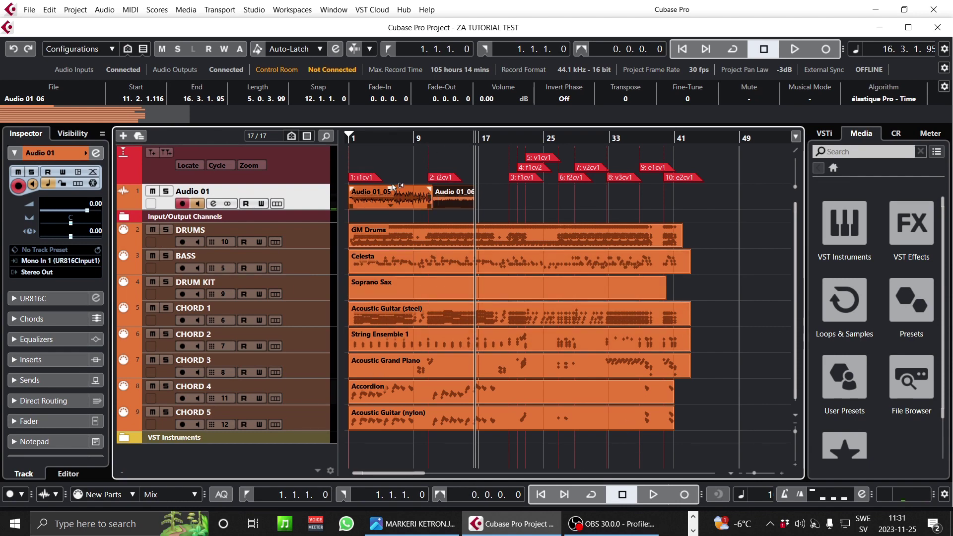
left_click(684, 495)
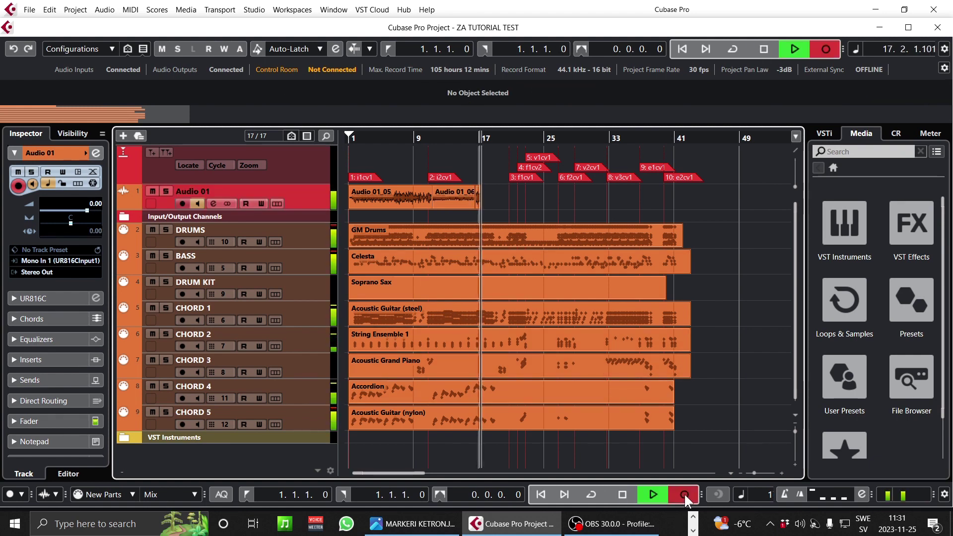
left_click(619, 493)
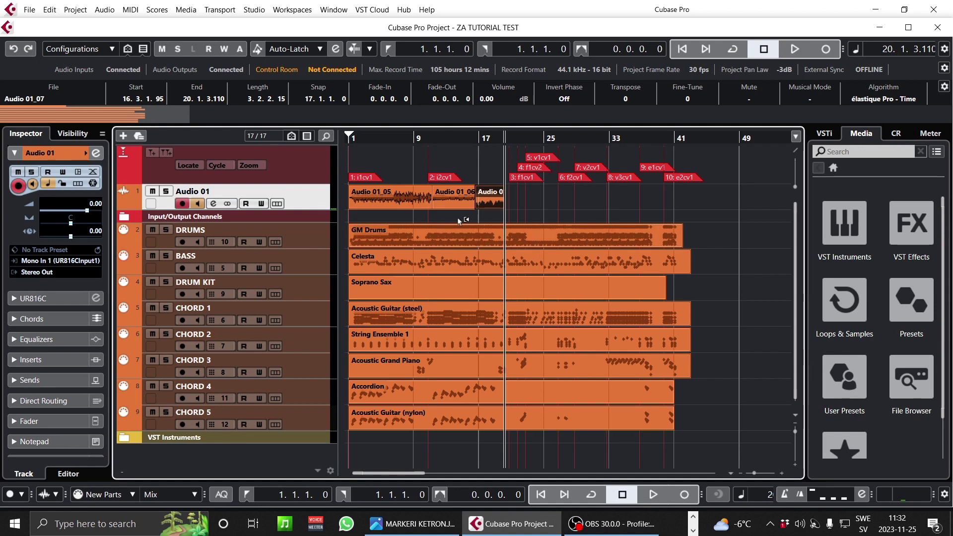
- Inspect markers i1cv1, i2cv1, f1cv1, f1cv2 and v1cv1, then show the MARKERI KETRON.JPG image
left_click(364, 178)
left_click(447, 179)
left_click(362, 179)
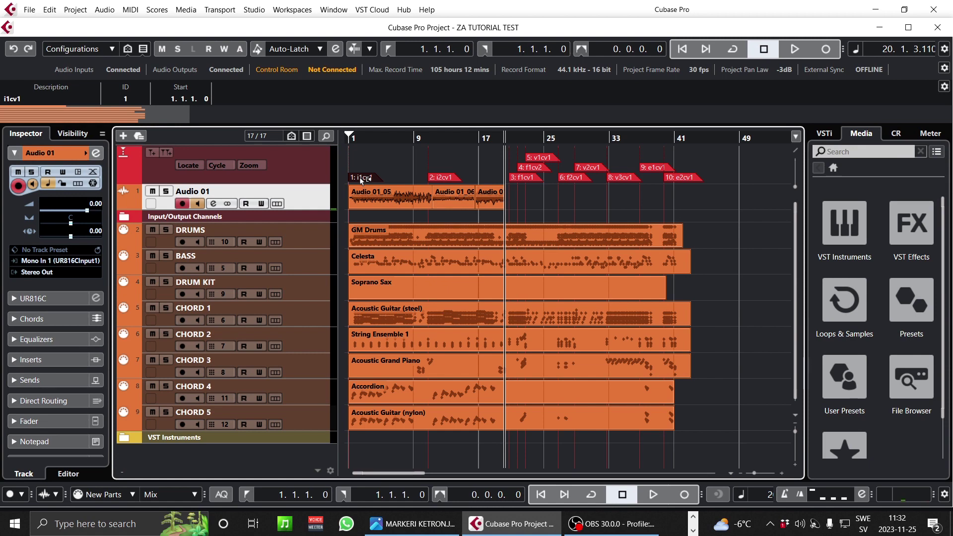
left_click(445, 179)
left_click(524, 178)
left_click(530, 167)
left_click(539, 157)
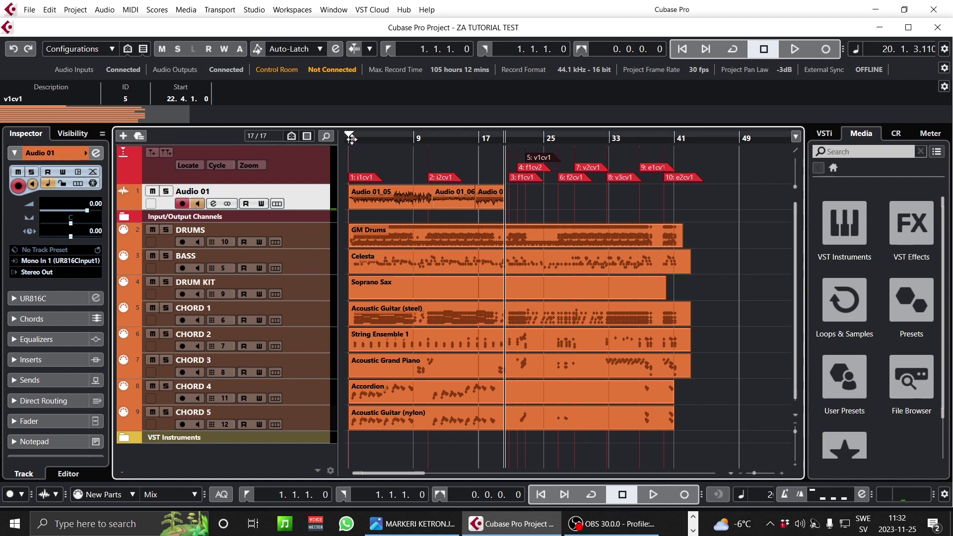
left_click(412, 523)
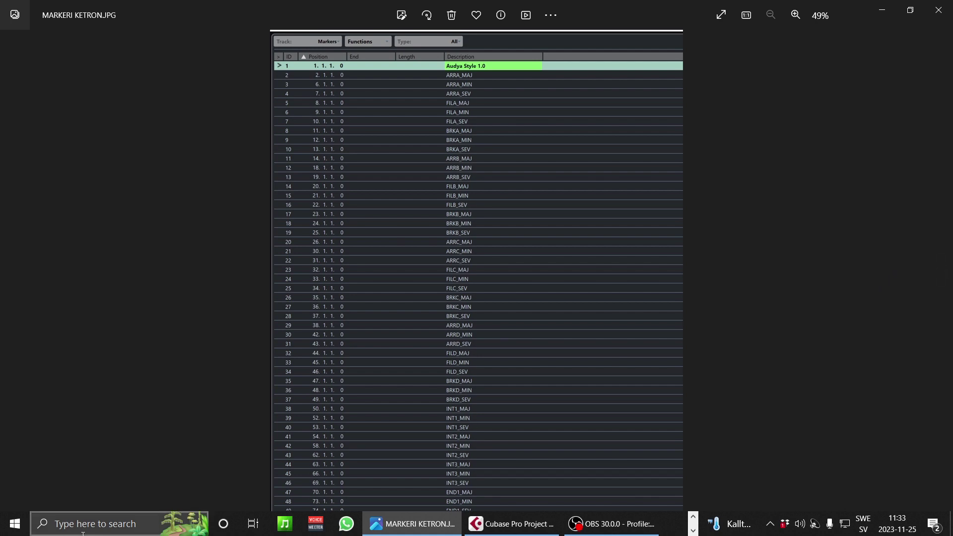
- Zoom into the MARKERI KETRON.JPG marker list in Photos, then go back to Cubase
left_click(72, 521)
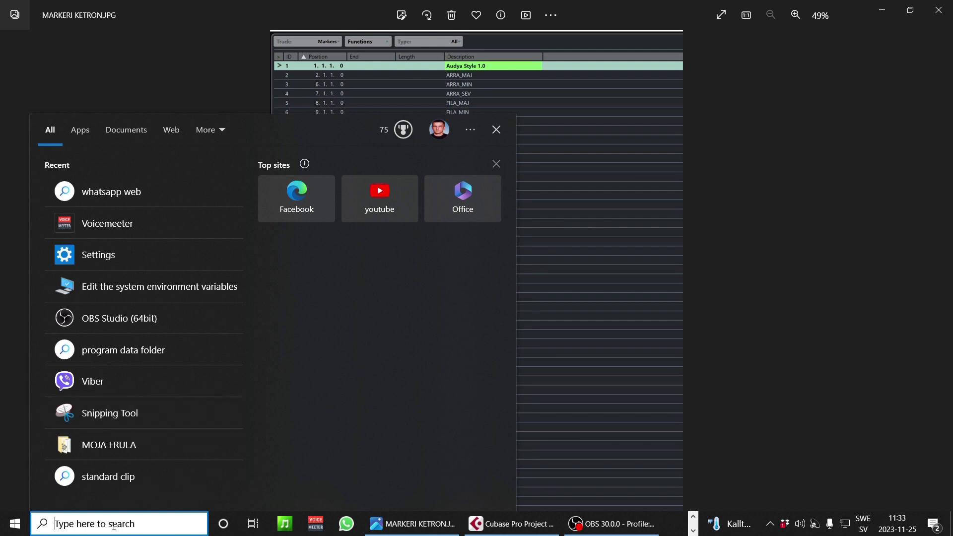
left_click(742, 248)
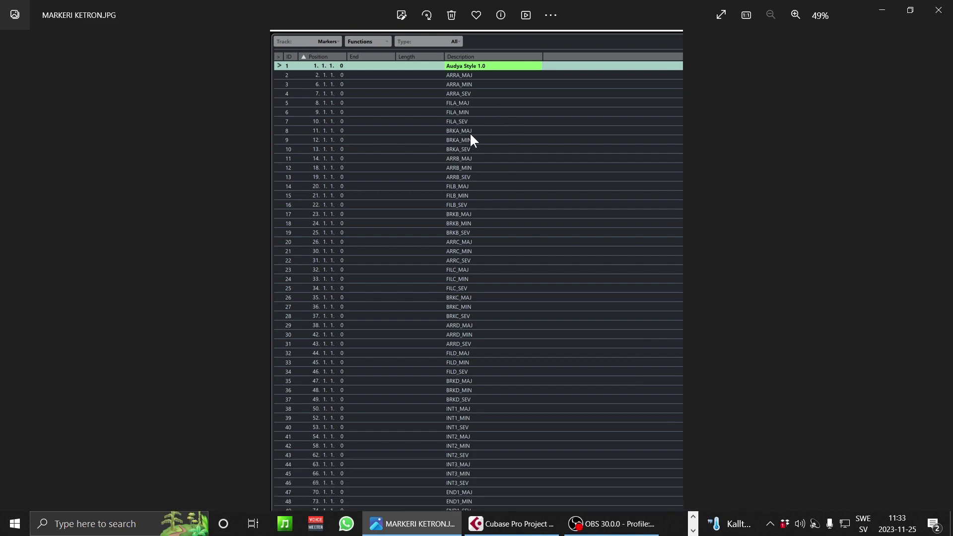
scroll(457, 91, "up", 3)
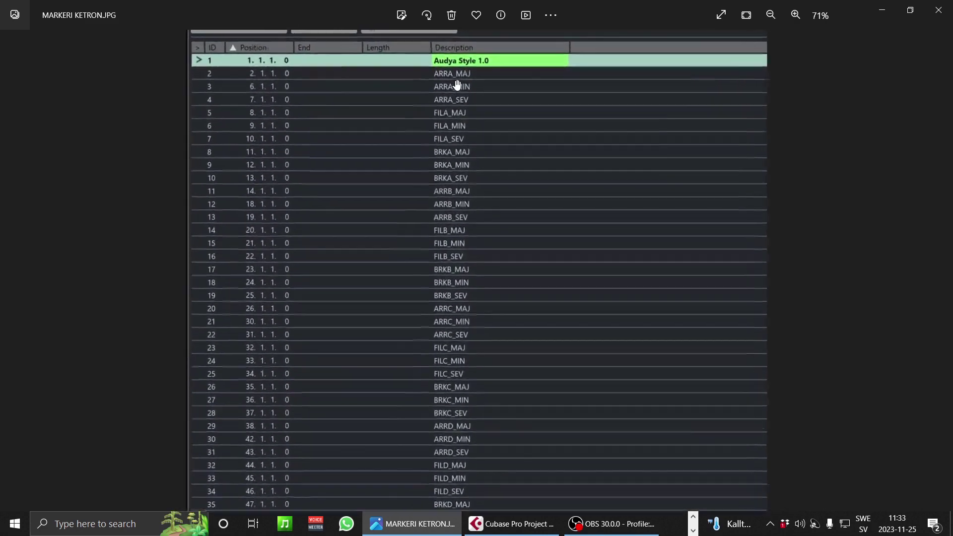
left_click(493, 529)
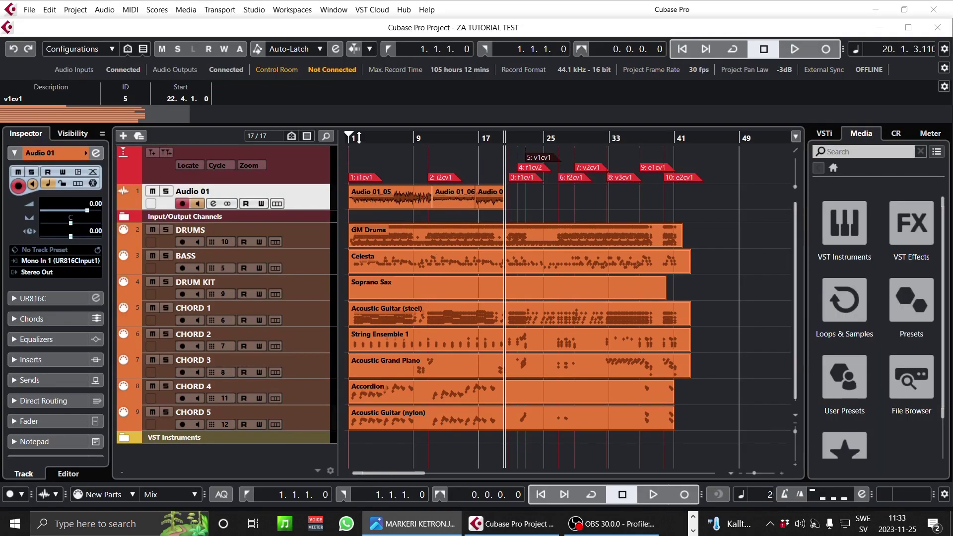
- Return the project cursor to 1.1.1.0 and bring the Ketron marker image forward again
mouse_move(465, 140)
left_mouse_down()
mouse_move(316, 137)
mouse_move(180, 154)
left_mouse_up()
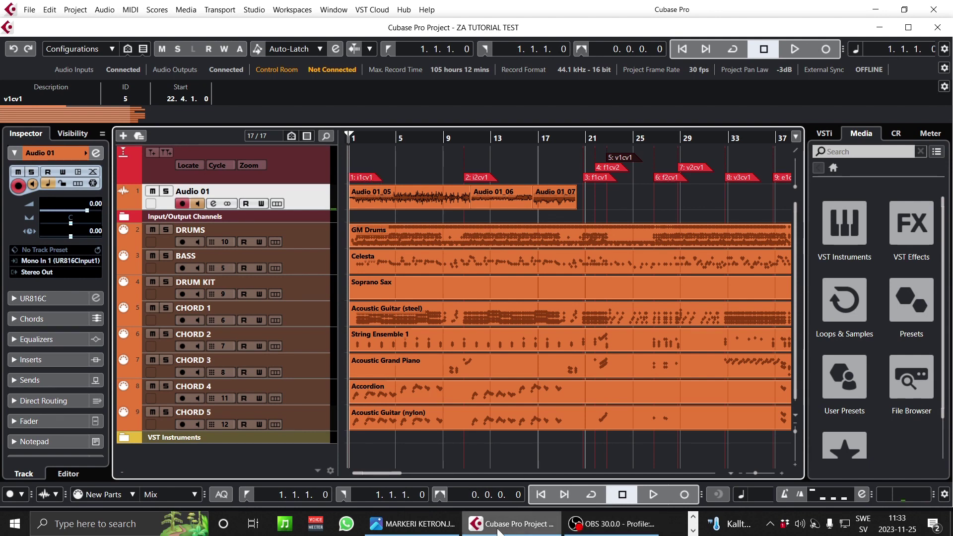
left_click(418, 530)
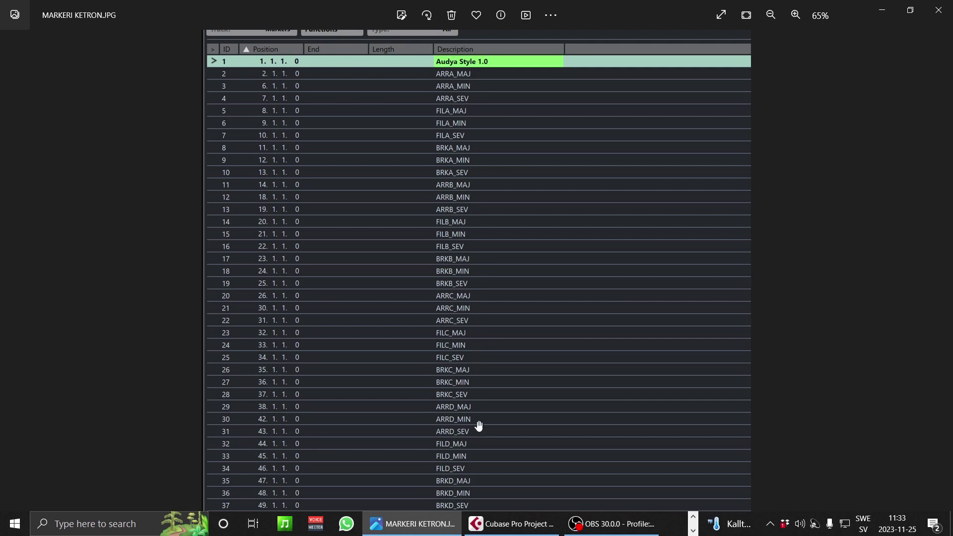
- Zoom the reference image out until the full Ketron marker table is visible, then return to Cubase
scroll(477, 426, "down", 1)
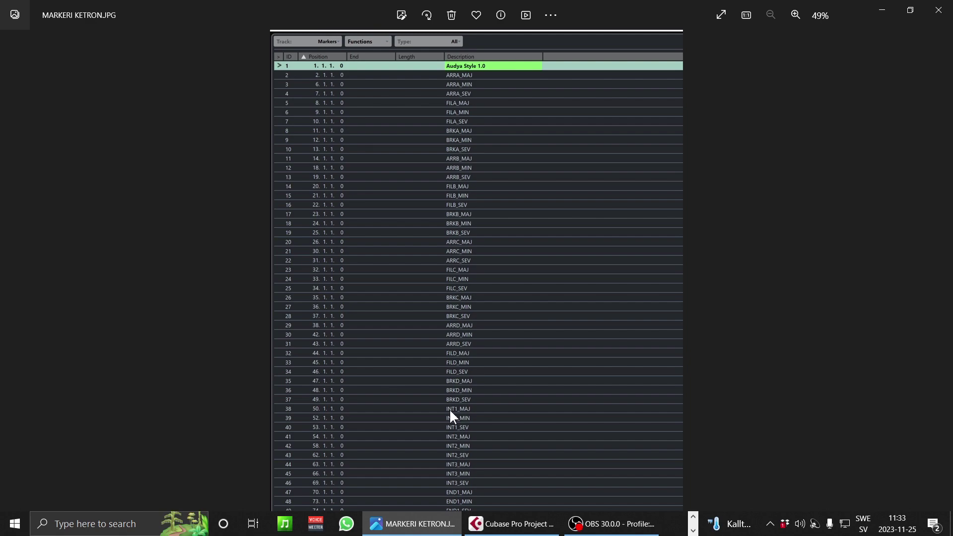
scroll(450, 415, "up", 3)
scroll(451, 414, "up", 3)
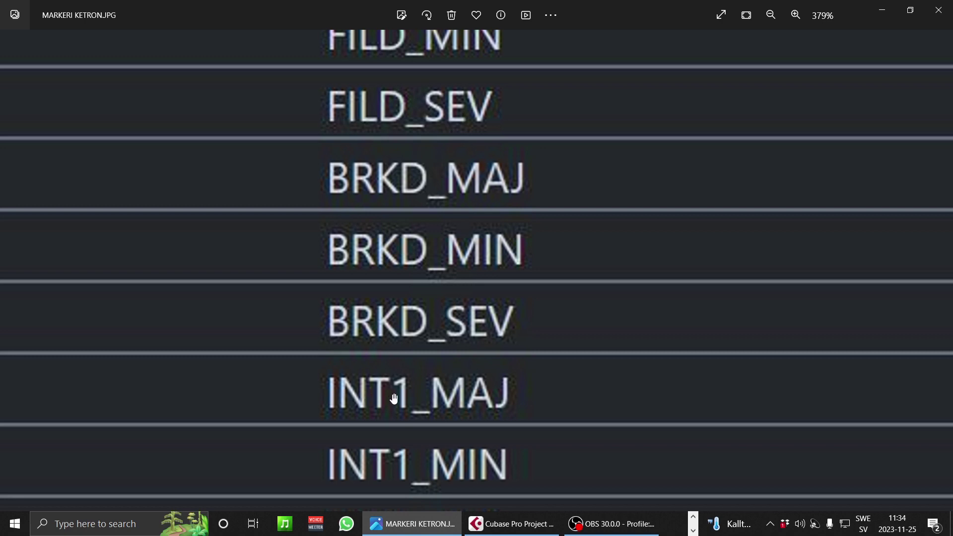
scroll(473, 398, "down", 2)
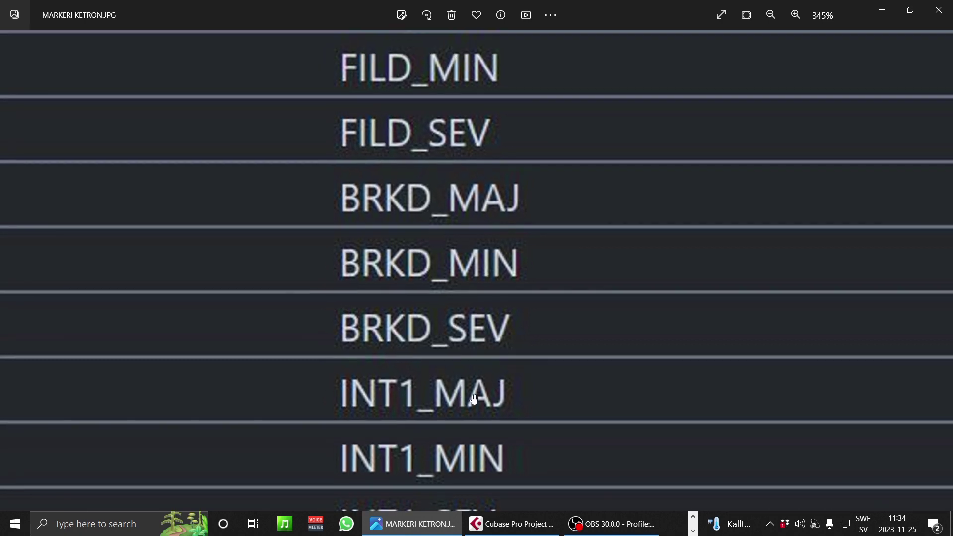
scroll(454, 400, "down", 8)
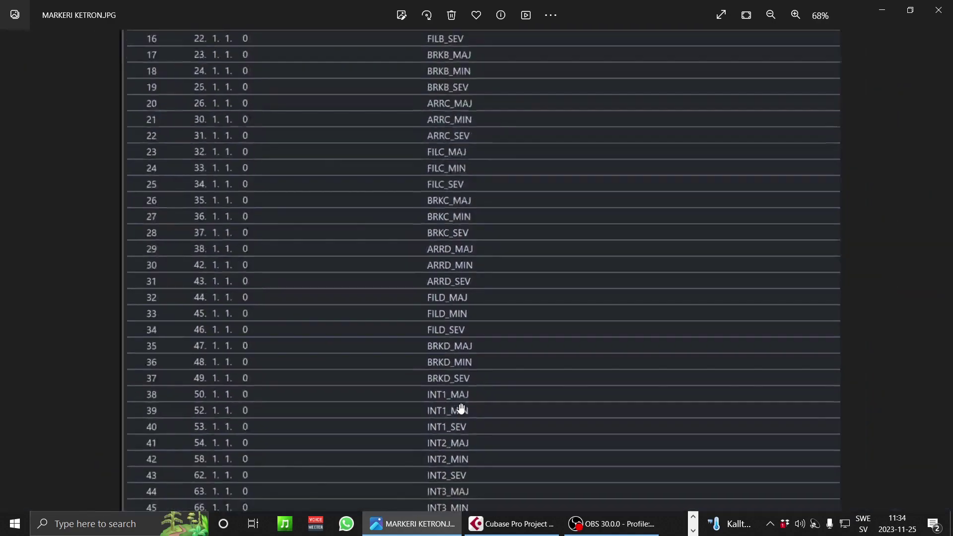
mouse_move(496, 527)
left_click(498, 527)
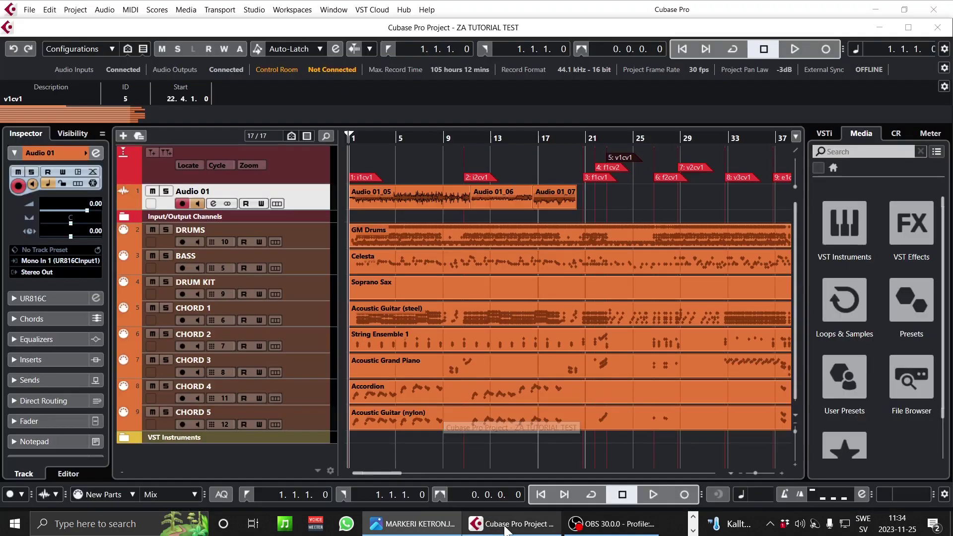
- Select the Audio 01_05 event and open the Markers window with Ctrl+M
left_click(373, 204)
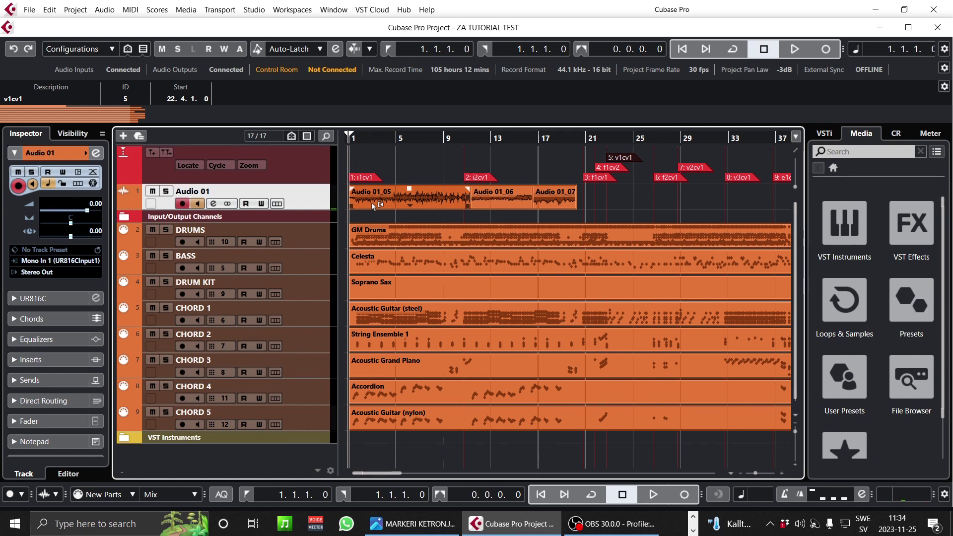
key("ctrl+m")
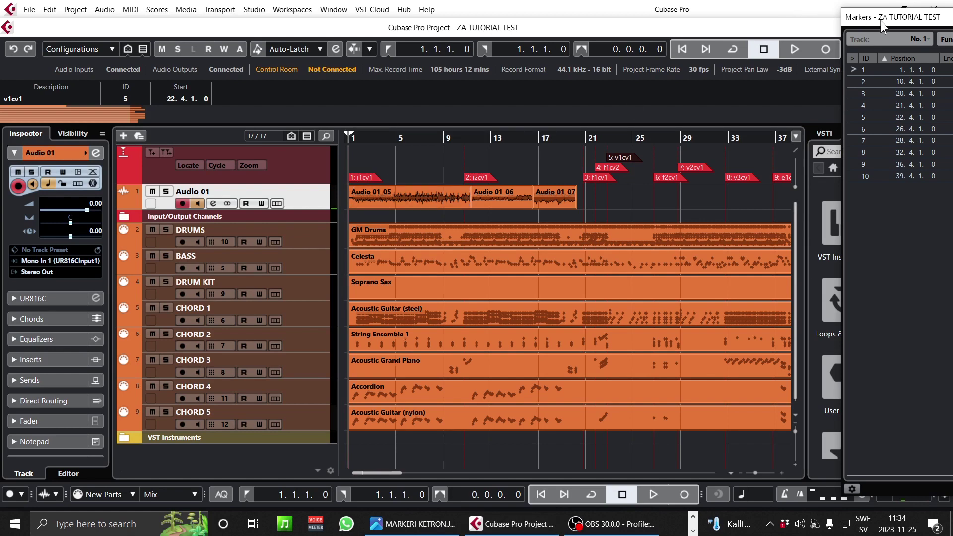
- Drag the Markers window to the middle of the screen and select marker row 1
left_click_drag(876, 19, 375, 20)
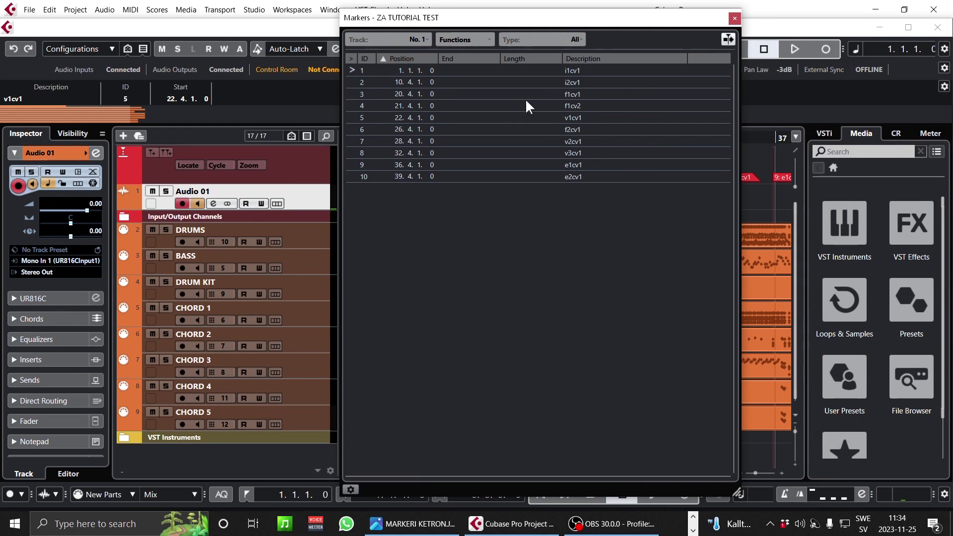
left_click_drag(466, 15, 740, 171)
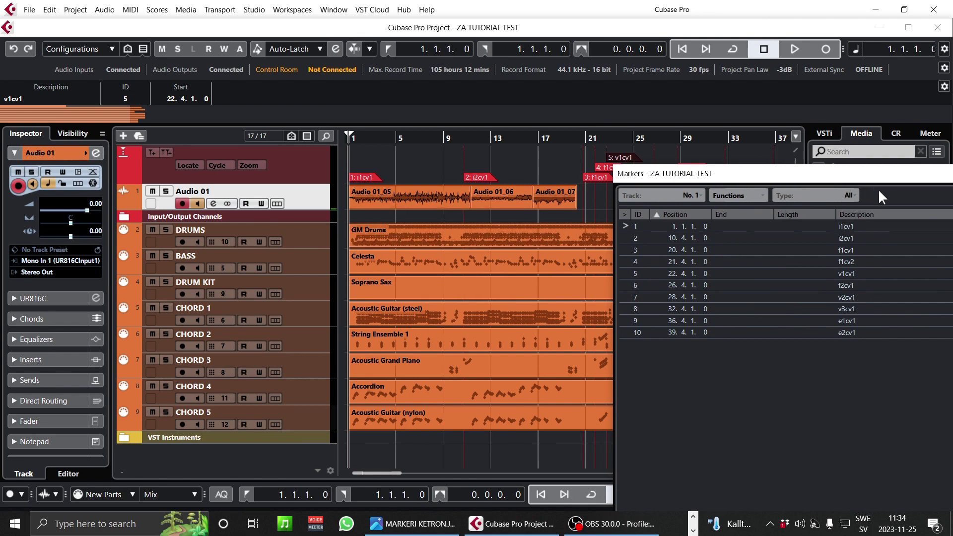
left_click_drag(790, 176, 516, 75)
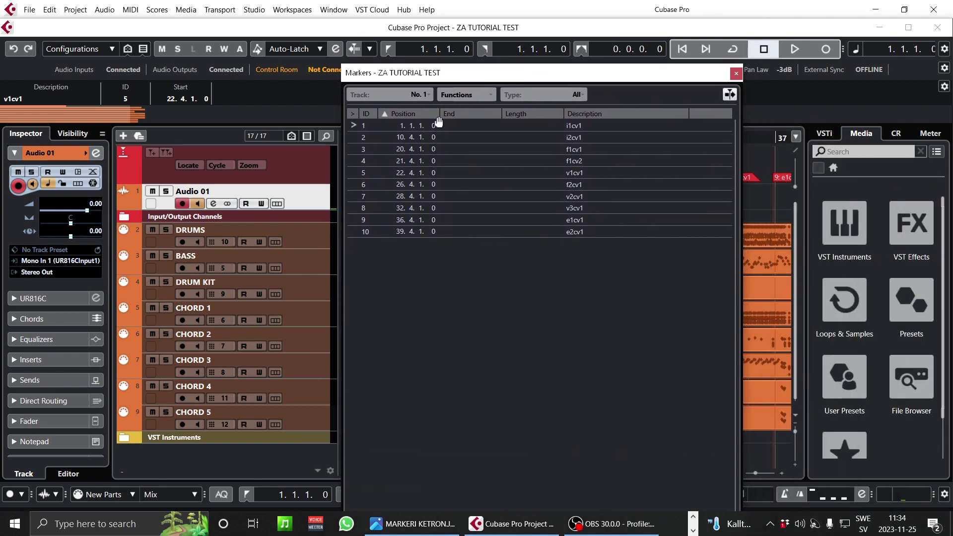
left_click(573, 126)
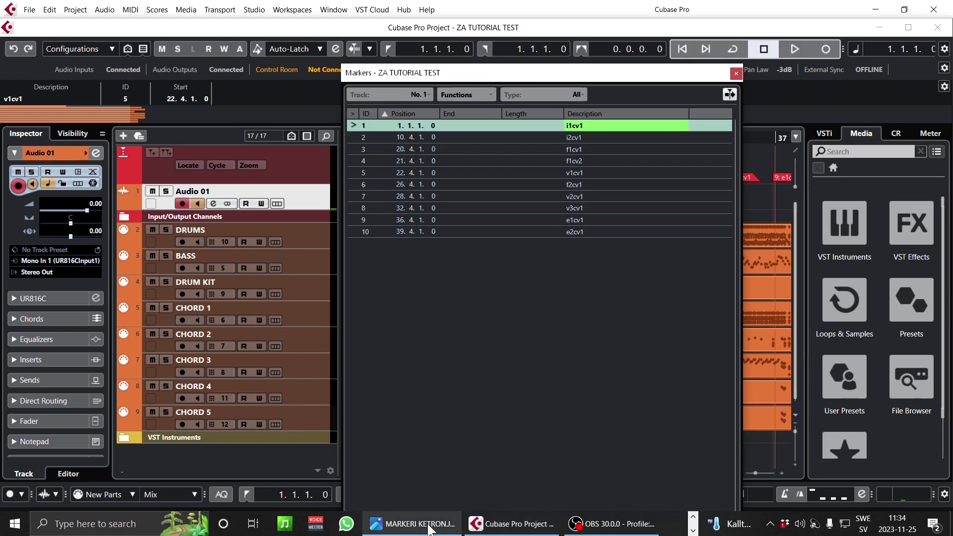
mouse_move(412, 523)
mouse_move(410, 451)
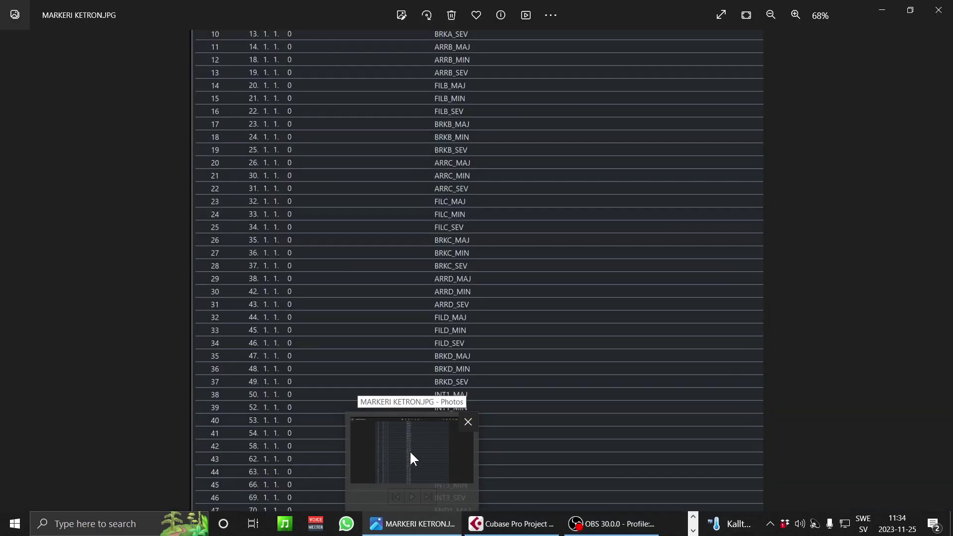
left_click(409, 451)
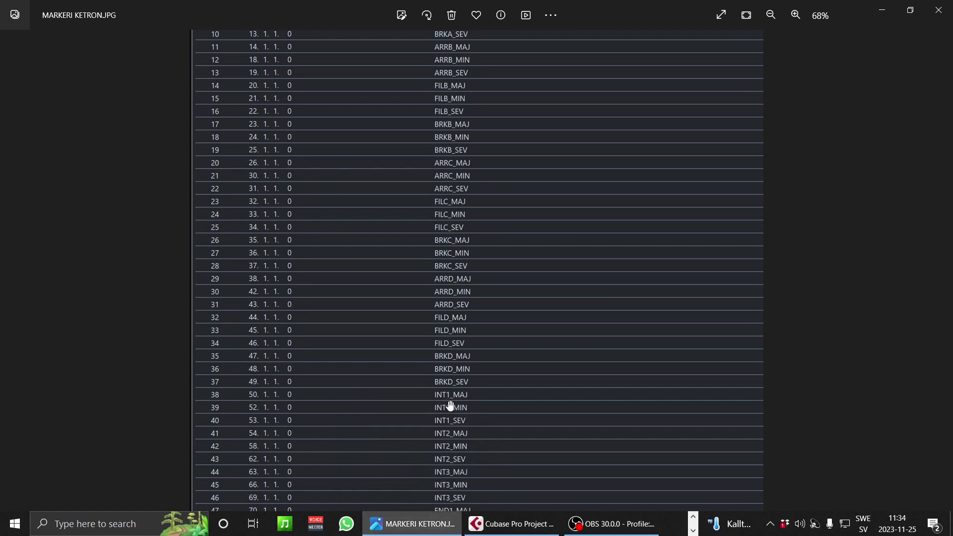
left_click(496, 523)
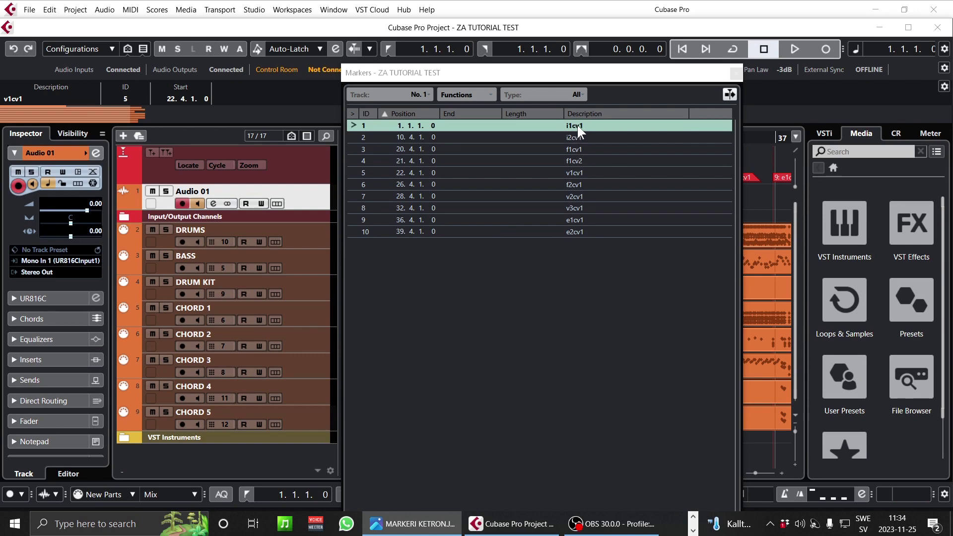
- Rename marker 1 to INT1_MAJ and check the reference image for the next name
double_click(576, 125)
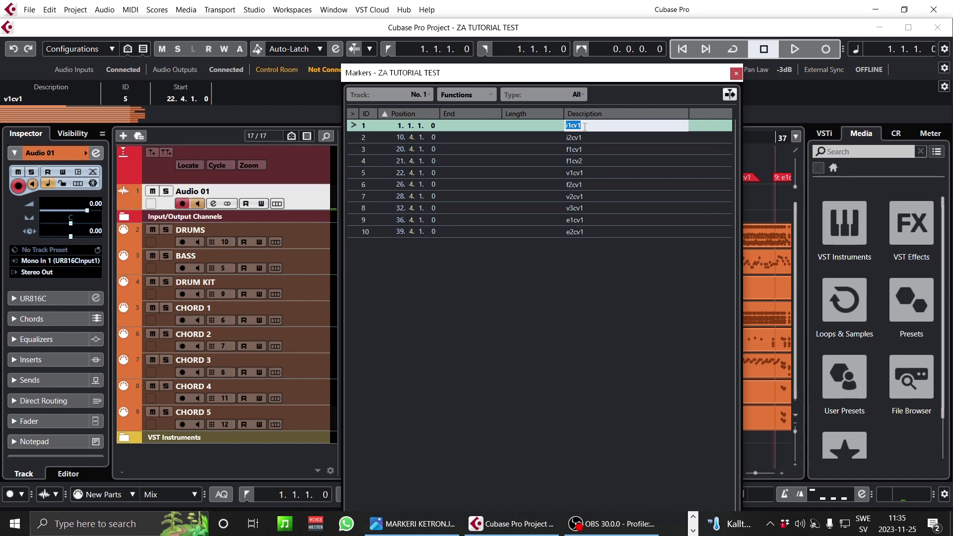
type("INT1_MAJ")
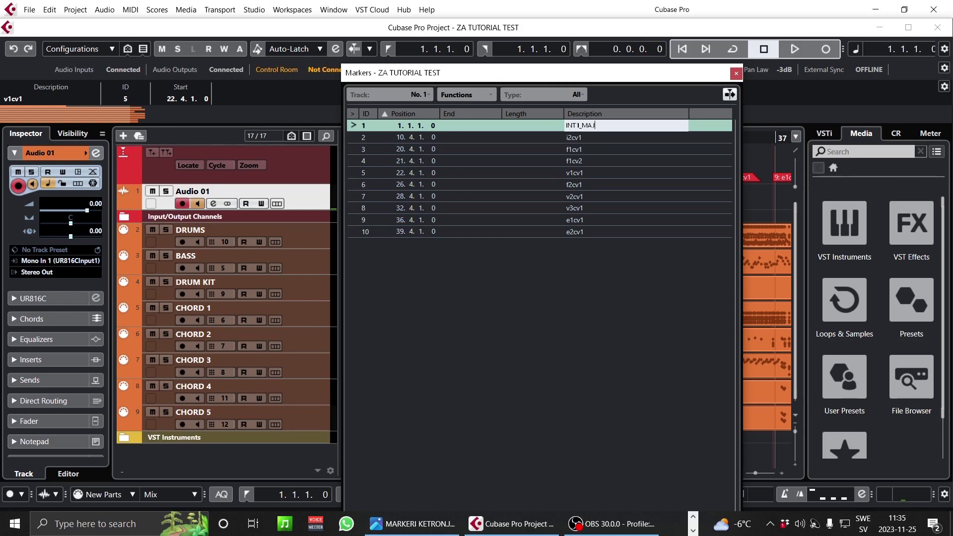
key("Return")
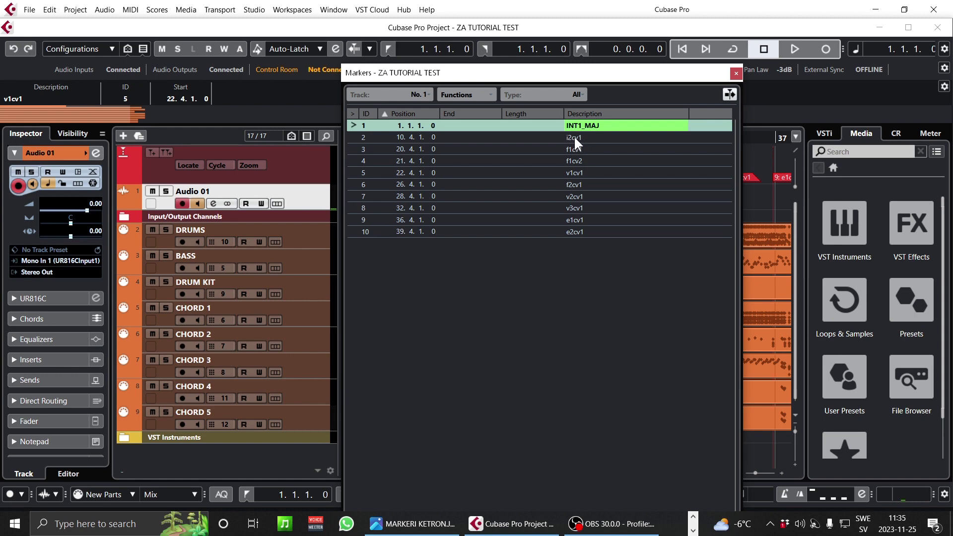
left_click(412, 526)
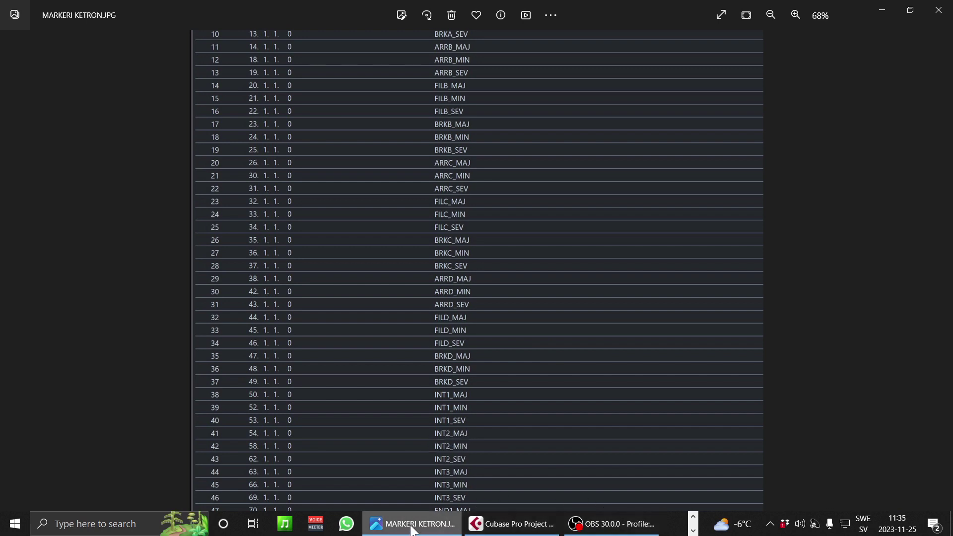
left_click(525, 529)
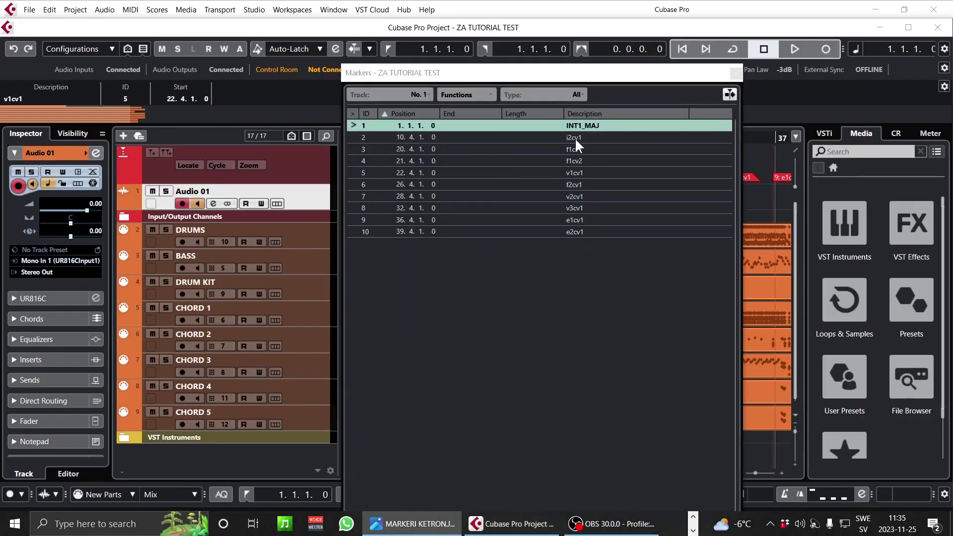
- Rename marker 2 to INT2_MAJ by pasting INT1_MAJ and changing the 1 to 2
double_click(576, 124)
key("ctrl+c")
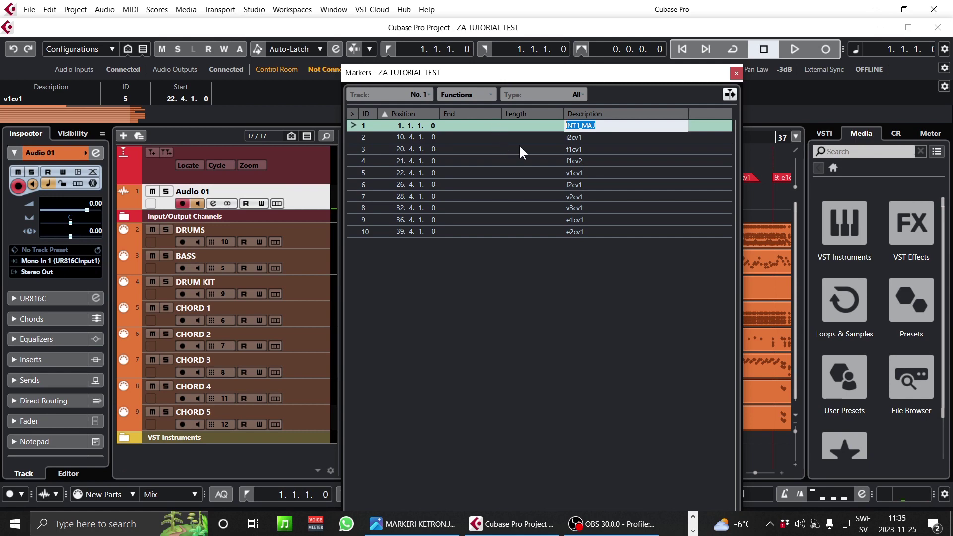
double_click(575, 136)
key("ctrl+v")
left_click_drag(580, 137, 576, 137)
type("2")
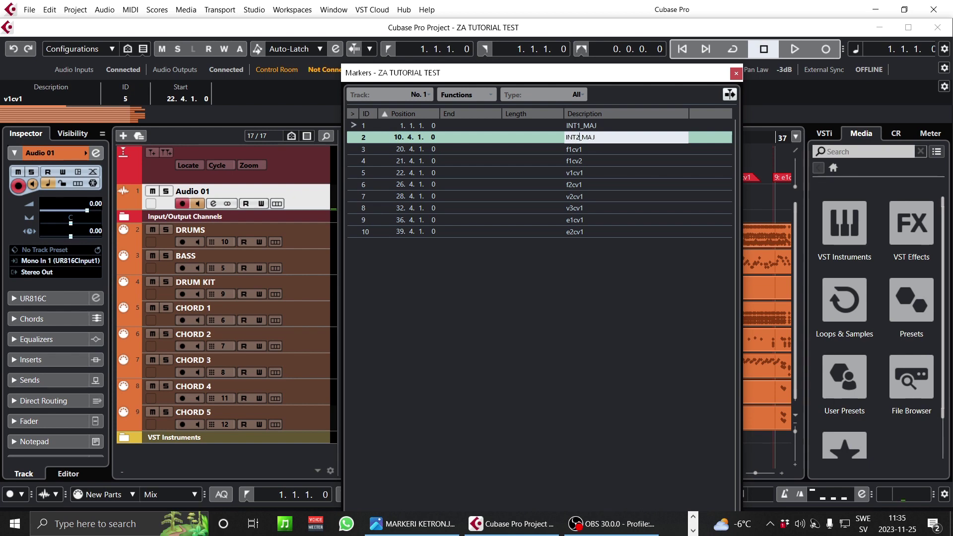
key("Return")
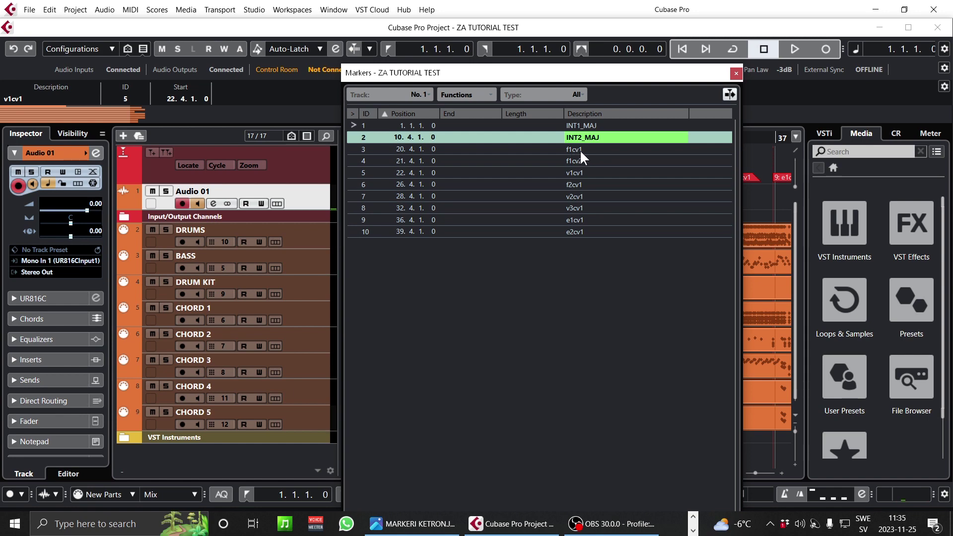
left_click(412, 523)
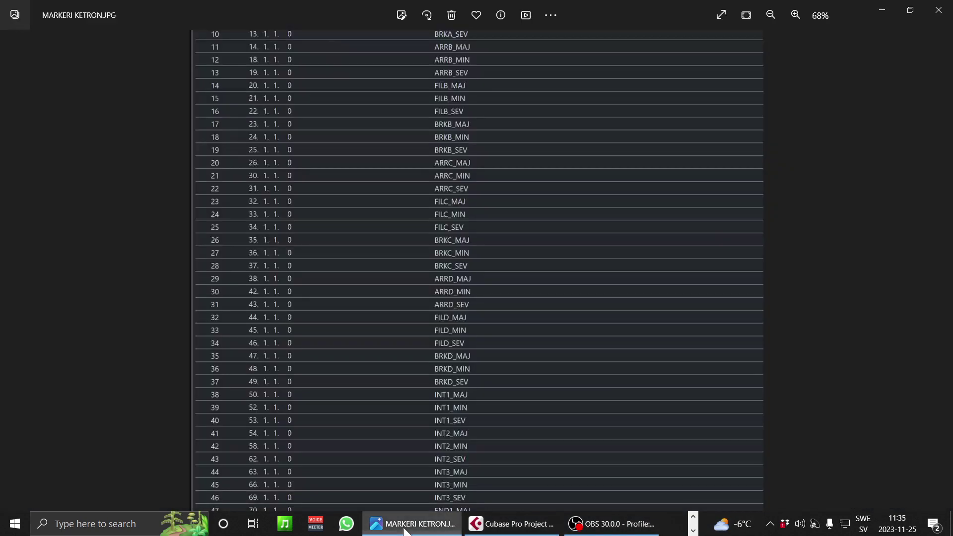
- Scroll the reference image to its top, zoom in on the FILA rows, then return to Cubase
scroll(478, 160, "down", 3)
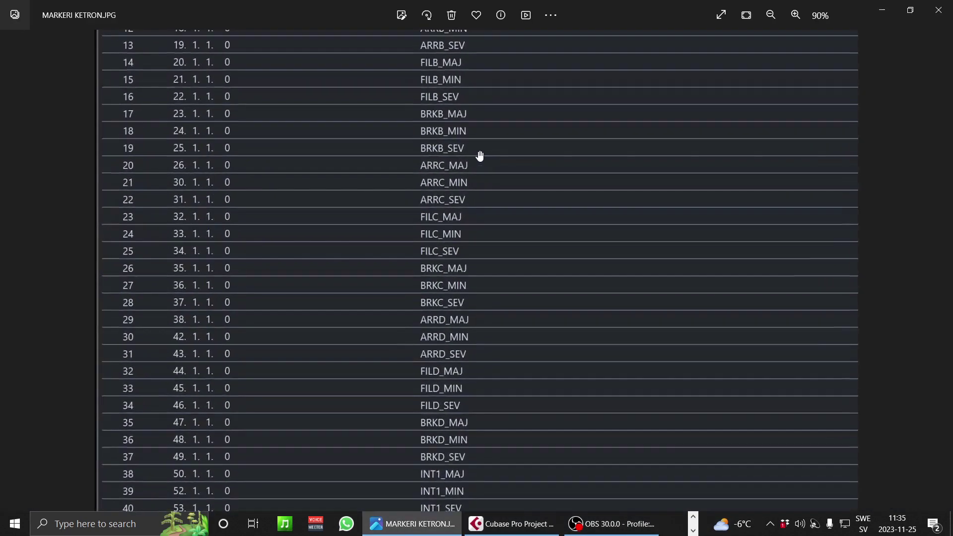
mouse_move(459, 53)
left_mouse_down()
mouse_move(453, 118)
mouse_move(461, 109)
left_mouse_up()
scroll(461, 109, "up", 5)
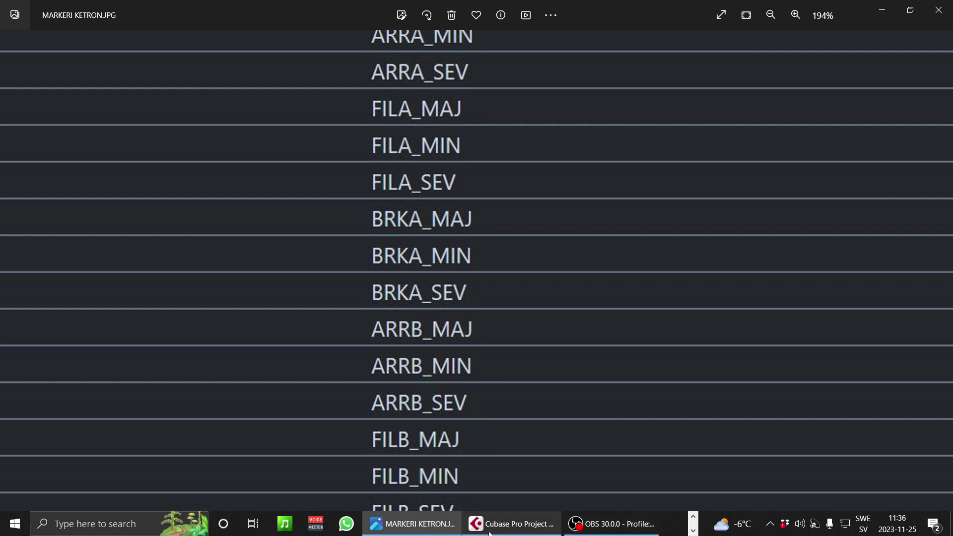
left_click(528, 524)
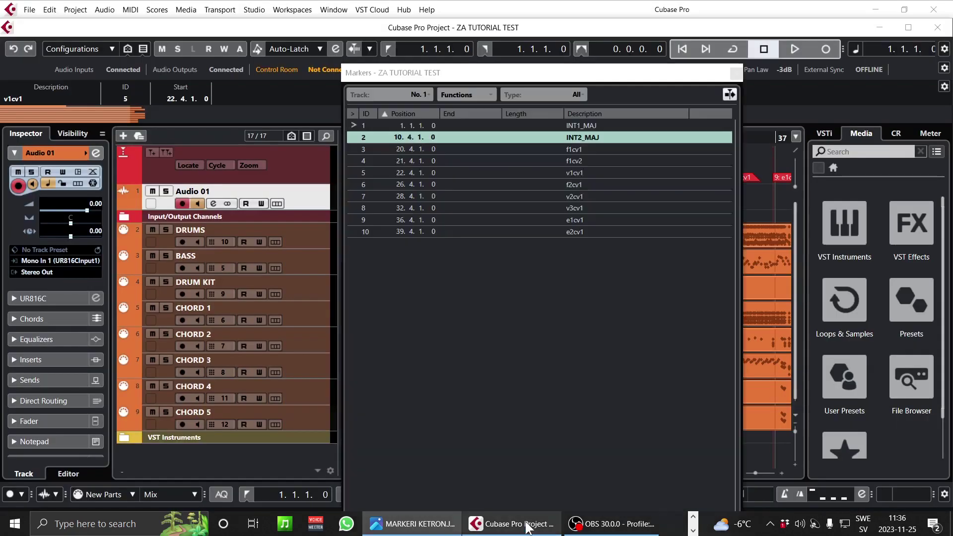
- Rename marker 3 to FILA_MAJ
double_click(574, 147)
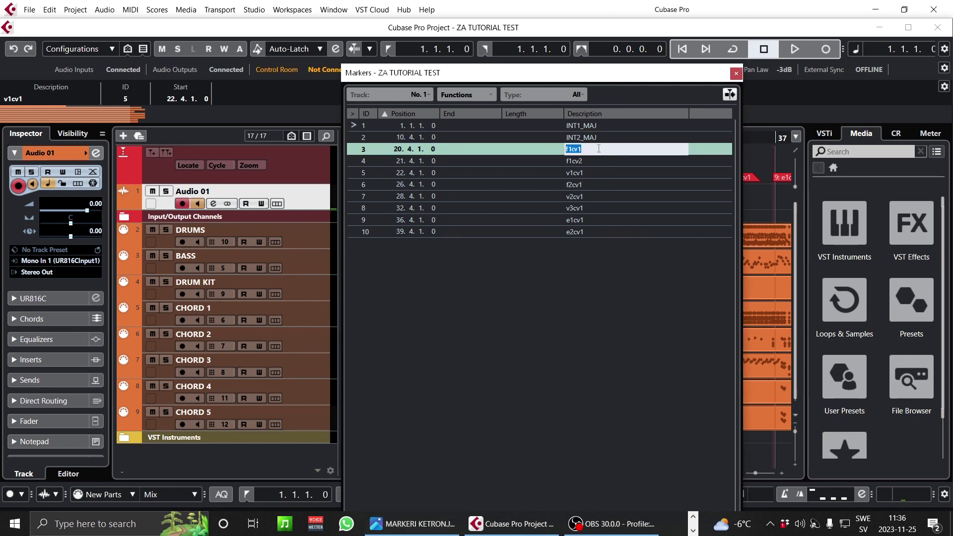
type("FILA_MAJ")
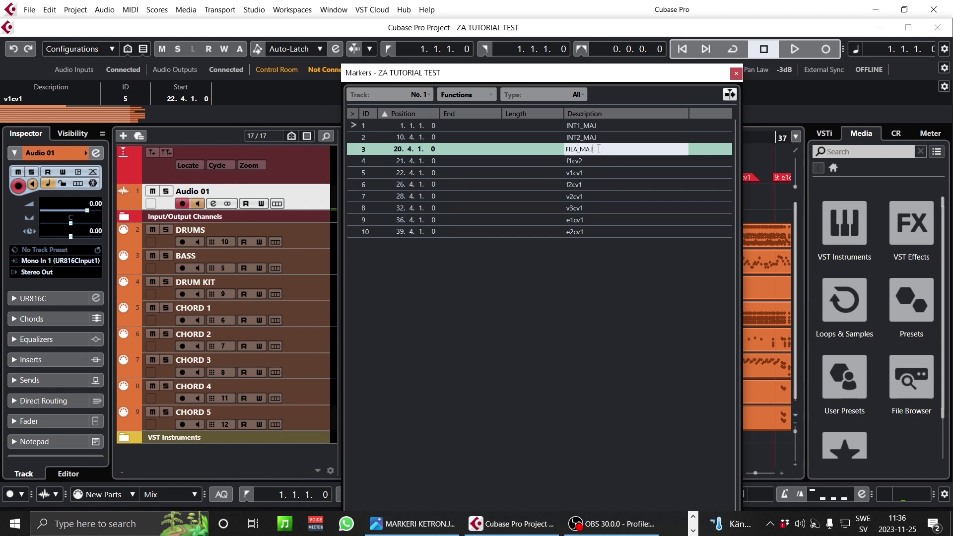
key("Return")
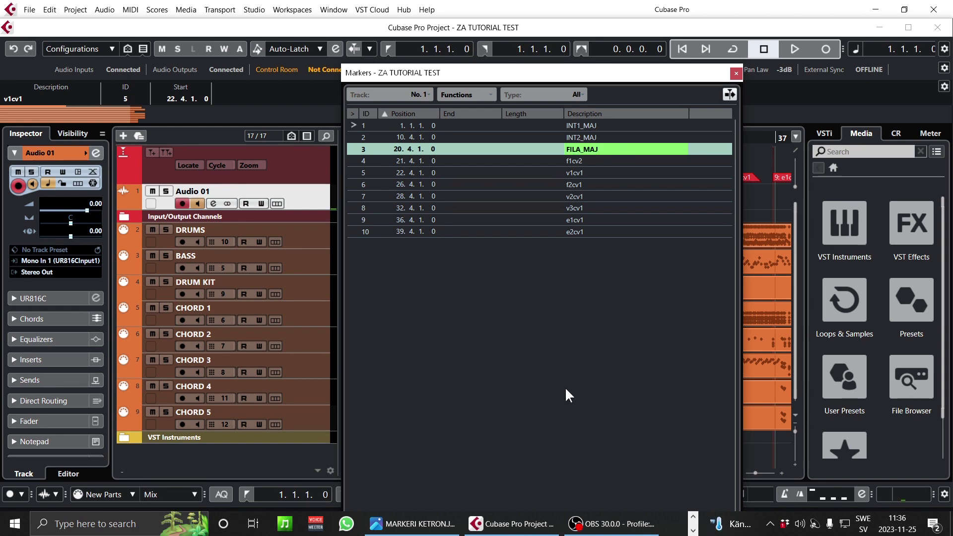
mouse_move(412, 524)
mouse_move(417, 449)
- Rename marker 4 to FILA_MIN by pasting FILA_MAJ and replacing AJ with IN, then recheck the reference
double_click(581, 150)
key("ctrl+c")
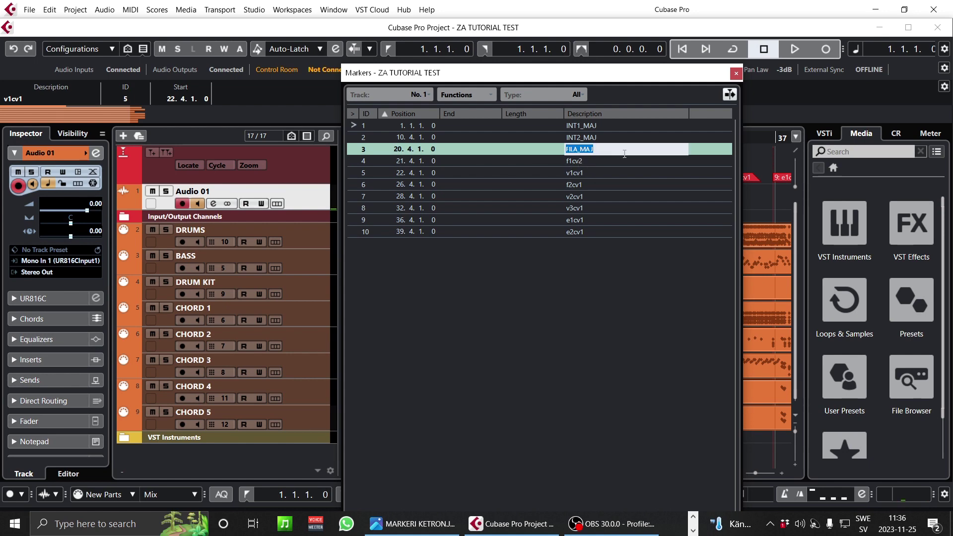
double_click(572, 161)
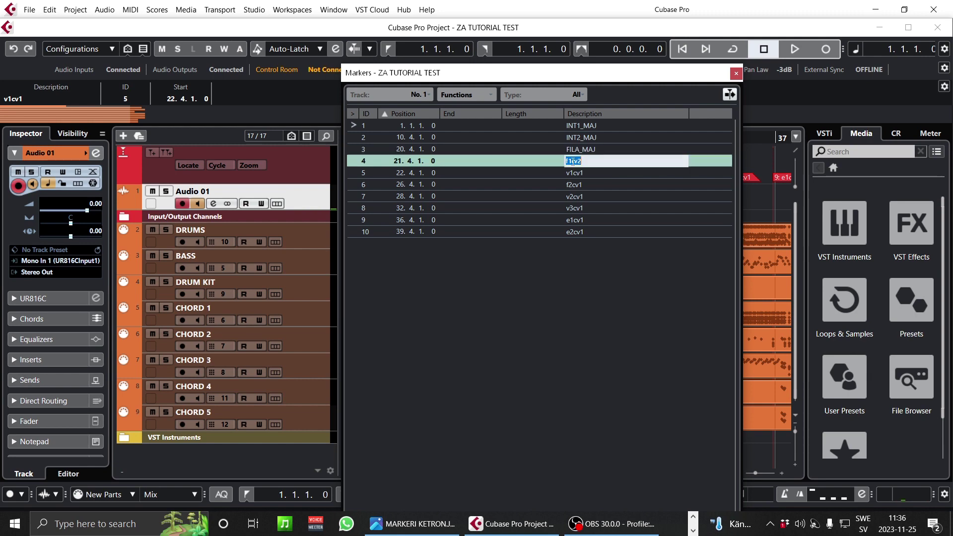
key("ctrl+v")
left_click_drag(605, 161, 587, 161)
type("IN")
key("Return")
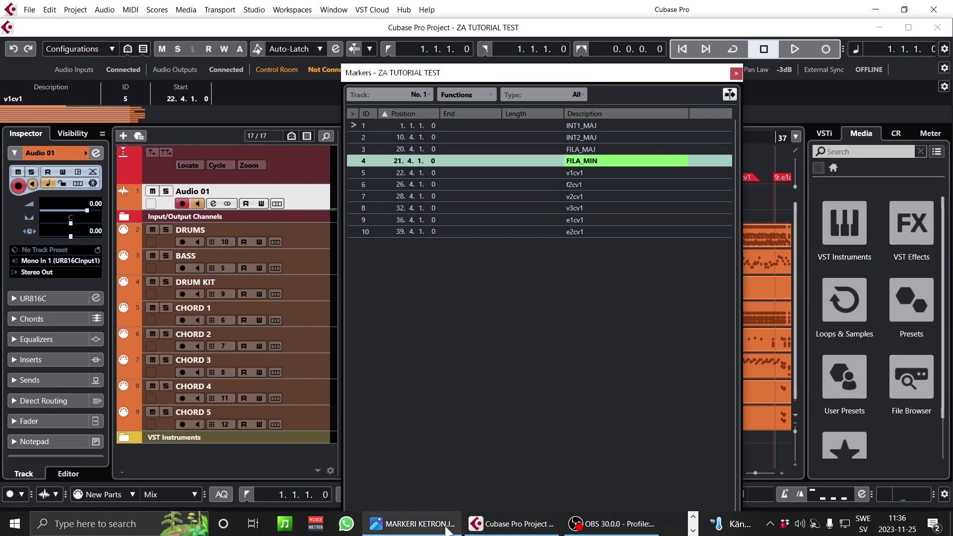
left_click(412, 523)
scroll(469, 147, "down", 5)
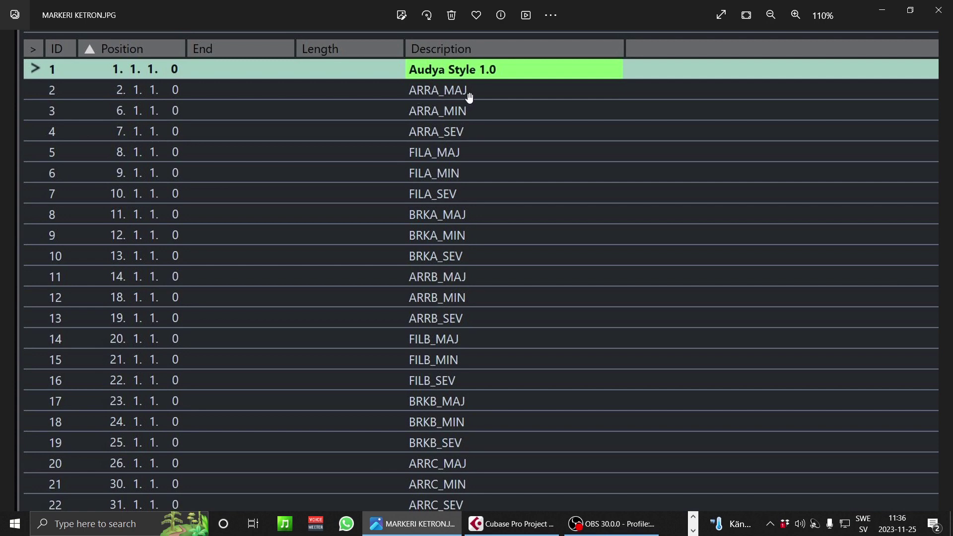
left_click(469, 525)
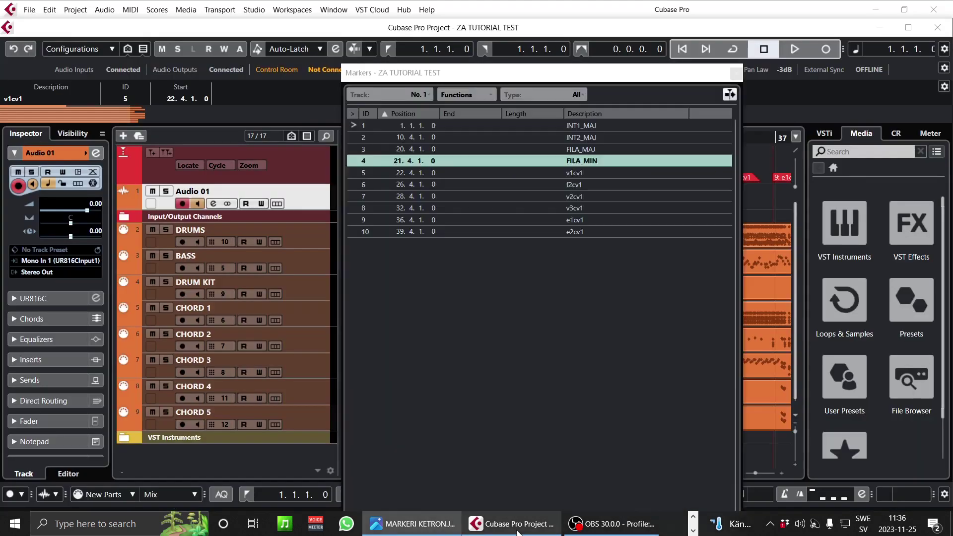
- Rename marker 5 to ARRA_MAJ and marker 6 to FILB_MAJ, checking the reference image between them
double_click(577, 171)
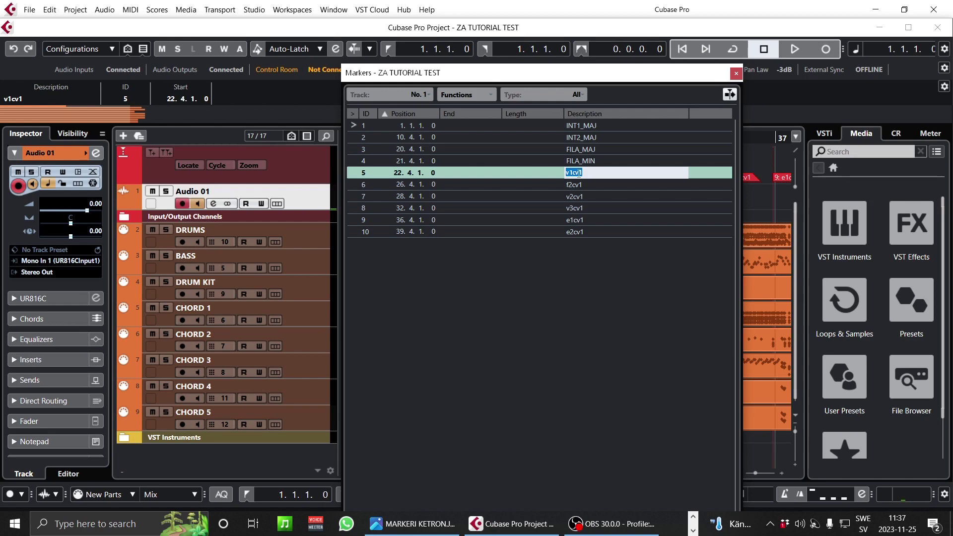
type("ARRA_MAJ")
key("Return")
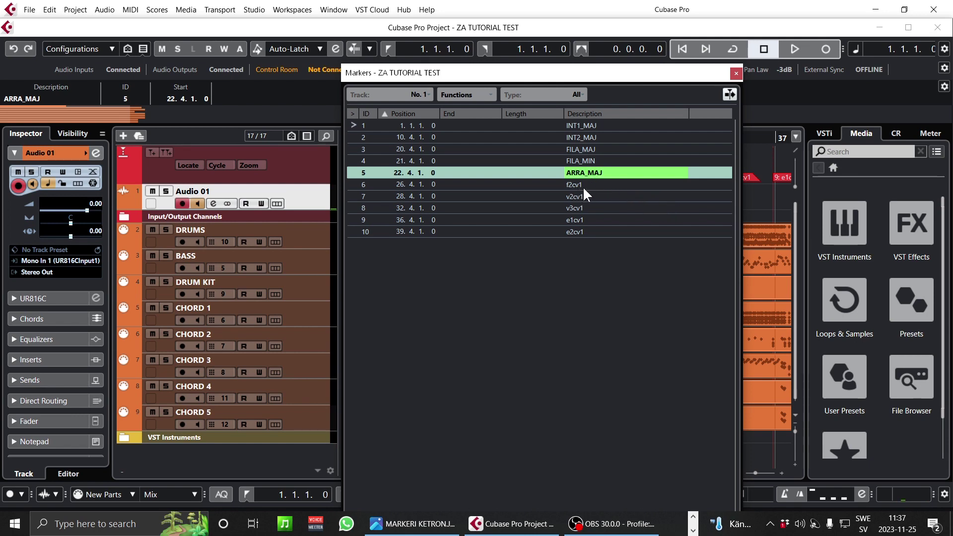
left_click(427, 524)
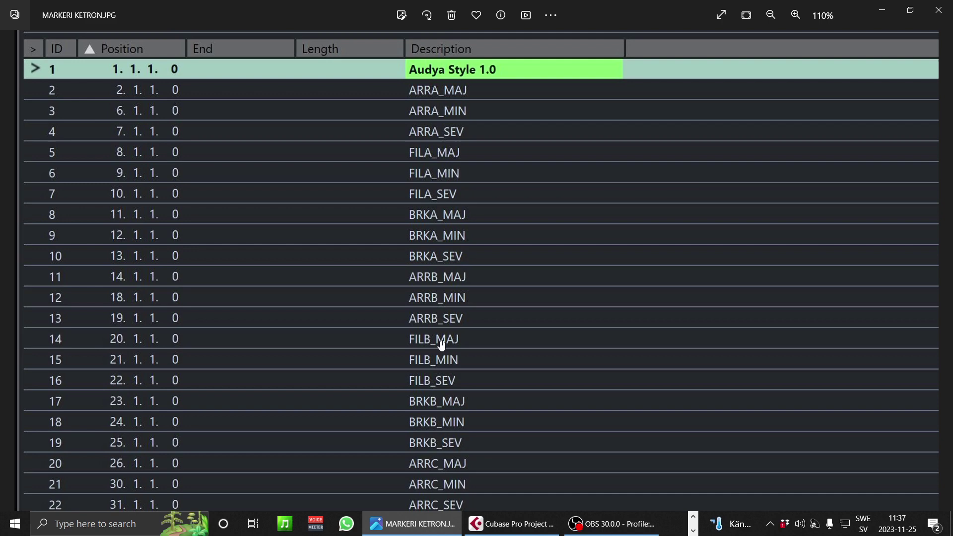
left_click(505, 530)
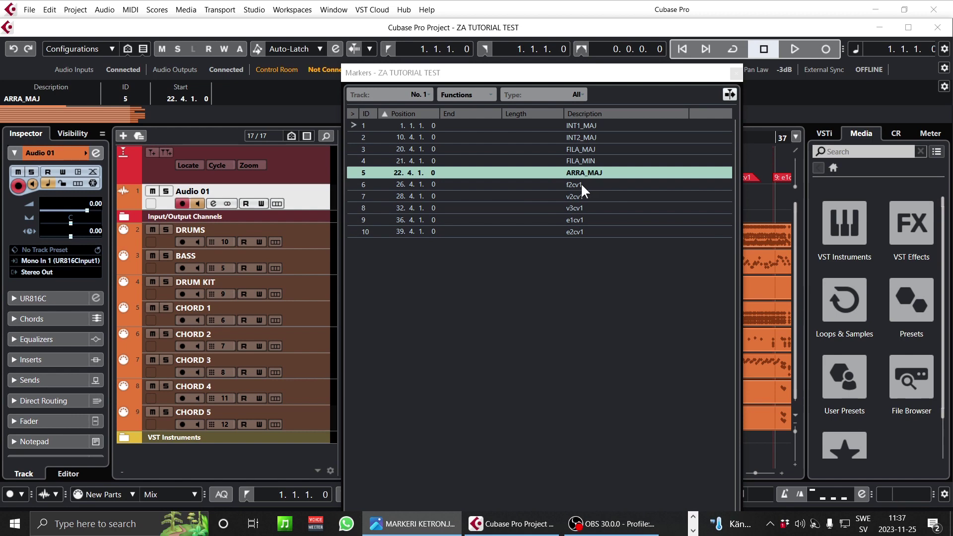
double_click(575, 184)
type("FILB_")
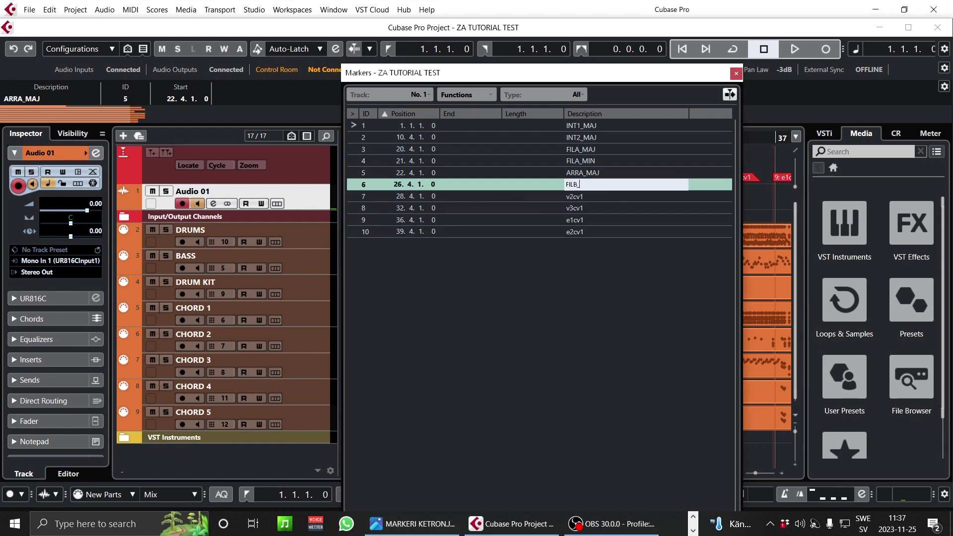
type("MAJ")
key("Return")
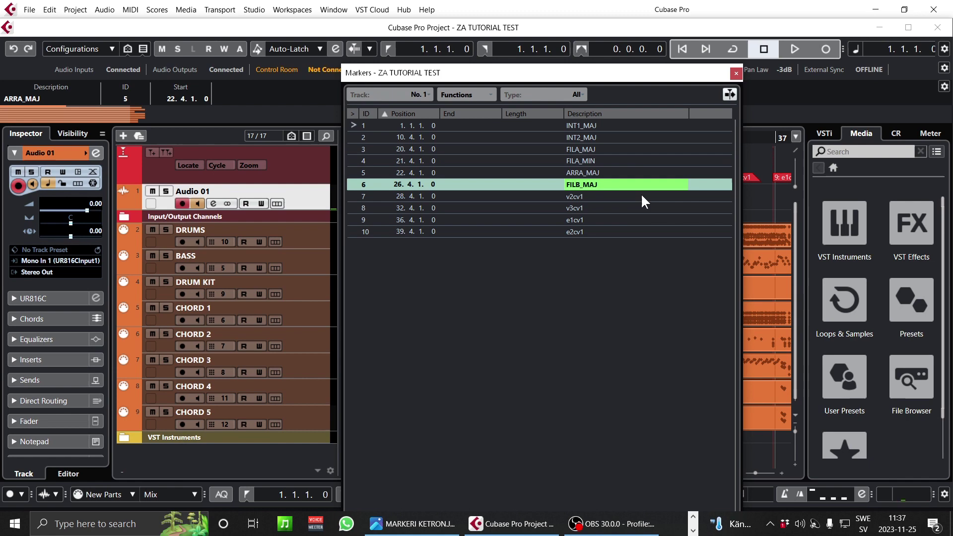
- Rename markers 7 and 8 to ARRB_MAJ and ARRC_MAJ from a pasted copy of ARRA_MAJ
double_click(580, 172)
key("ctrl+c")
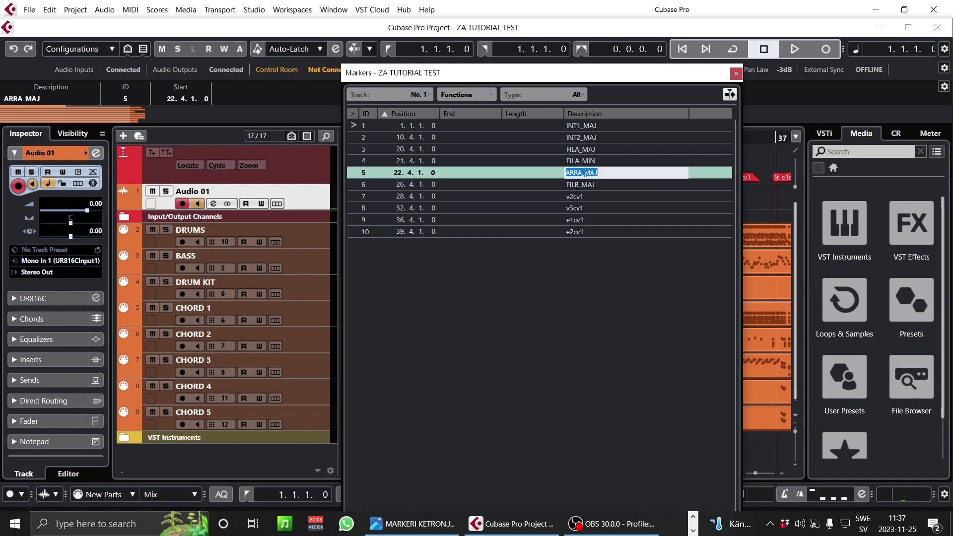
double_click(578, 196)
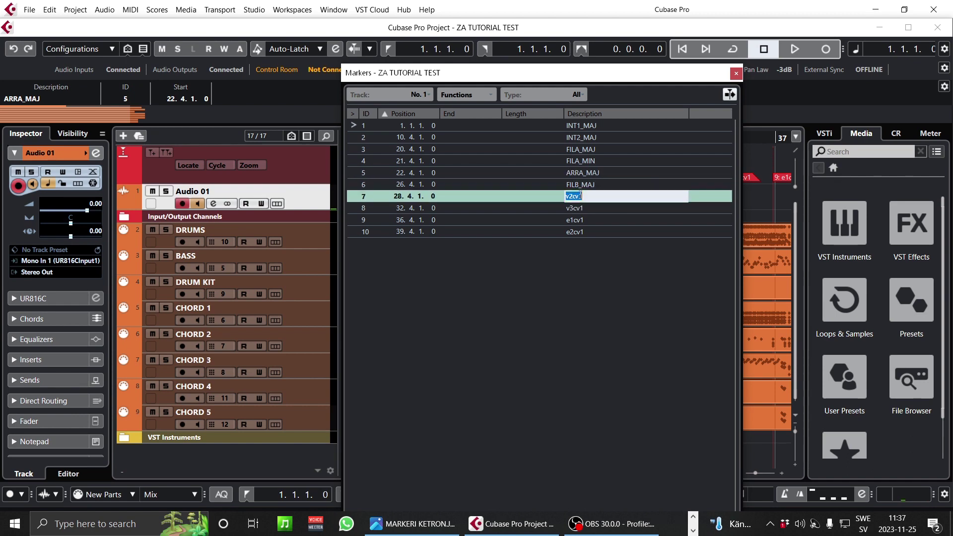
key("ctrl+v")
left_click_drag(582, 196, 578, 196)
type("B")
key("Return")
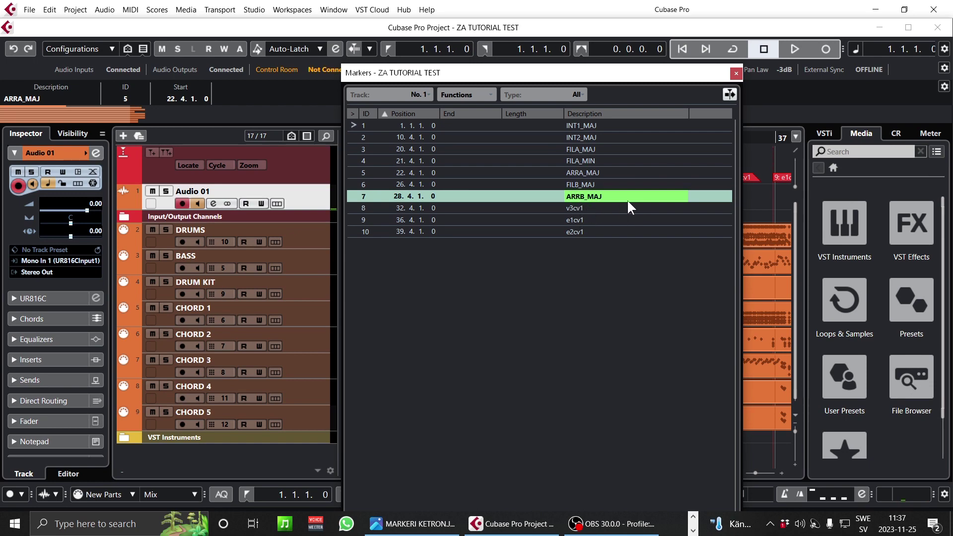
double_click(577, 207)
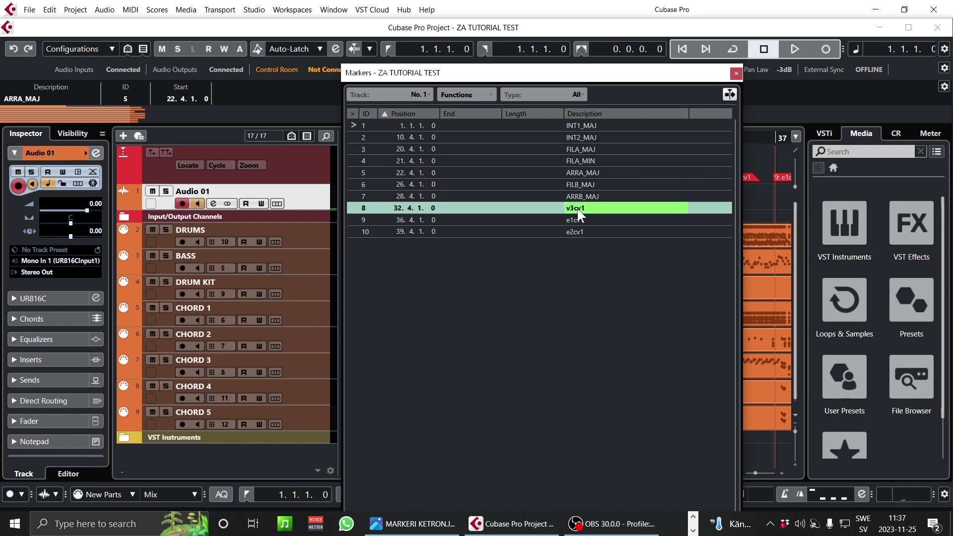
key("ctrl+v")
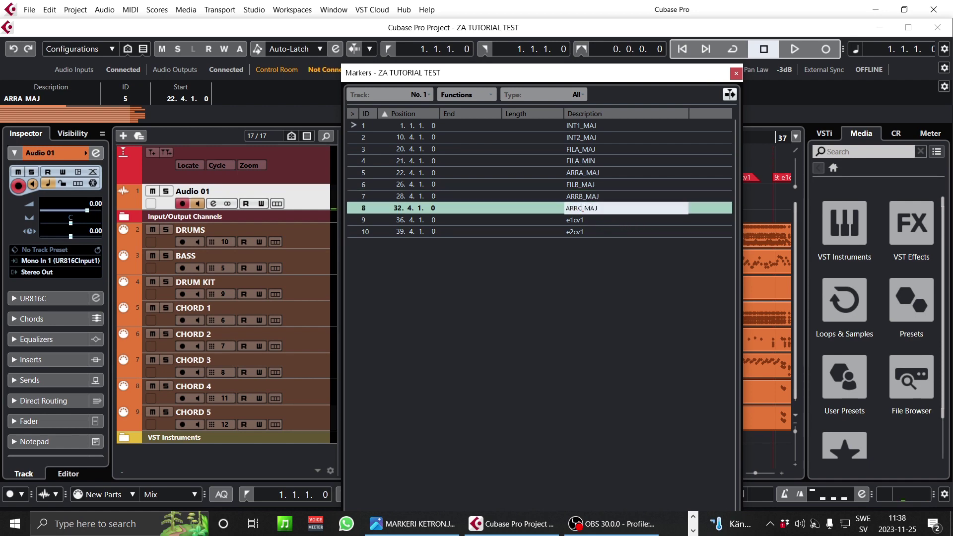
key("Return")
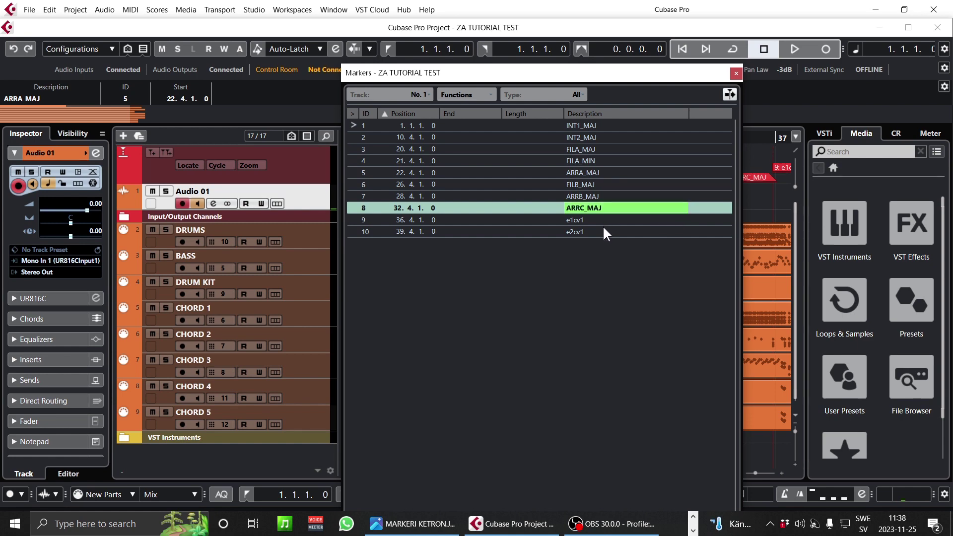
left_click(412, 524)
scroll(563, 262, "down", 5)
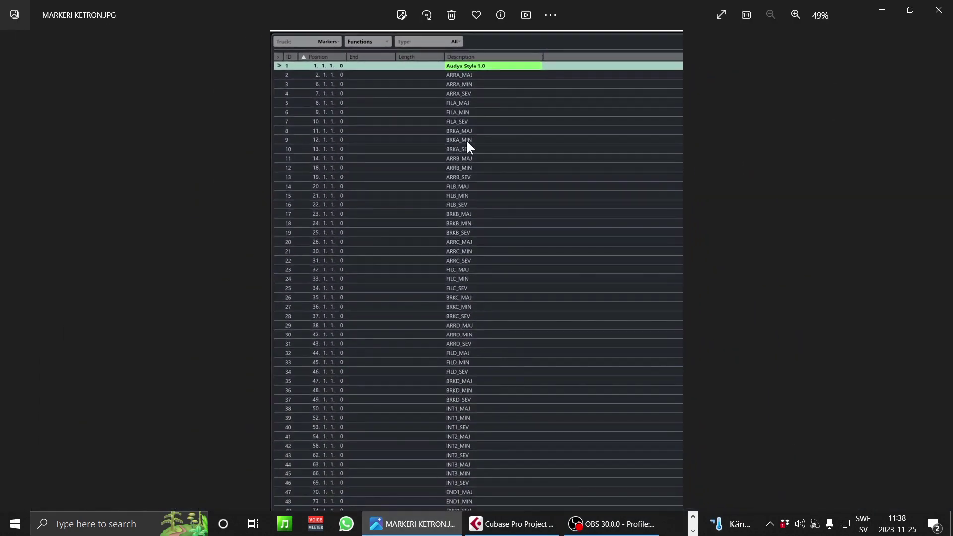
scroll(470, 380, "up", 7)
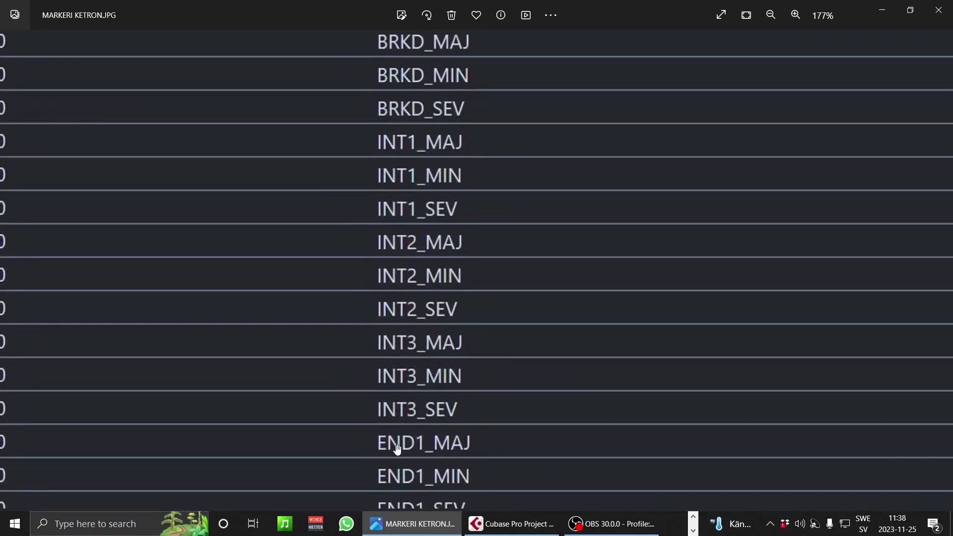
left_click(509, 524)
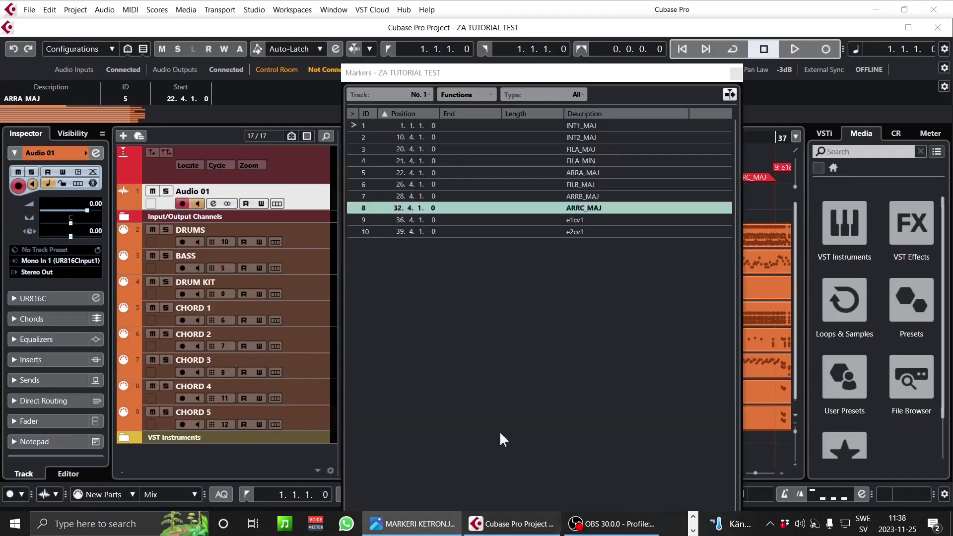
- Name marker 9 END1_MAJ in the marker list
double_click(572, 218)
type("END1_MAJ")
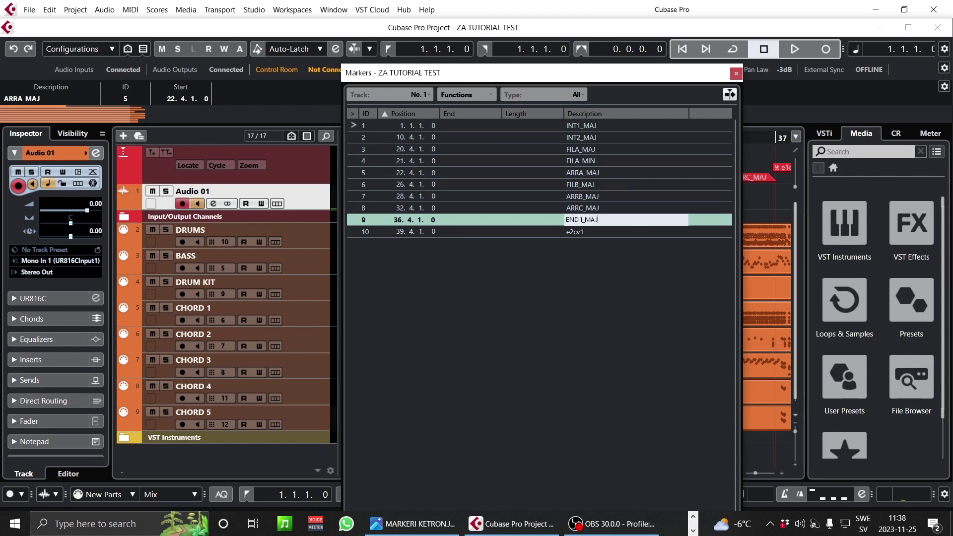
left_click_drag(599, 220, 431, 228)
key("ctrl+c")
key("Return")
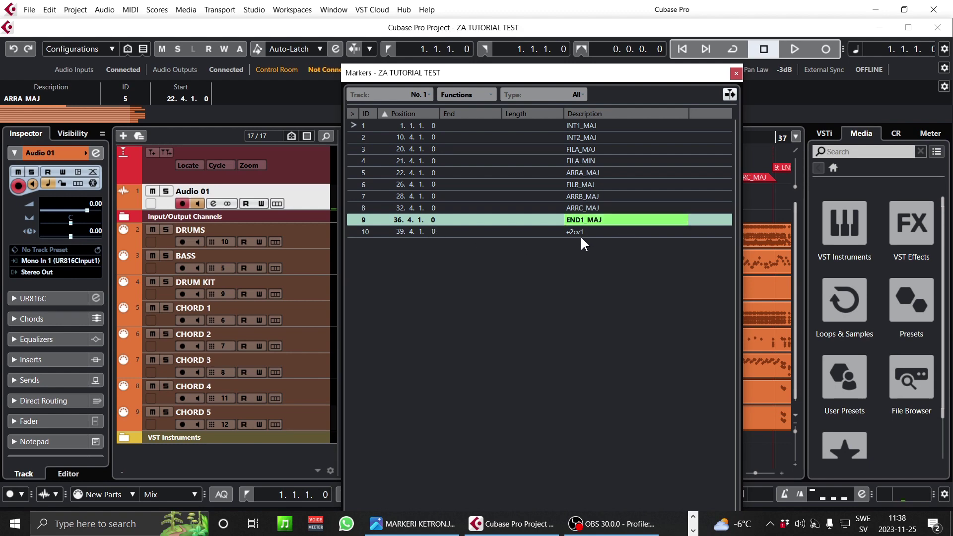
- Name marker 10 END2_MAJ by pasting END1_MAJ and changing the digit, then close the marker list
double_click(579, 232)
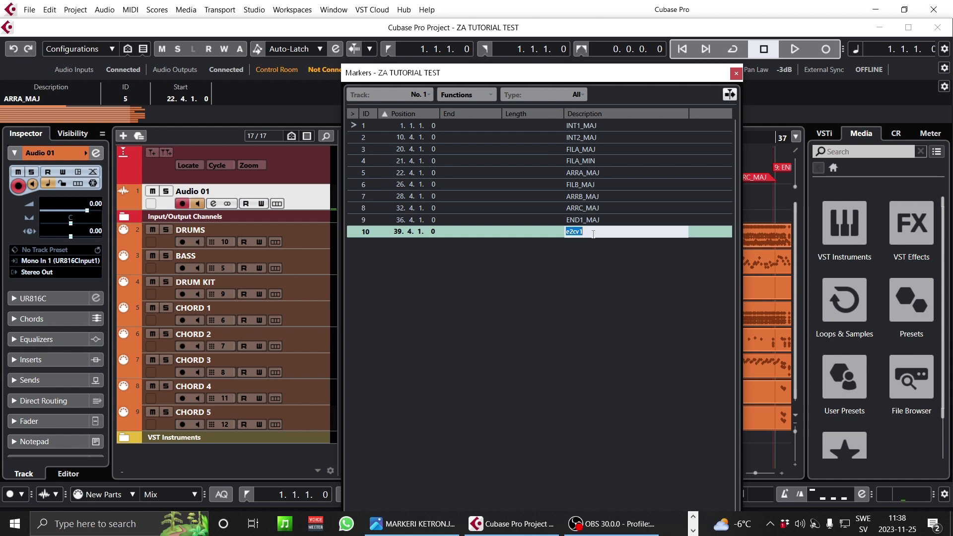
key("ctrl+v")
type("2")
key("Return")
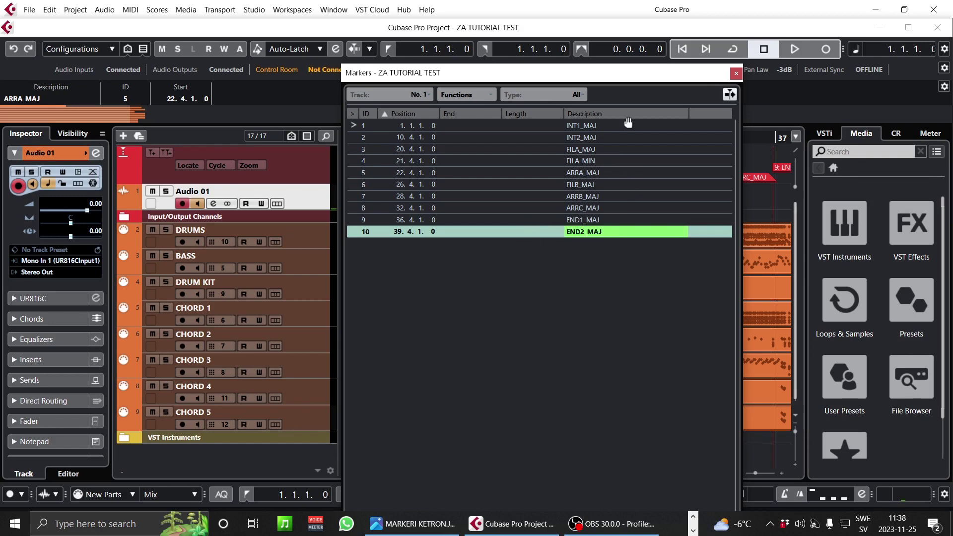
left_click(736, 73)
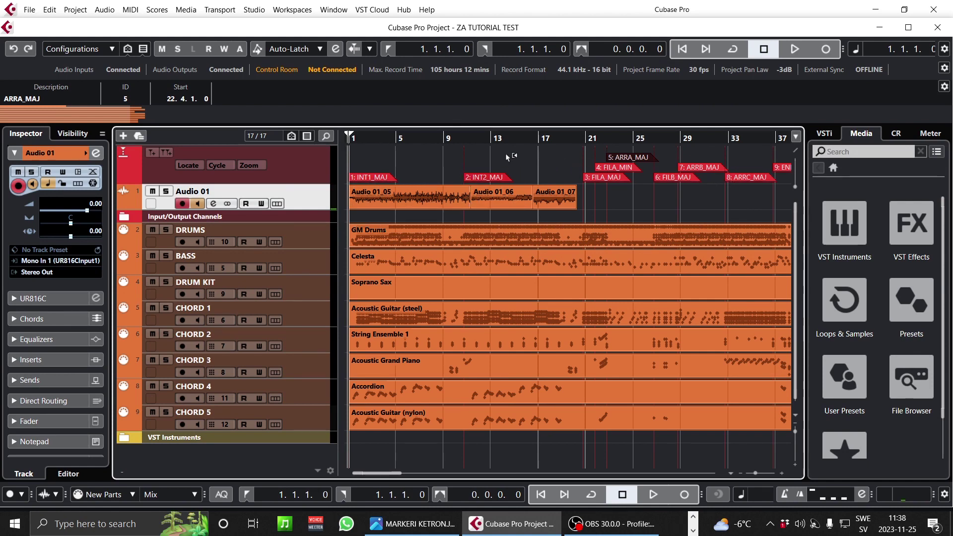
- Zoom out to the project start, put the cursor at bar 1 and view the Ketron marker reference image
left_click_drag(359, 139, 291, 159)
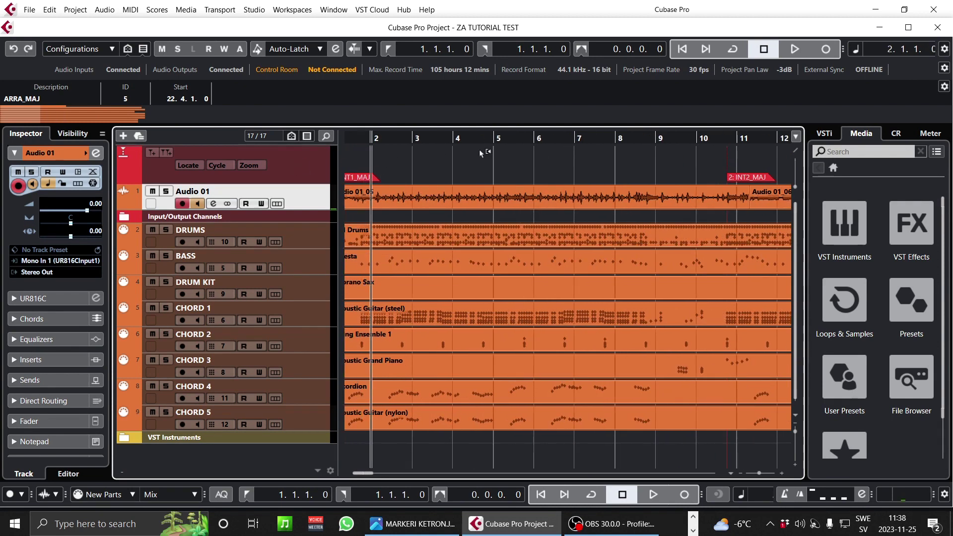
left_click_drag(369, 474, 357, 471)
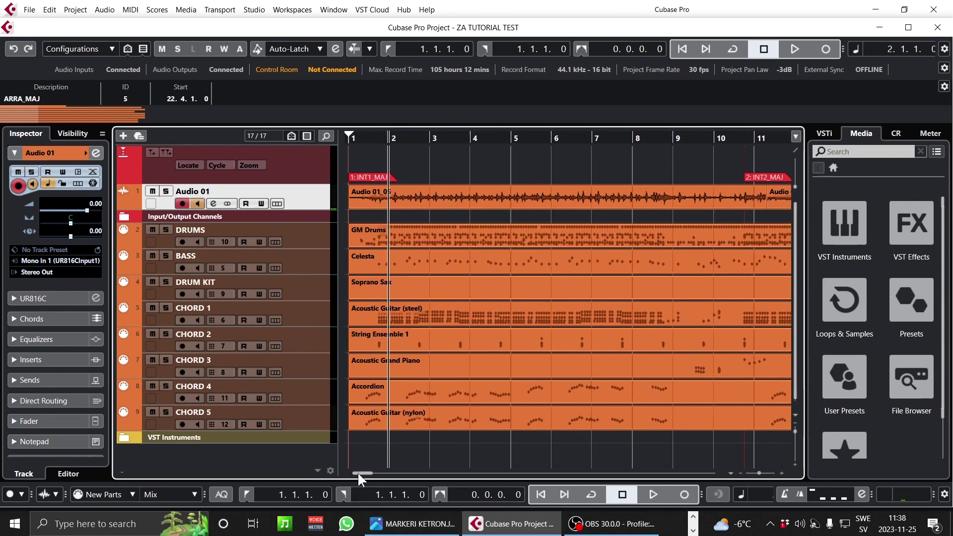
left_click(347, 135)
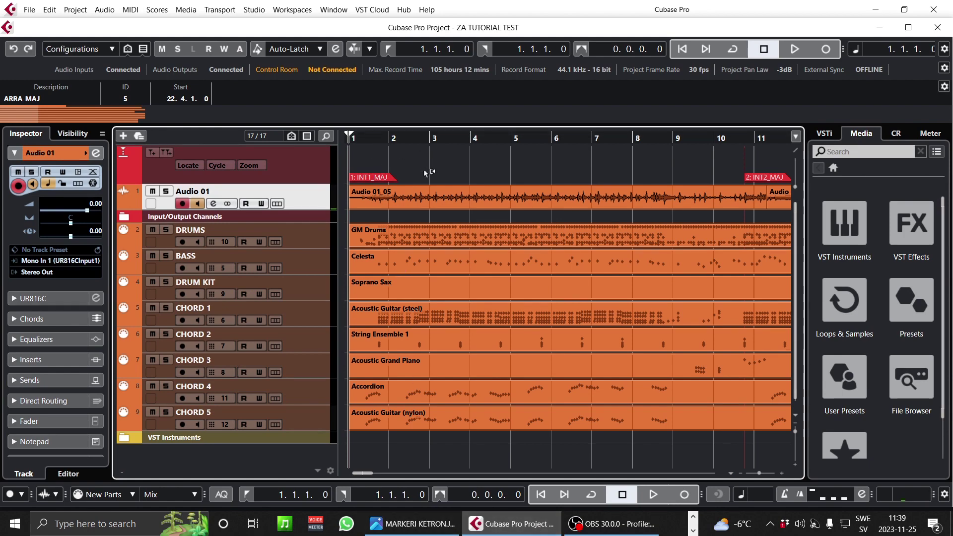
left_click(421, 525)
scroll(450, 287, "down", 2)
scroll(450, 287, "down", 3)
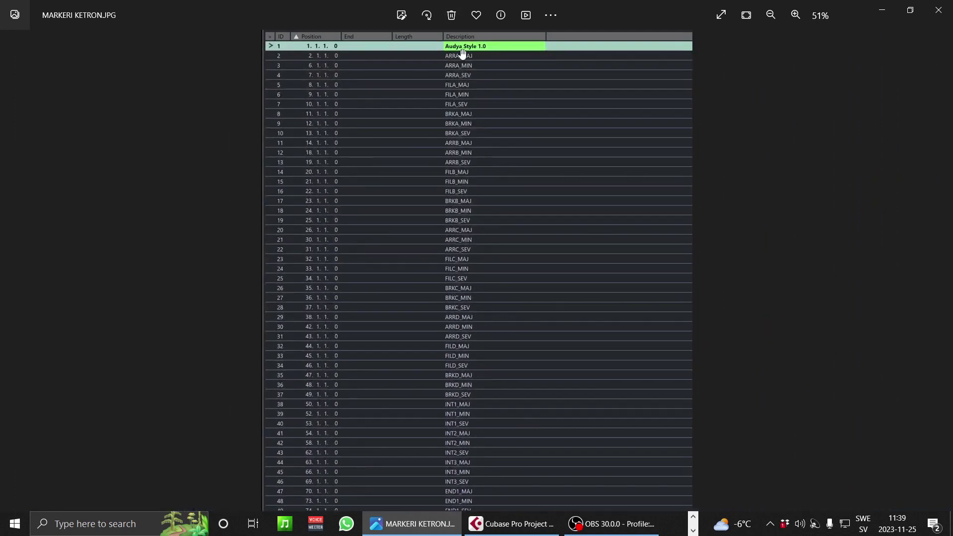
scroll(462, 53, "up", 5)
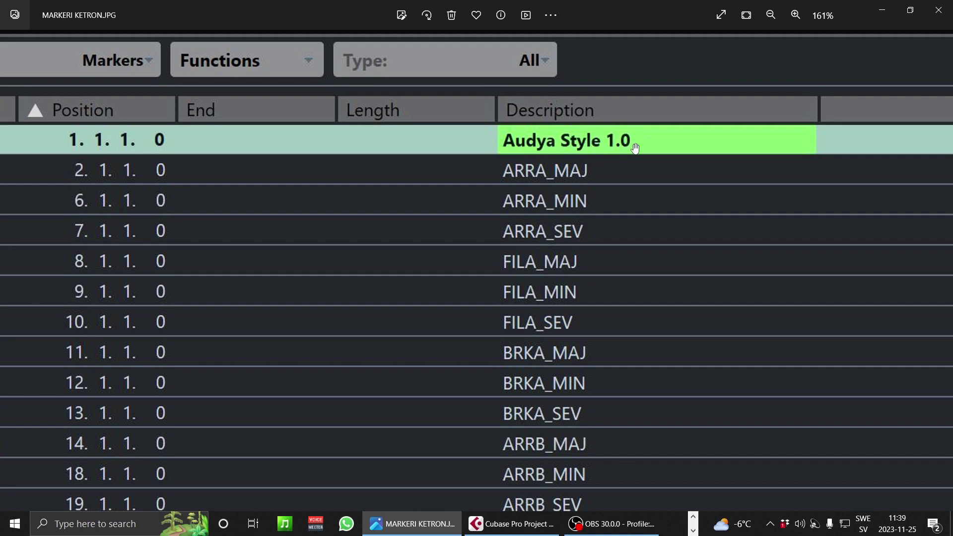
left_click(534, 524)
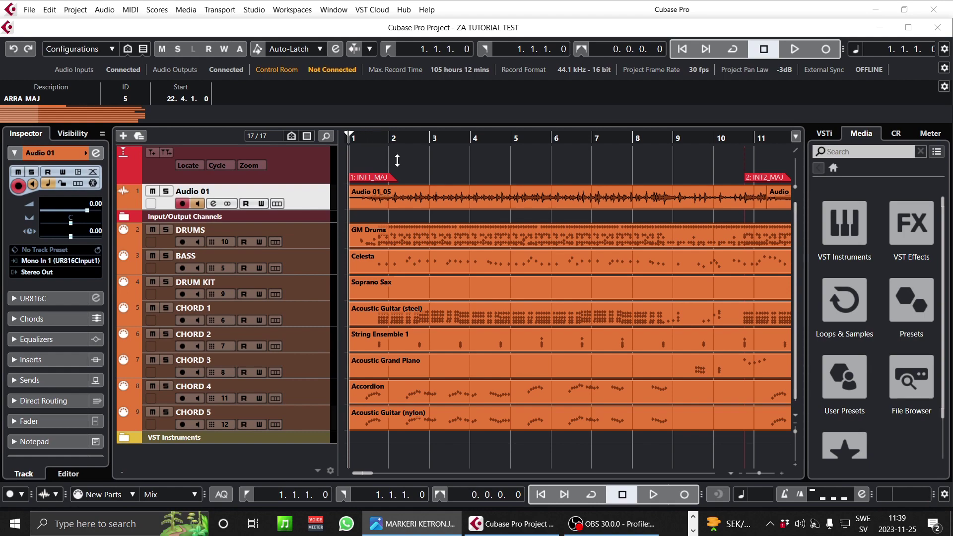
- Zoom out, select all parts and markers with Ctrl+A, then zoom in on bars 1–5
mouse_move(366, 140)
left_mouse_down()
mouse_move(340, 141)
mouse_move(329, 119)
left_mouse_up()
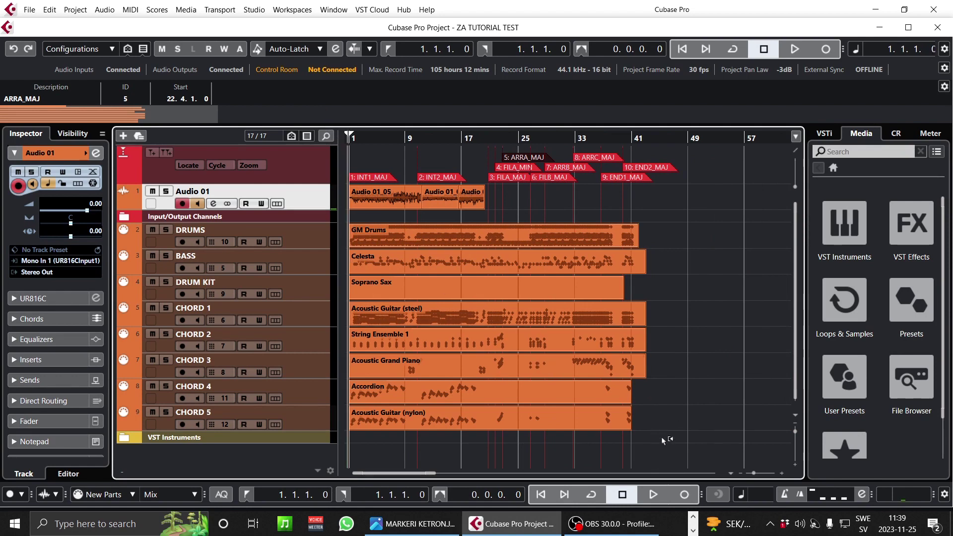
left_click(574, 416)
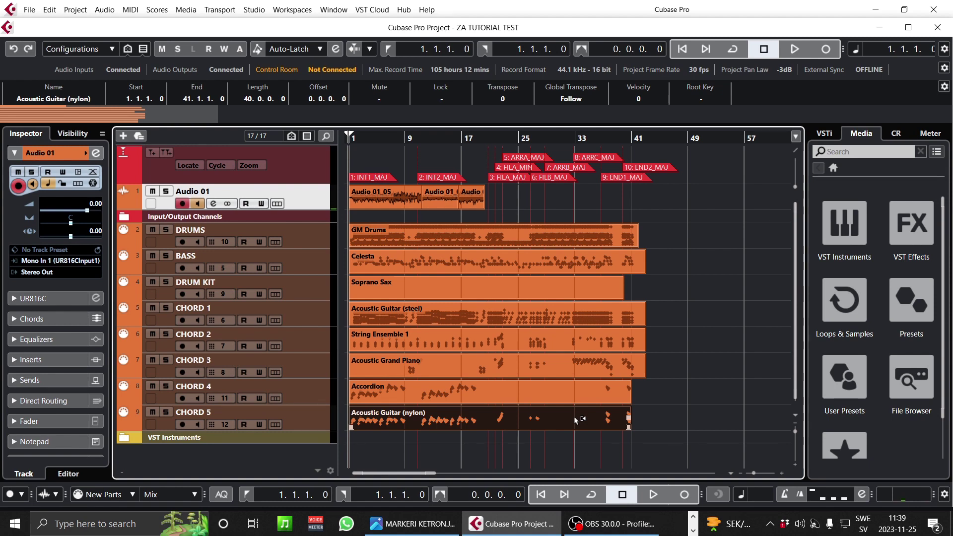
key("ctrl+a")
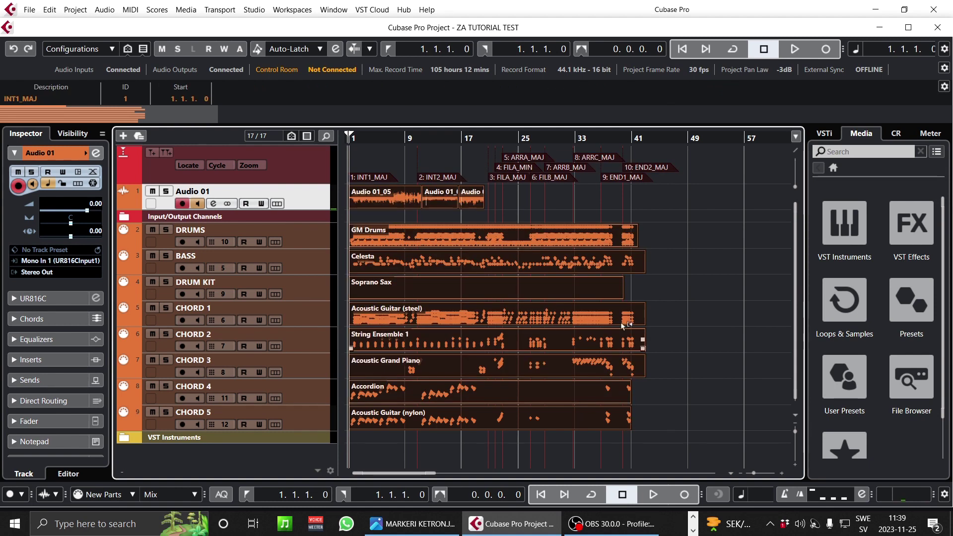
left_click_drag(361, 138, 299, 189)
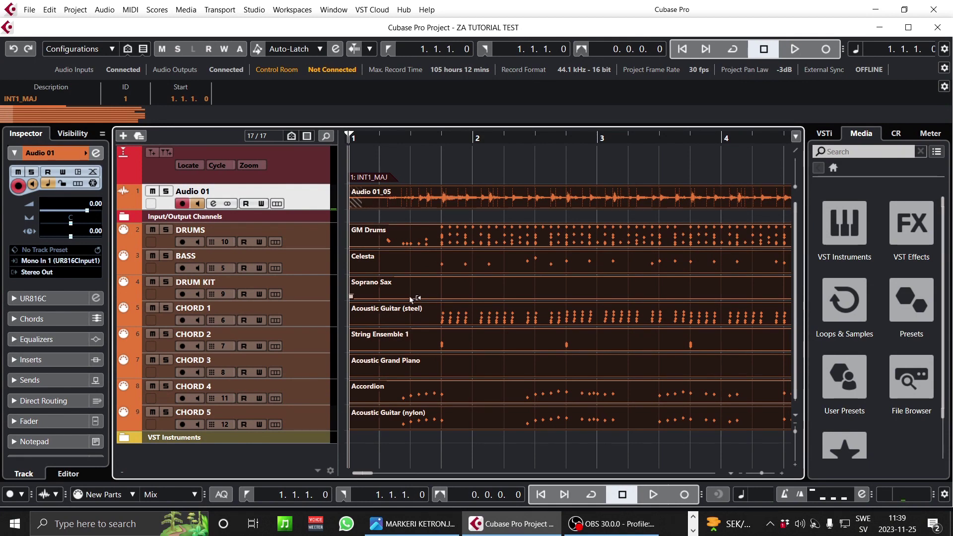
- Shift all selected parts and markers one bar later to bar 2, then return the cursor to bar 1
left_click_drag(360, 199, 472, 203)
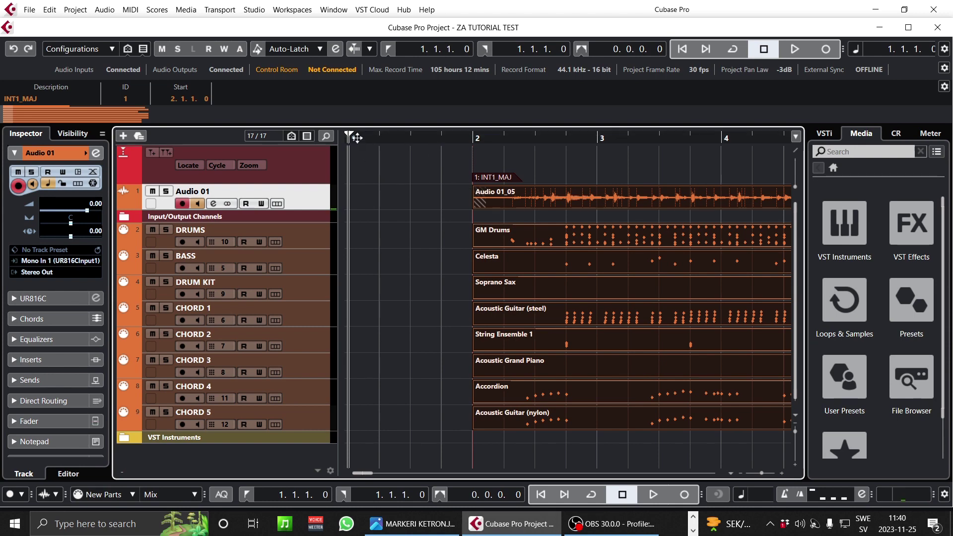
left_click(442, 141)
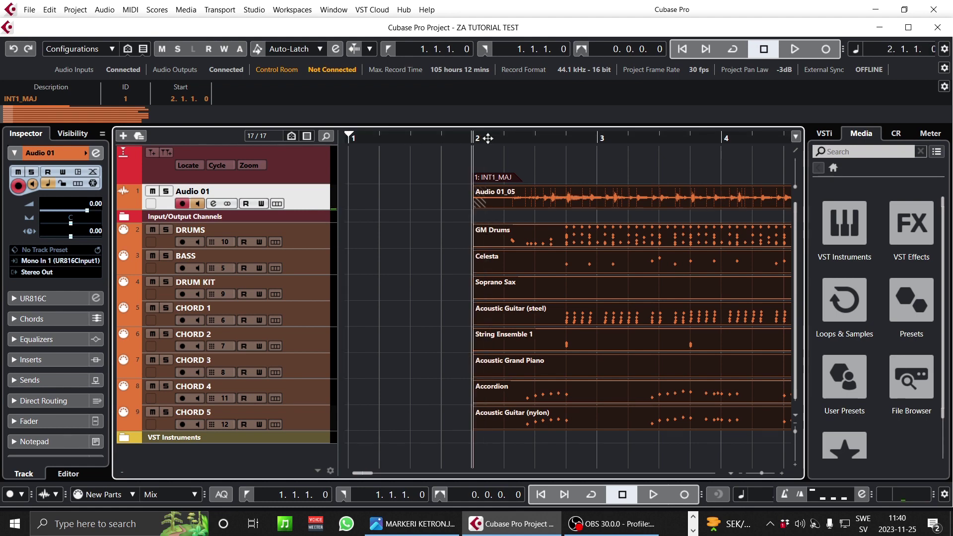
left_click(577, 138)
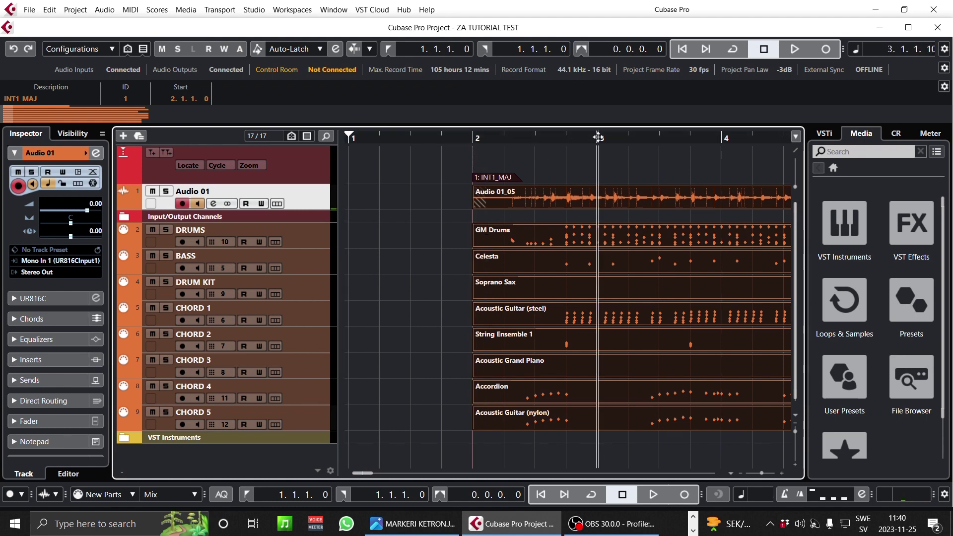
left_click(473, 138)
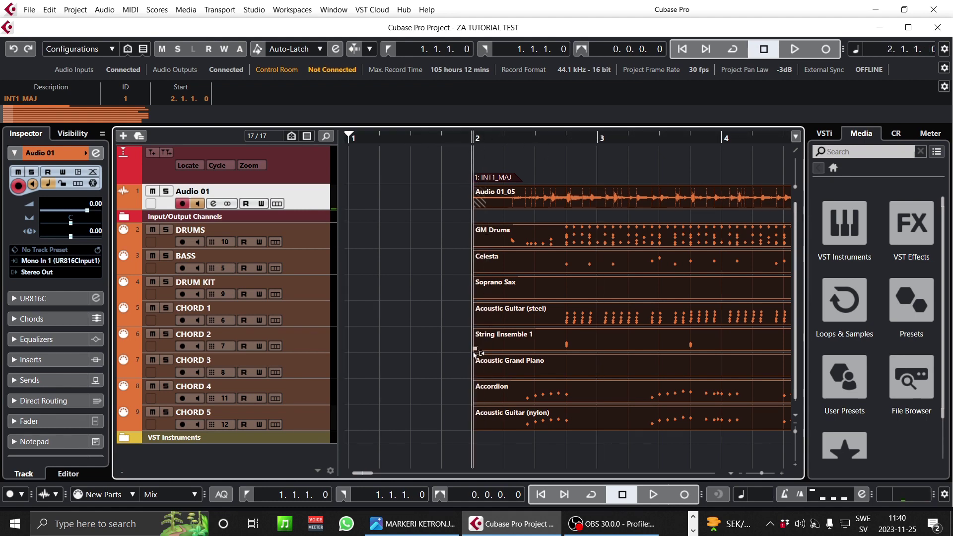
left_click(357, 138)
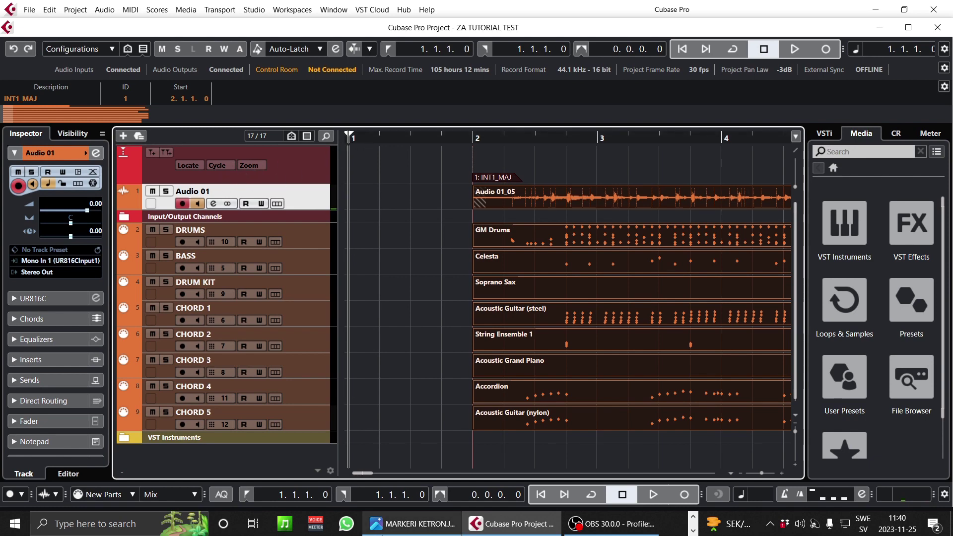
- Add a new marker 11 at bar 1
mouse_move(401, 527)
mouse_move(412, 469)
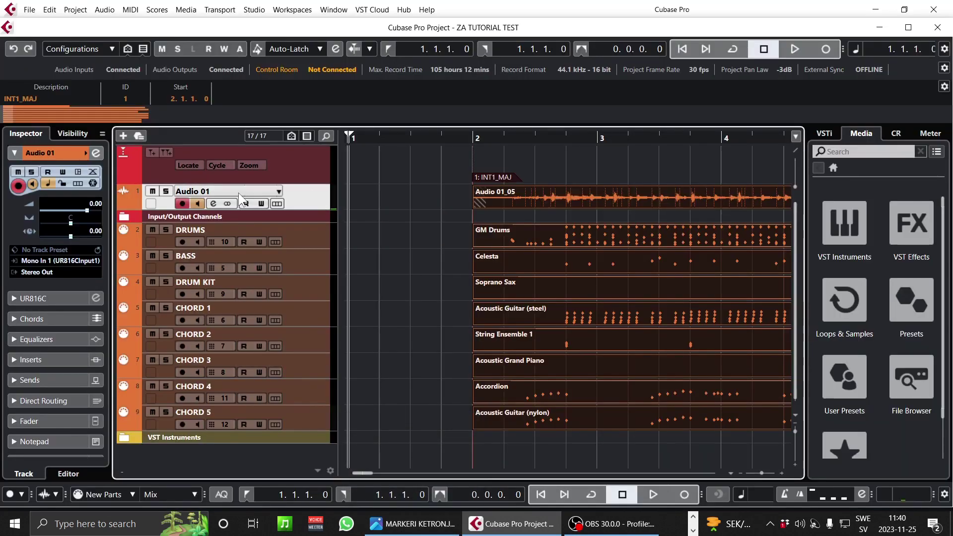
left_click(150, 151)
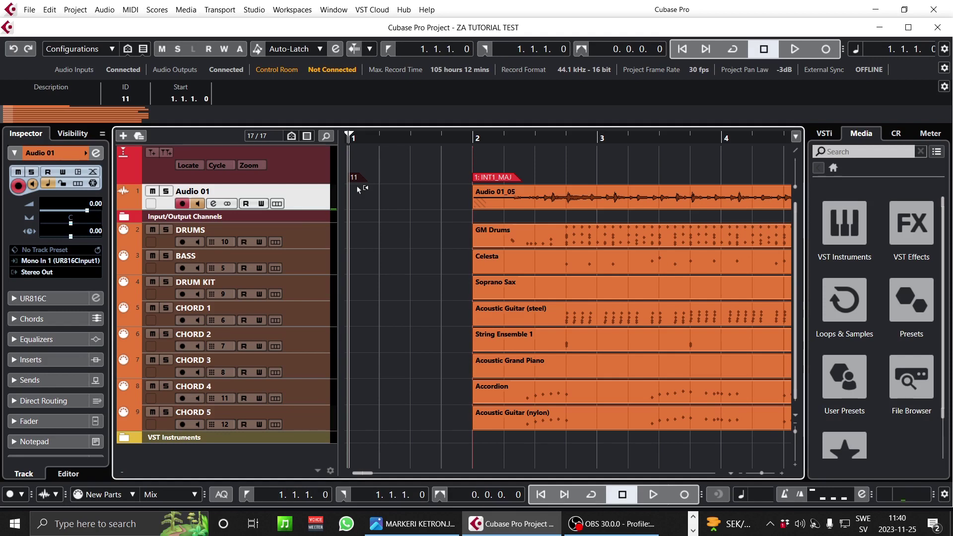
- In the Ctrl+M marker list, describe marker 11 as 'Audya Style 1.0' and close the list
key("ctrl+m")
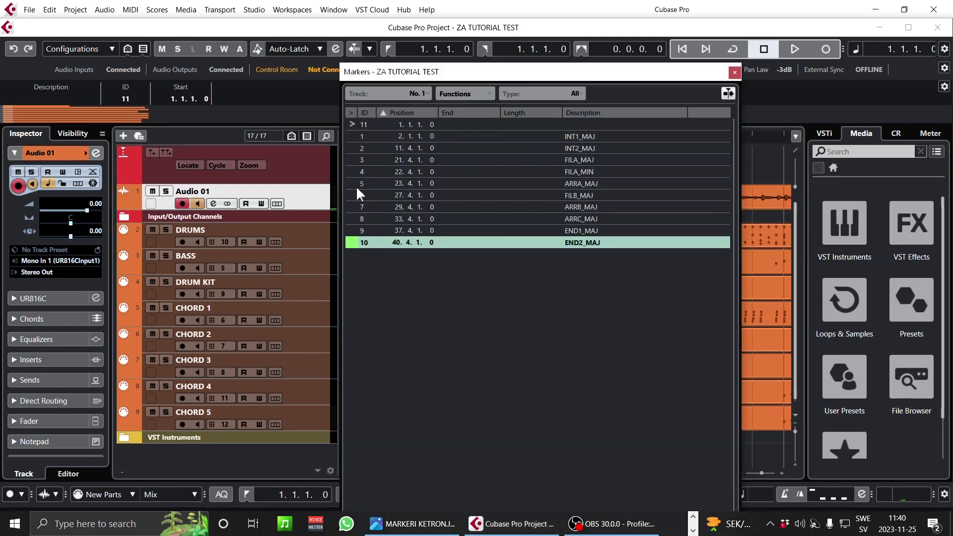
left_click(428, 125)
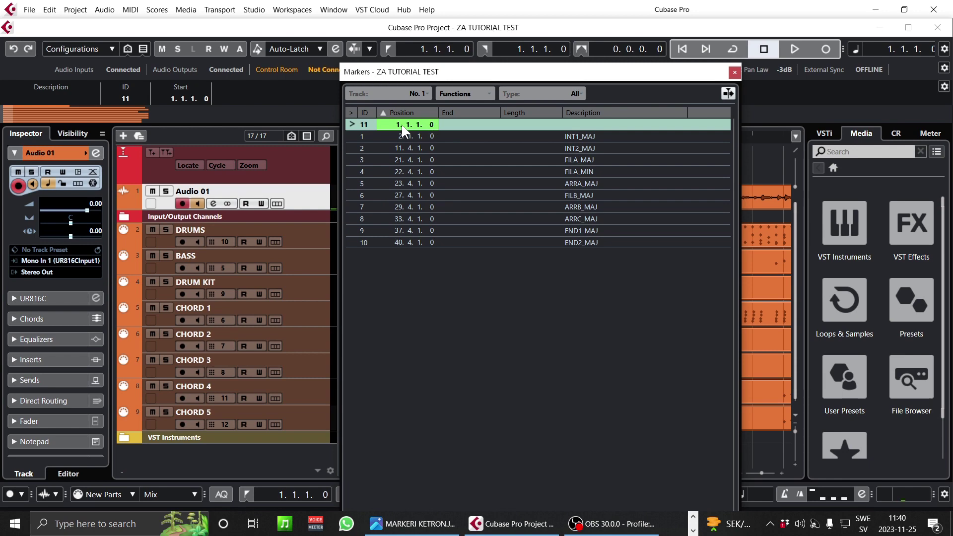
double_click(577, 126)
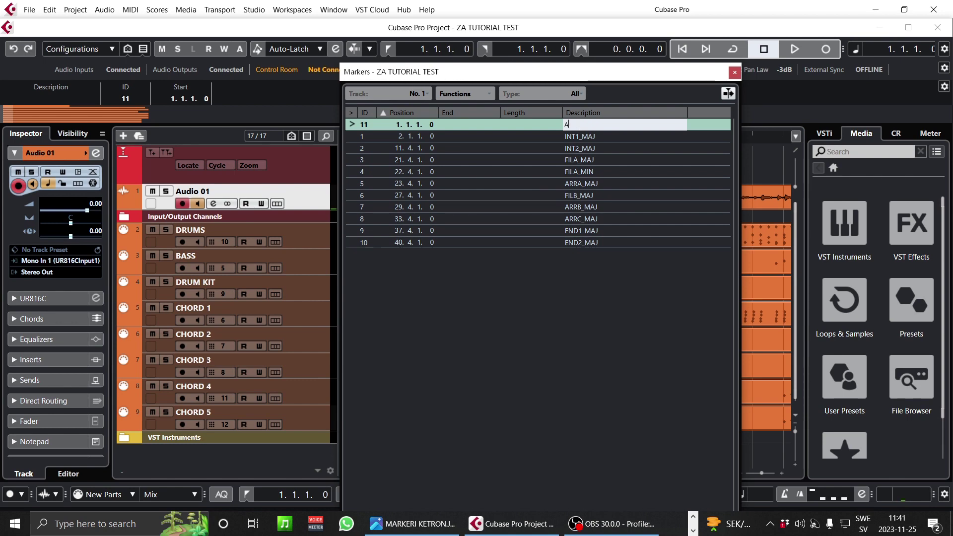
type("Audya Style 1.0")
key("Return")
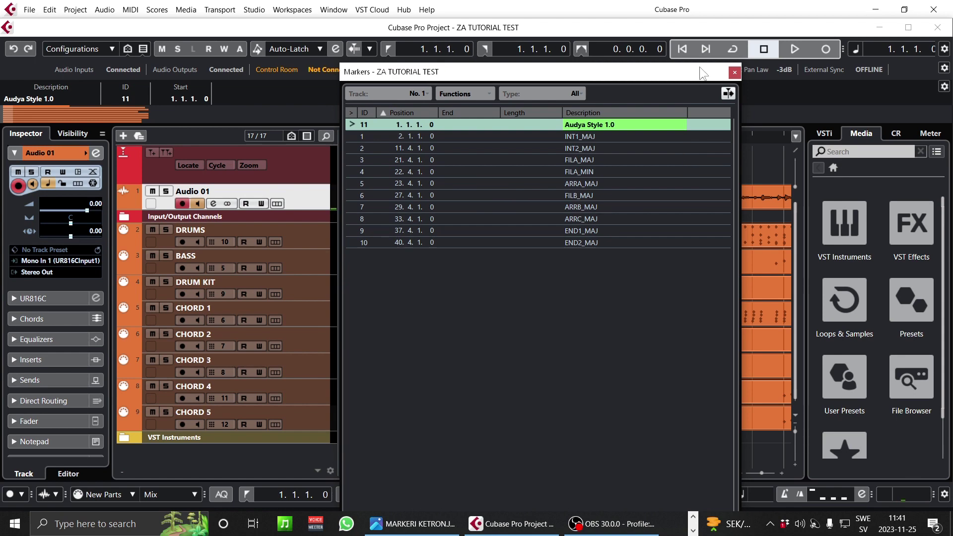
left_click(735, 73)
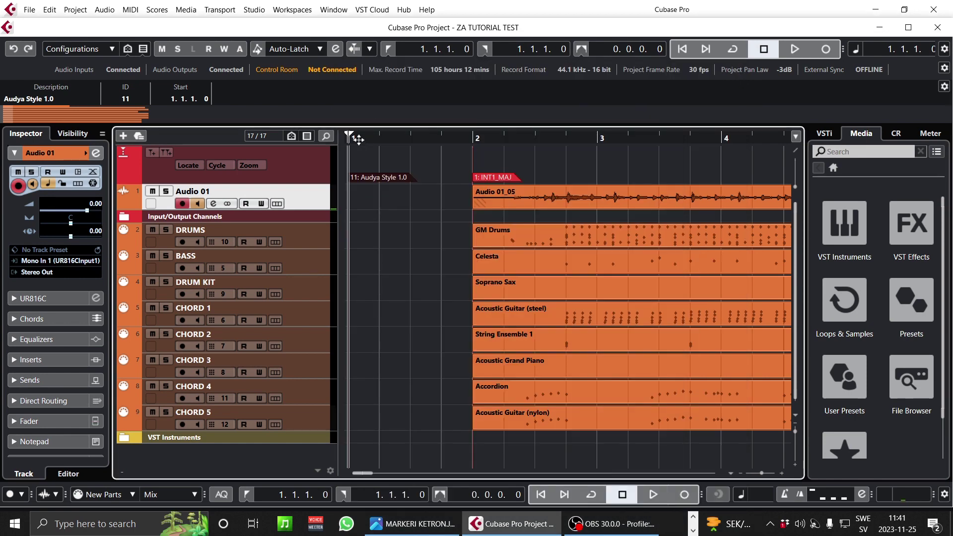
- Draw the locator range from bar 1 and extend it to the song's end at bar 44
left_click_drag(341, 137, 284, 89)
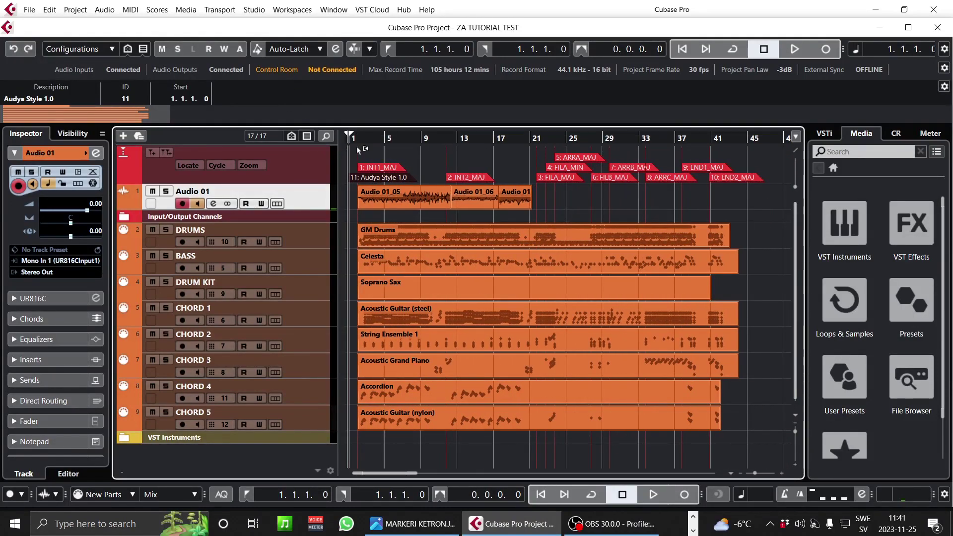
left_click_drag(350, 136, 306, 167)
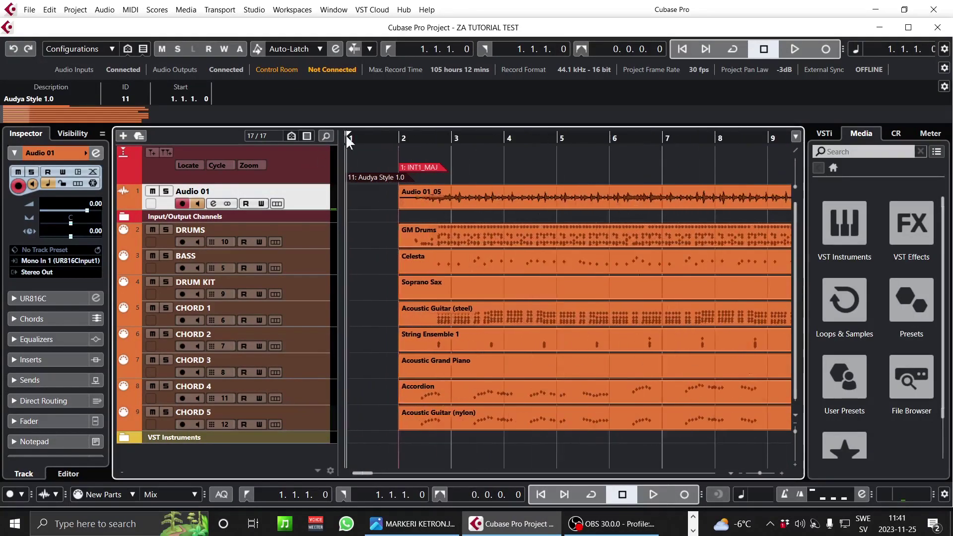
left_click_drag(373, 132, 716, 144)
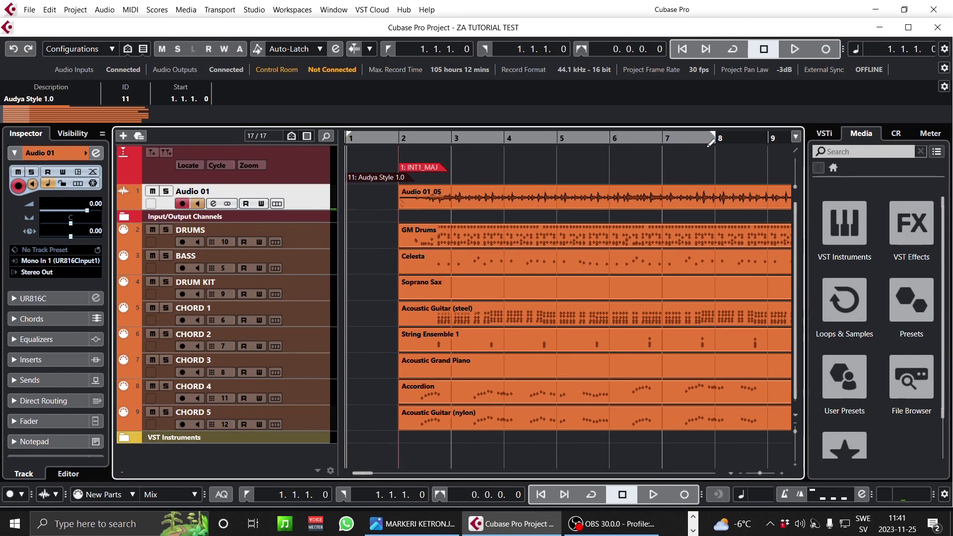
left_click_drag(327, 135, 307, 103)
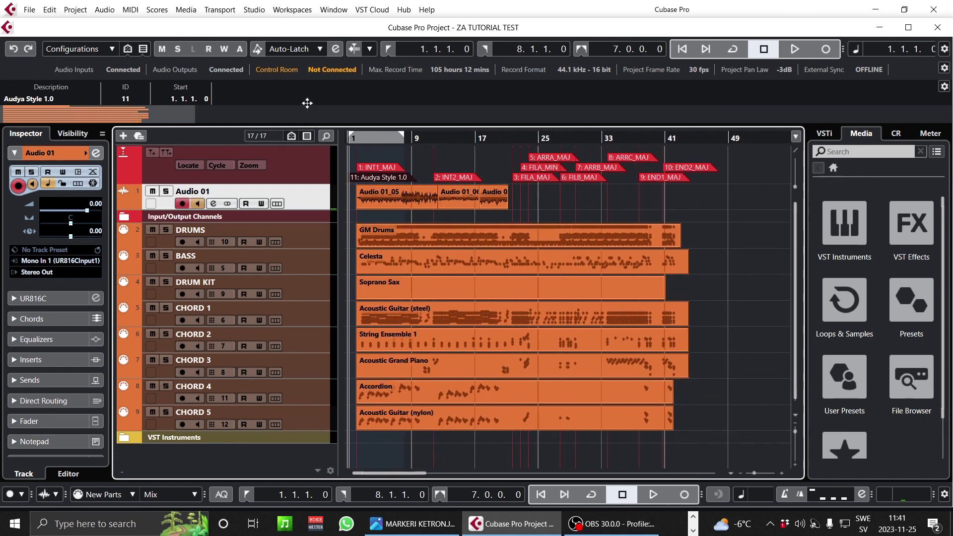
left_click_drag(403, 139, 687, 148)
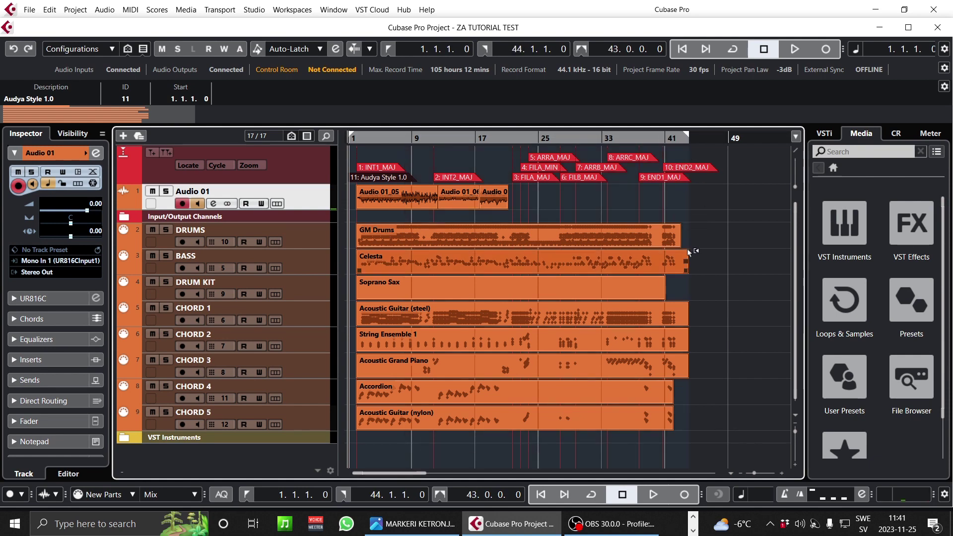
- Check the song end near bar 41, move the cursor past it and switch Cycle on
left_click_drag(668, 139, 354, 138)
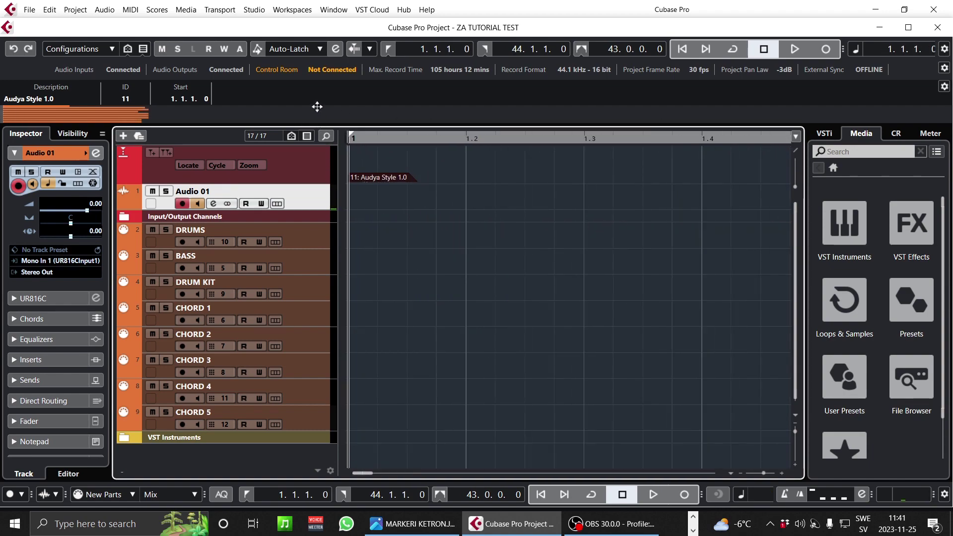
left_click_drag(317, 107, 314, 33)
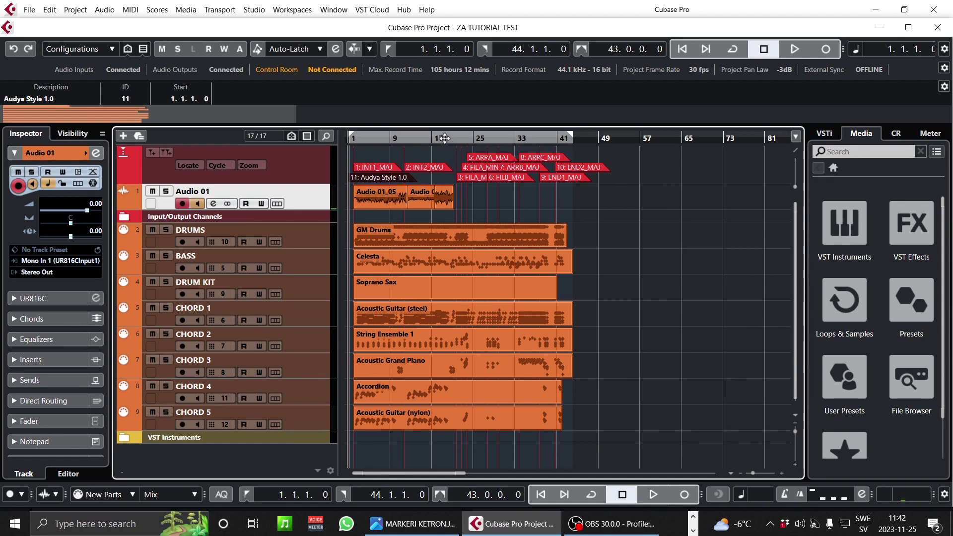
left_click(620, 141)
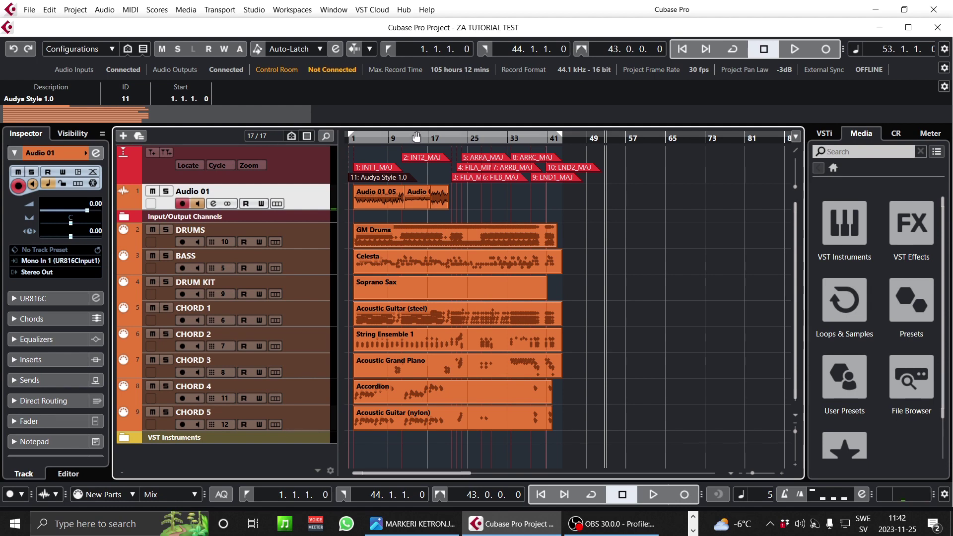
left_click(416, 137)
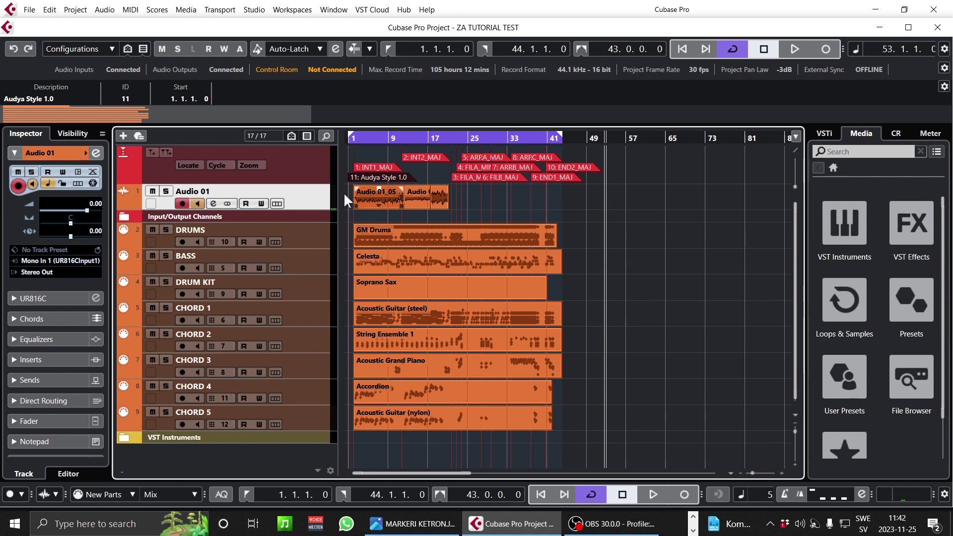
left_click(31, 11)
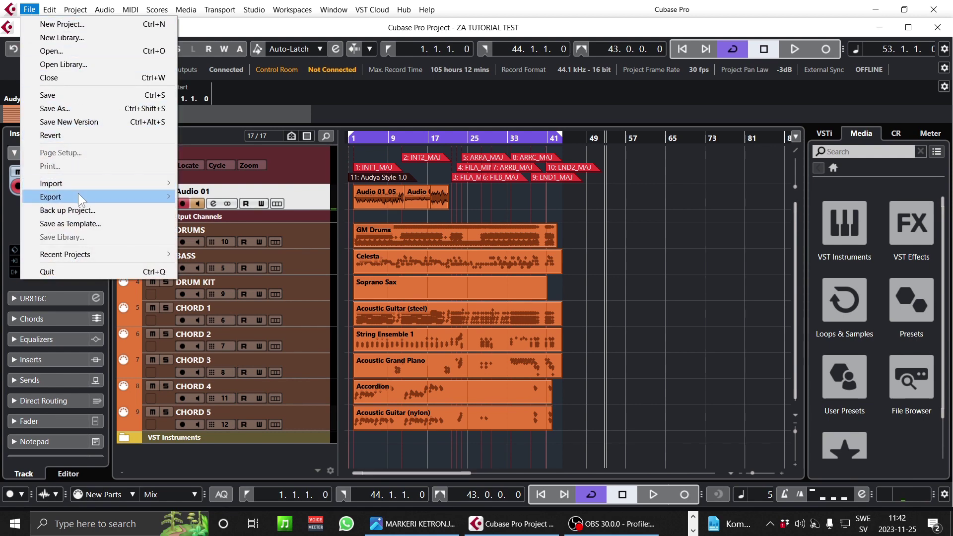
mouse_move(112, 197)
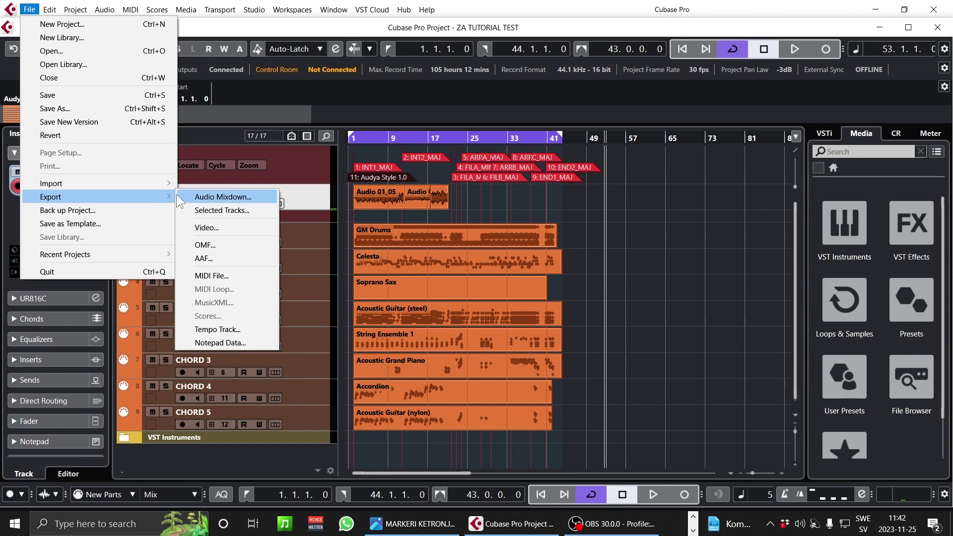
left_click(218, 275)
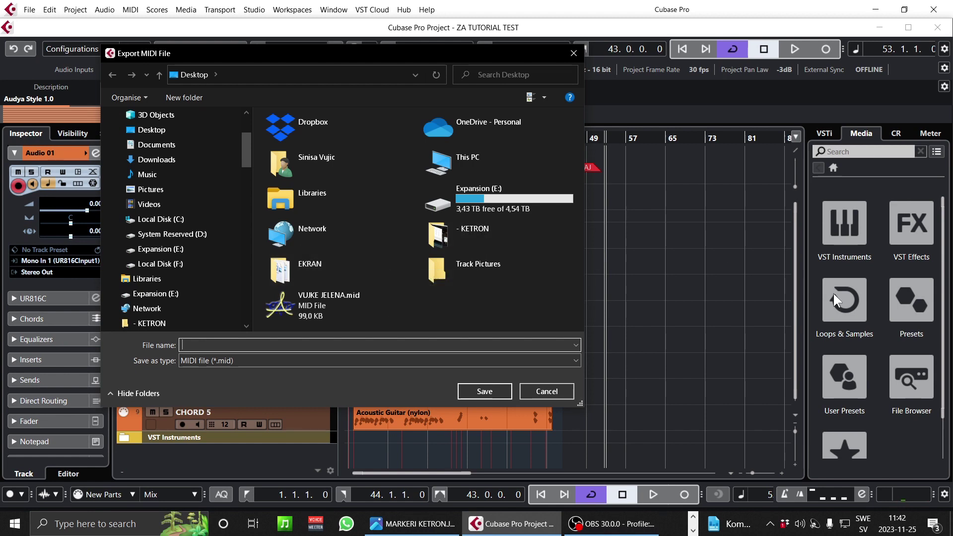
left_click(924, 433)
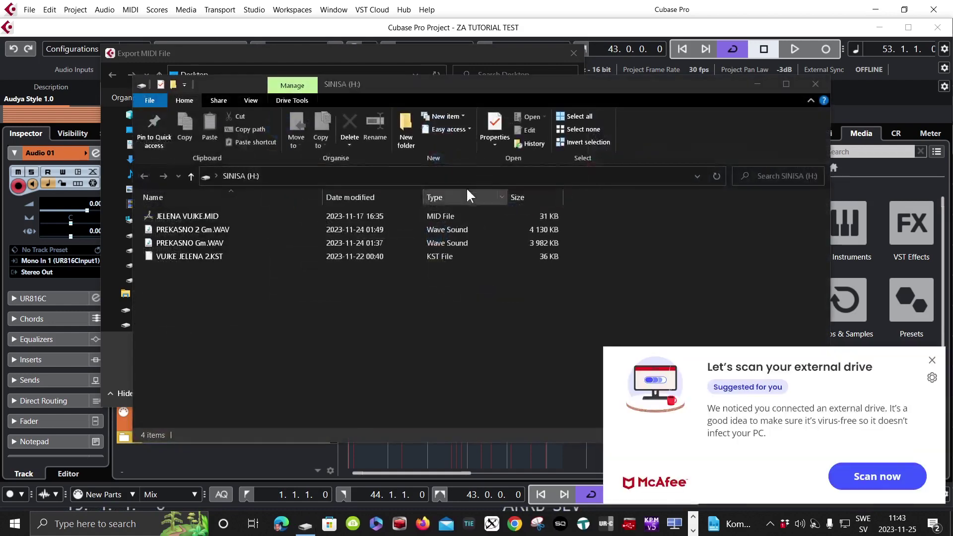
left_click(810, 83)
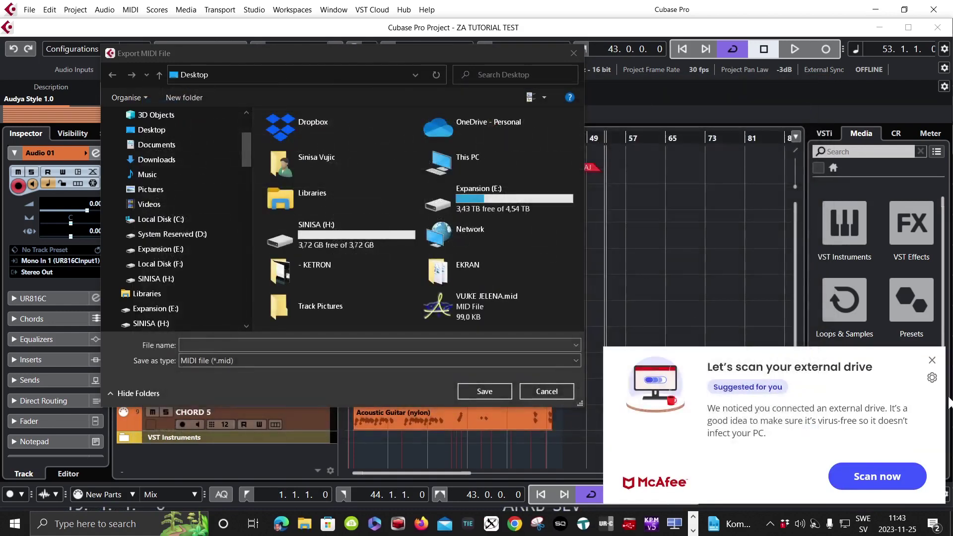
left_click(931, 361)
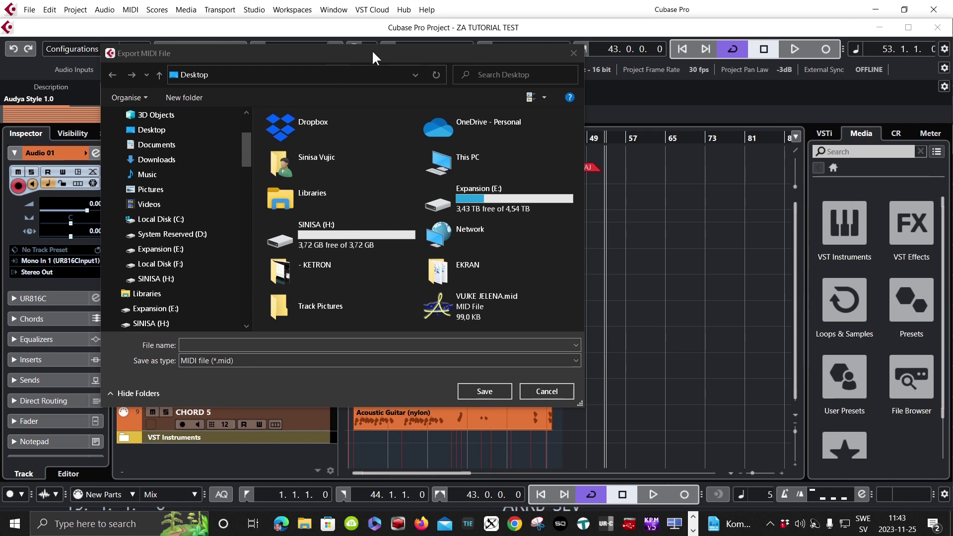
left_click_drag(497, 54, 511, 63)
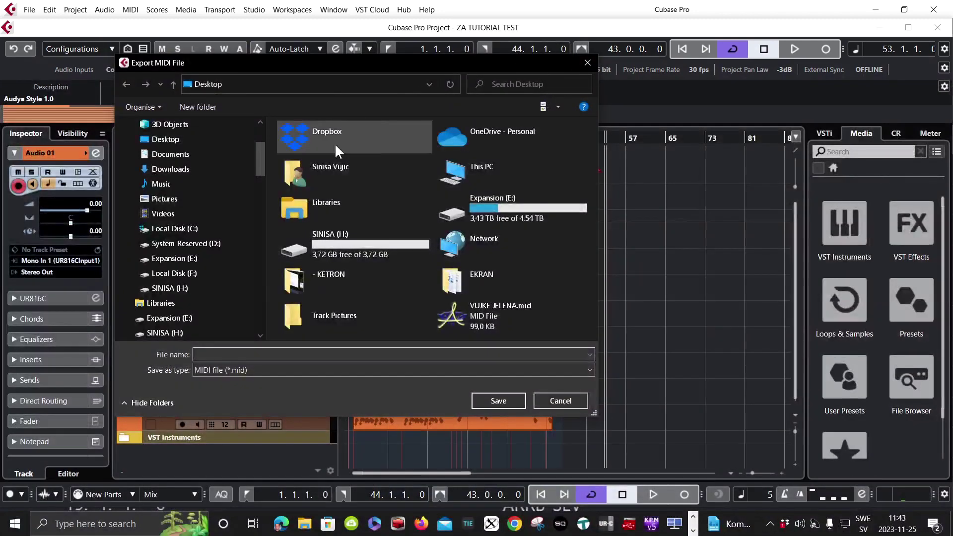
left_click(587, 62)
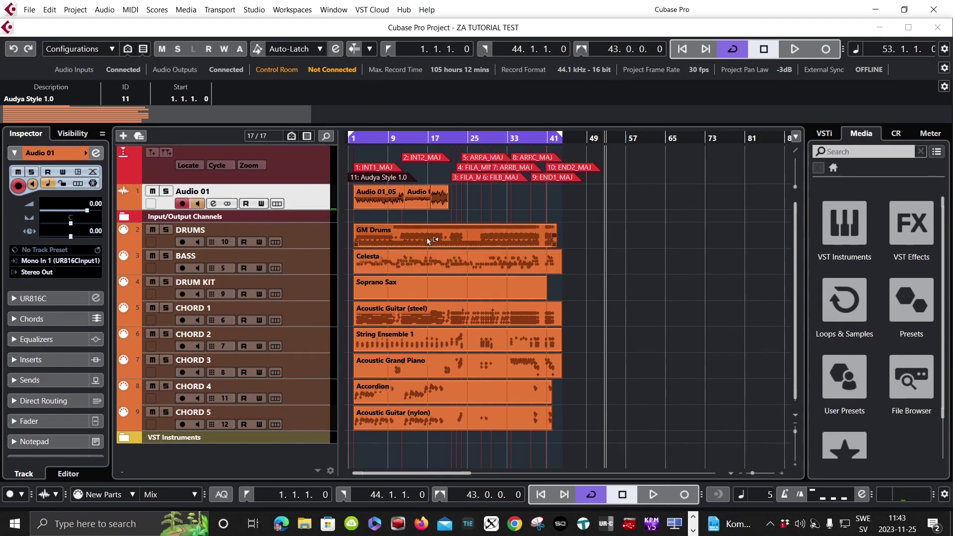
- Start the MIDI file export and choose the SINISA (H:) drive as the destination
left_click(30, 10)
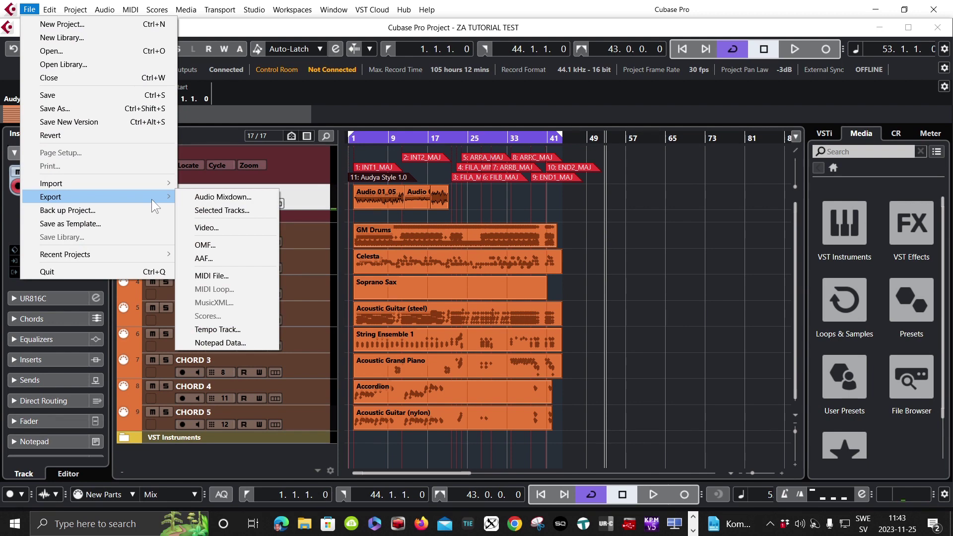
left_click(228, 275)
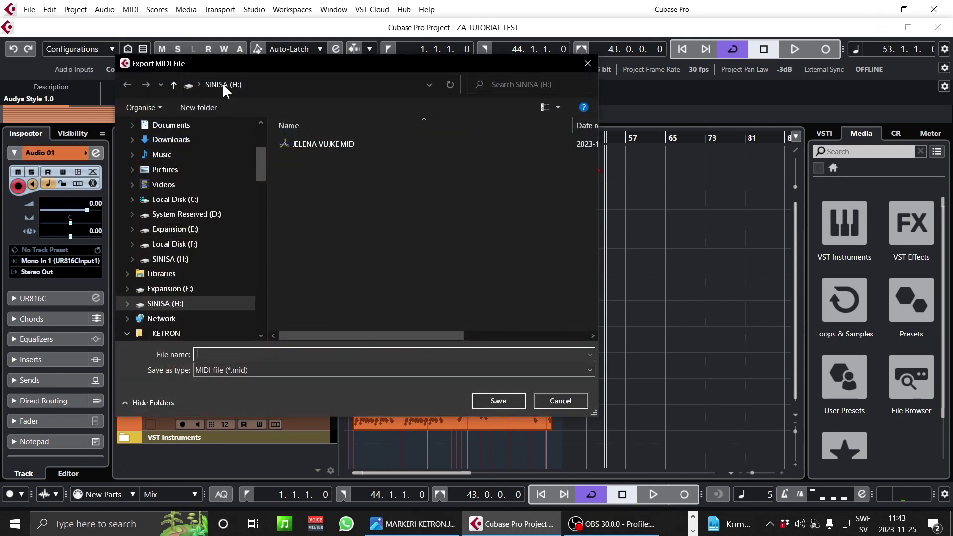
left_click(174, 214)
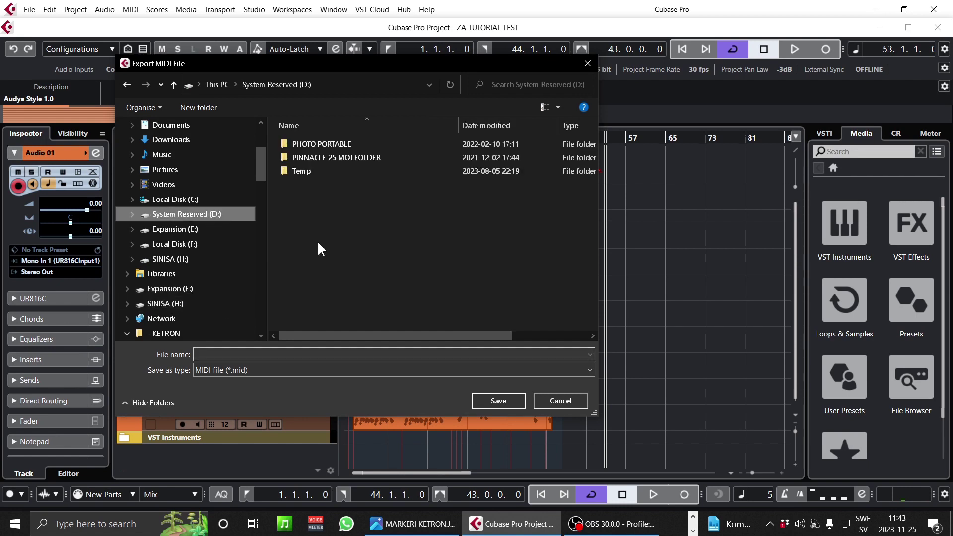
left_click(191, 303)
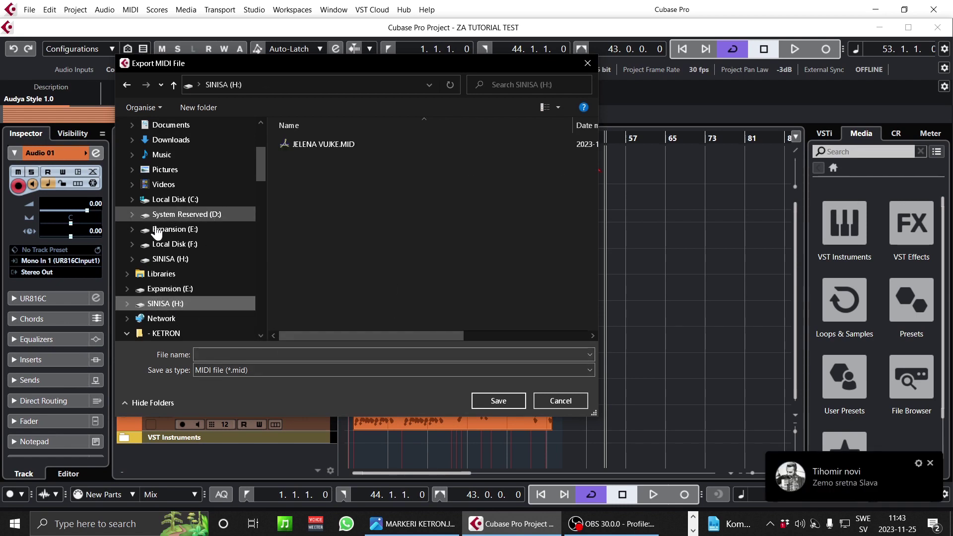
left_click(182, 215)
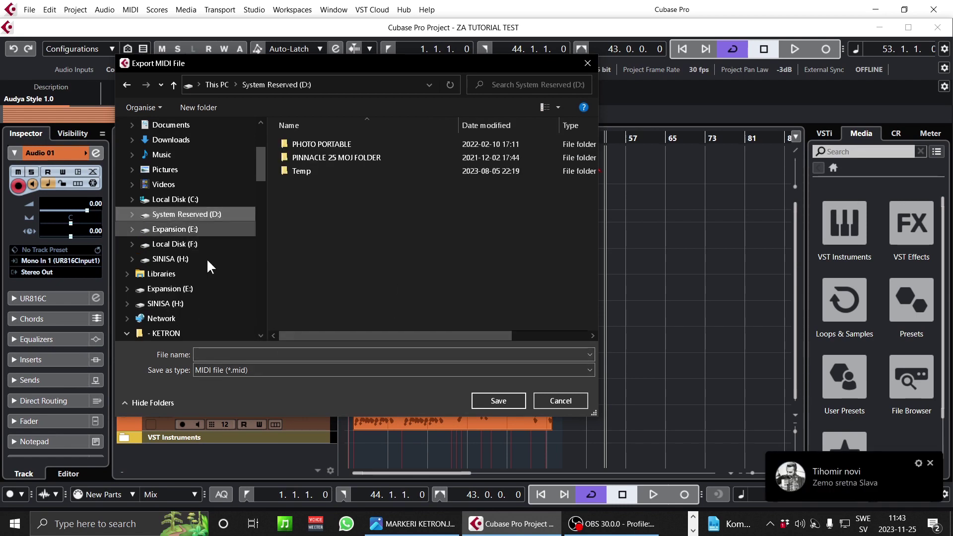
left_click(168, 304)
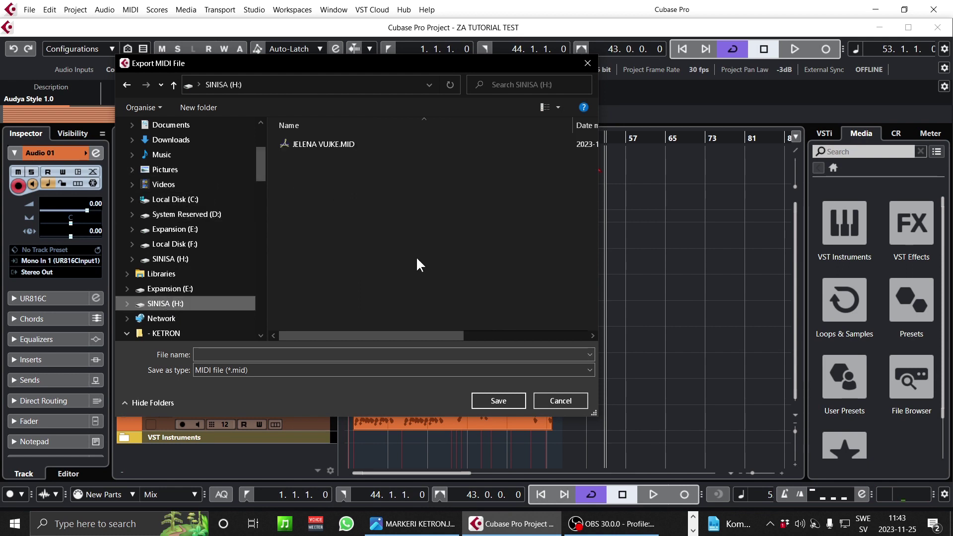
- Save the export as JELENA TUTORIAL, accepting the Type 0 options with markers
left_click(268, 356)
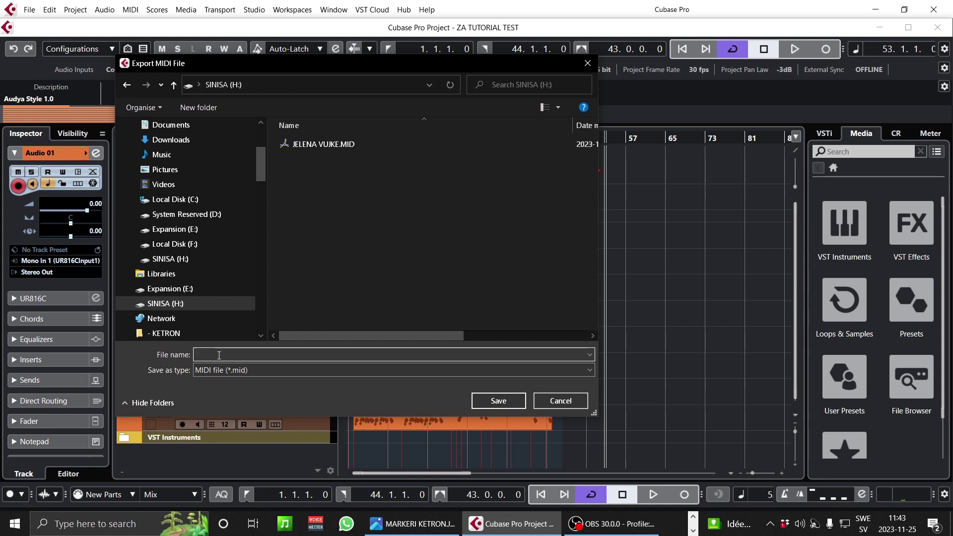
type("J")
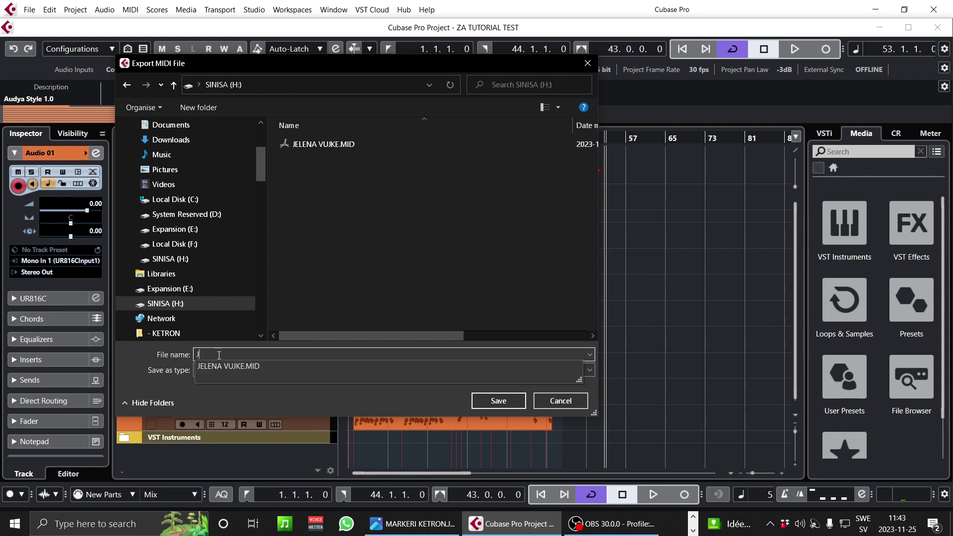
type("ELENA TUTORIAL")
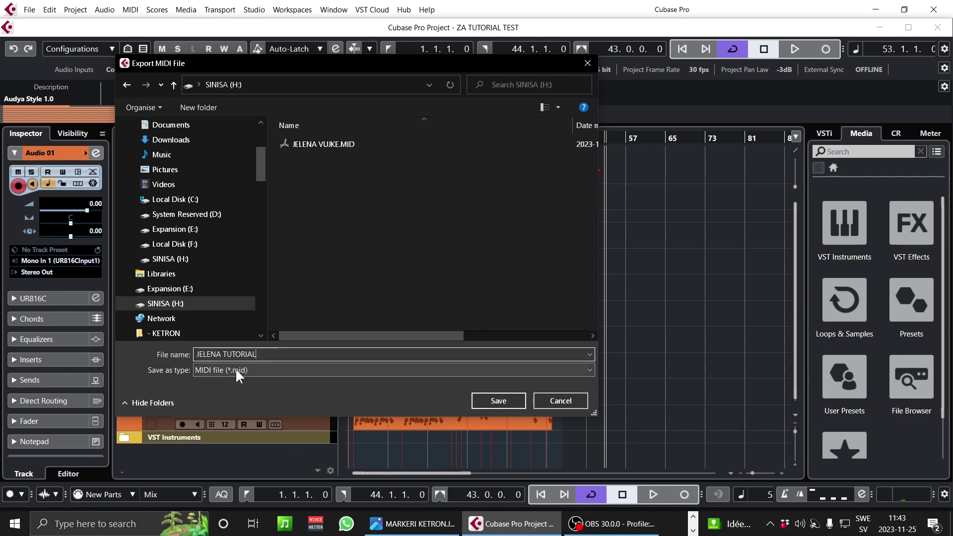
left_click(506, 402)
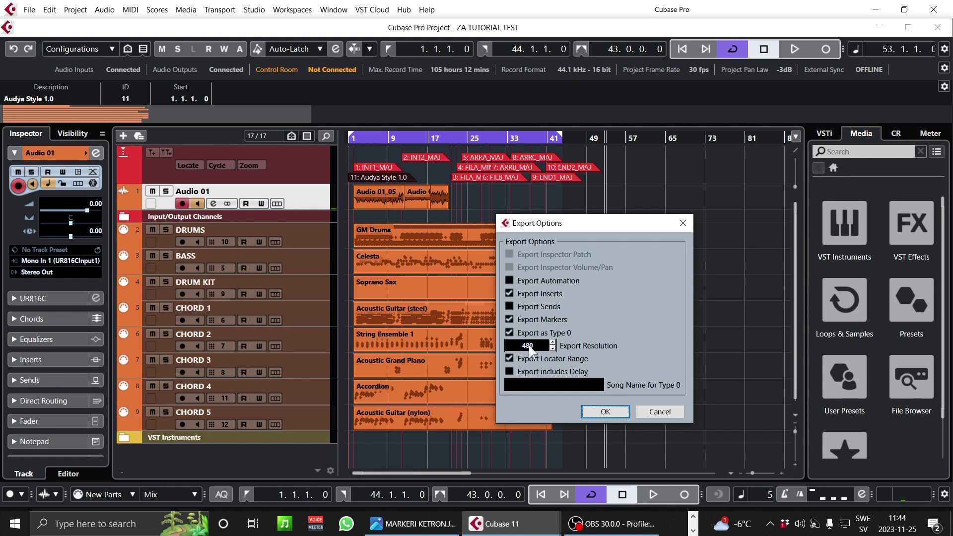
left_click(606, 413)
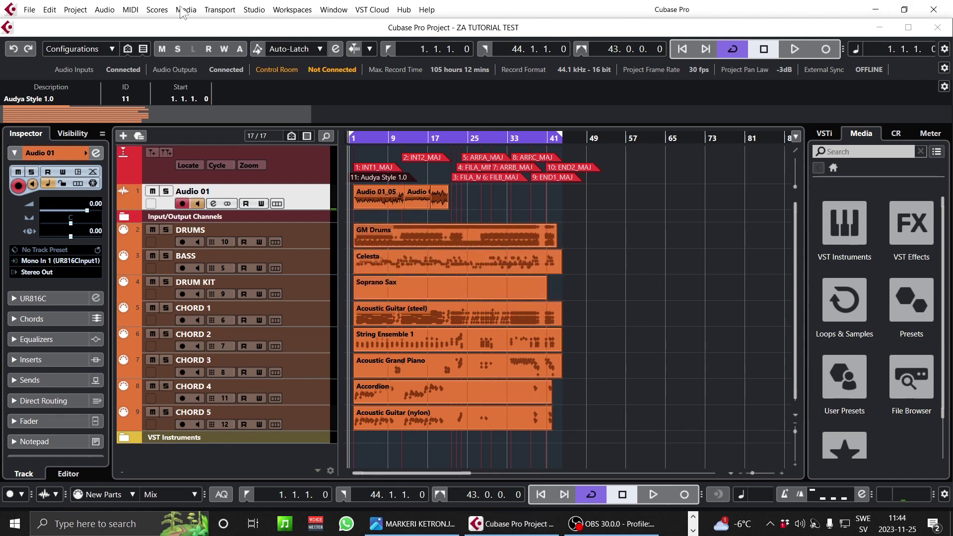
- Save the project as 2222.cpr on the SINISA (H:) drive, then close the project
left_click(28, 11)
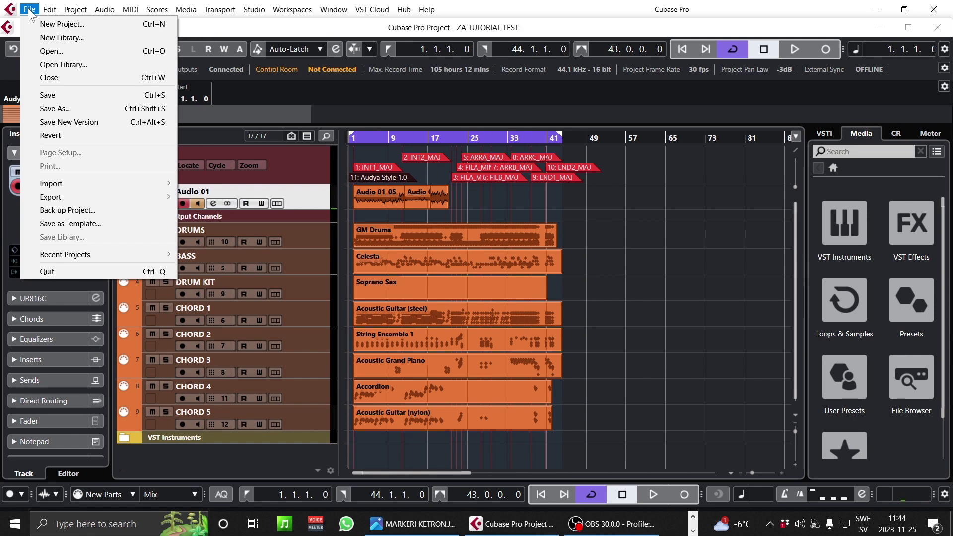
left_click(74, 109)
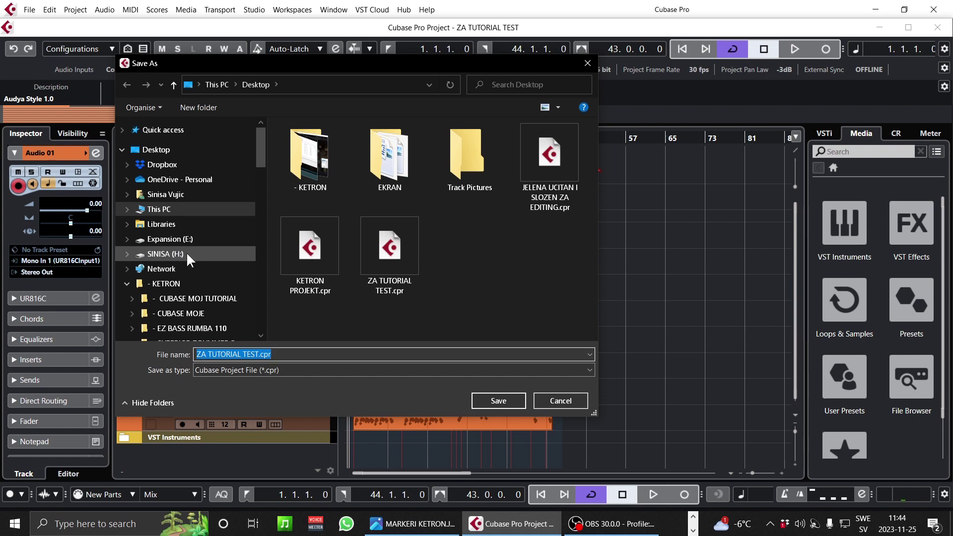
left_click(170, 258)
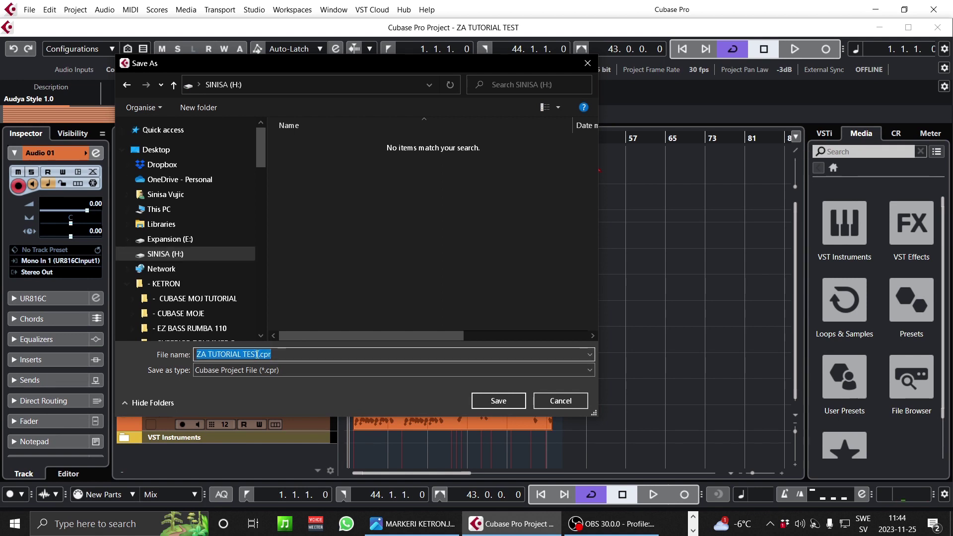
left_click_drag(257, 353, 137, 342)
type("2222")
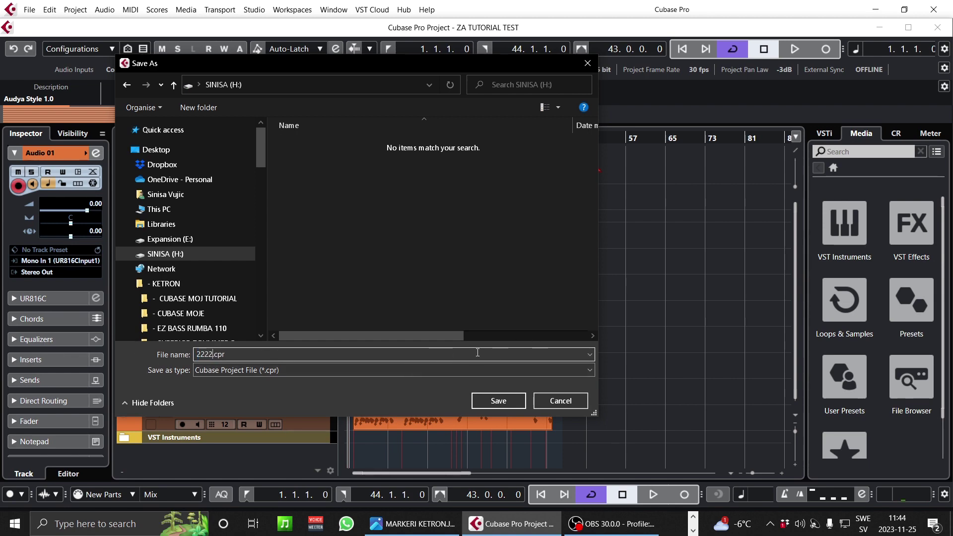
left_click(503, 400)
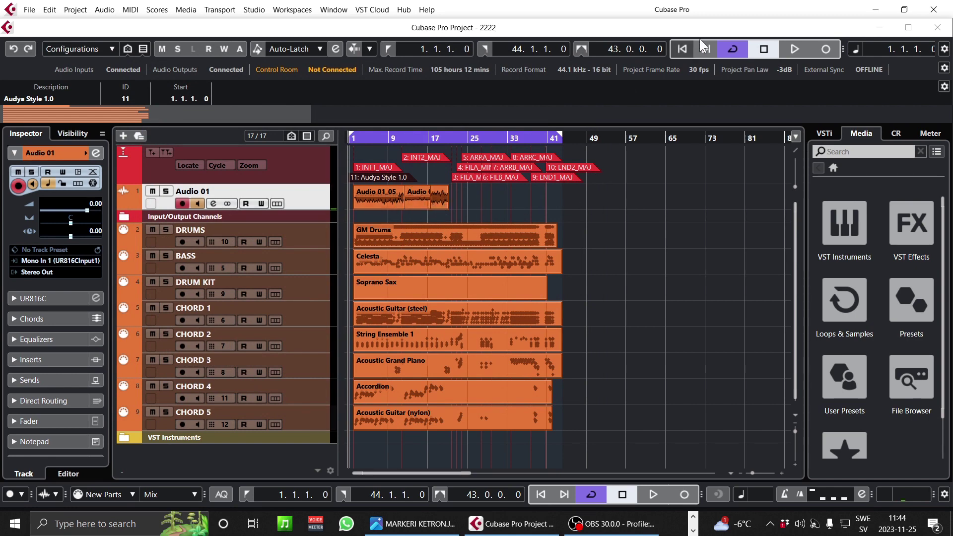
left_click(932, 10)
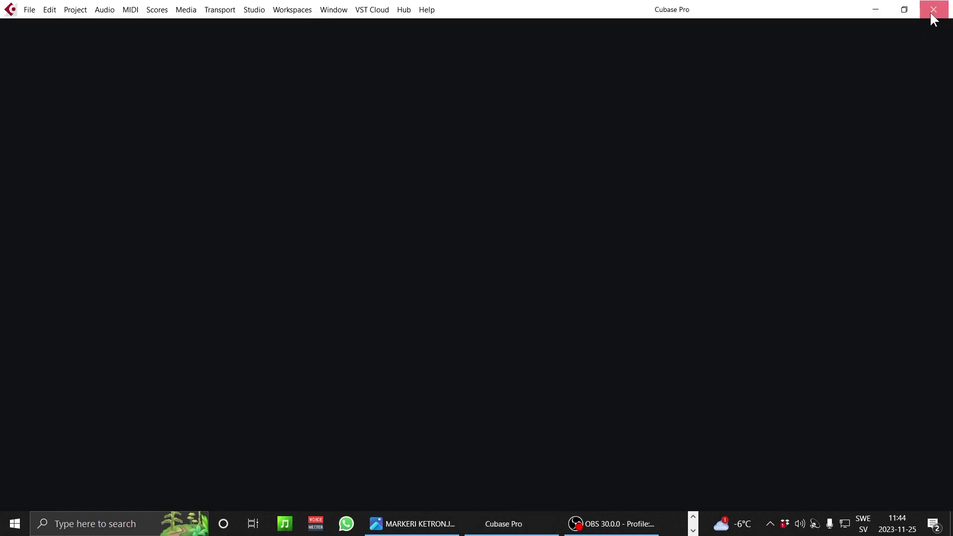
- Quit Cubase, close the MARKERI KETRON.JPG photo and open the SINISA (H:) drive in This PC
left_click(931, 11)
left_click(940, 12)
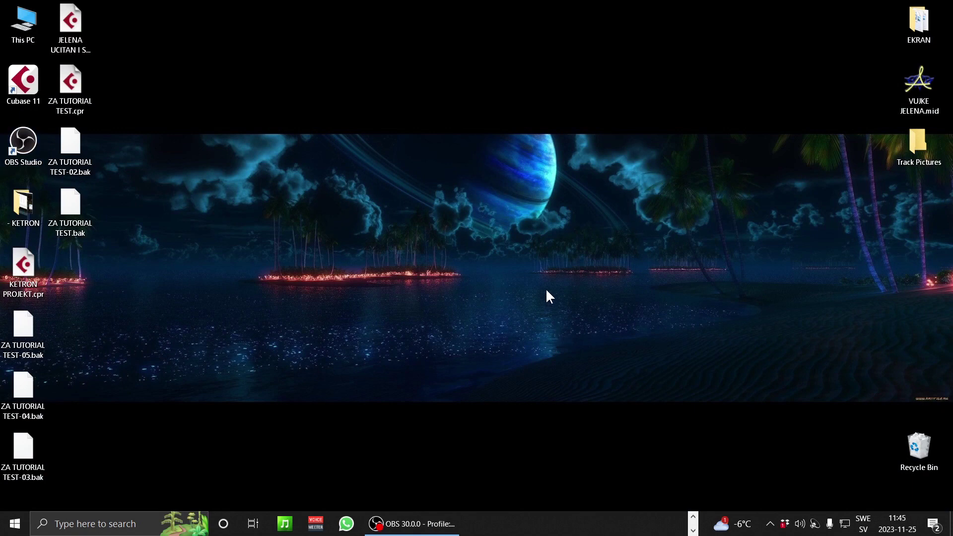
double_click(23, 23)
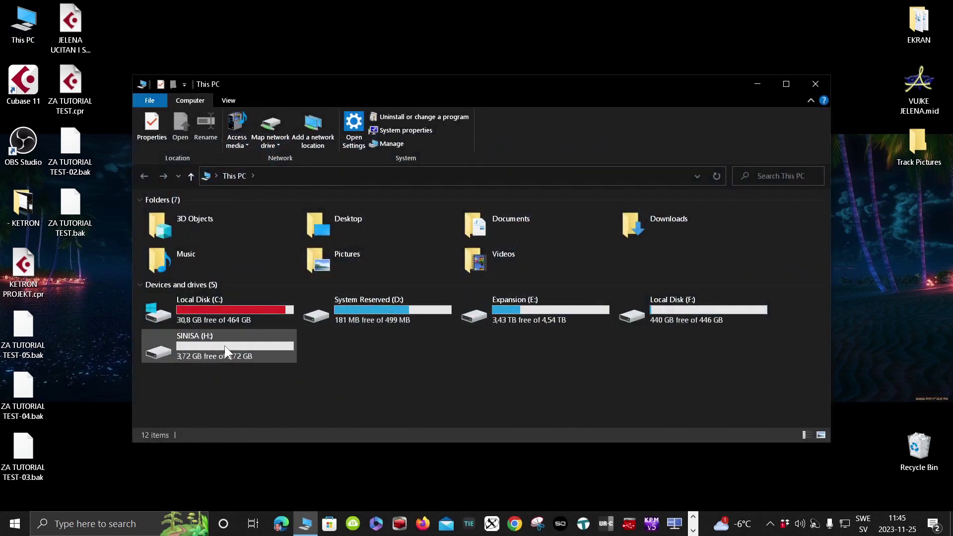
double_click(224, 346)
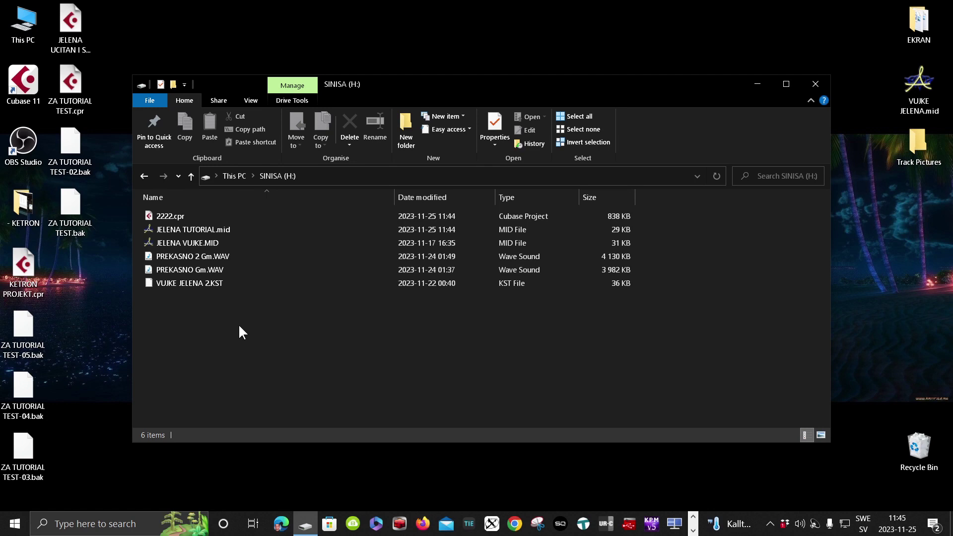
- Rename JELENA TUTORIAL.mid to JELENA TUTORIAL.KST, confirming the extension change
left_click(183, 229)
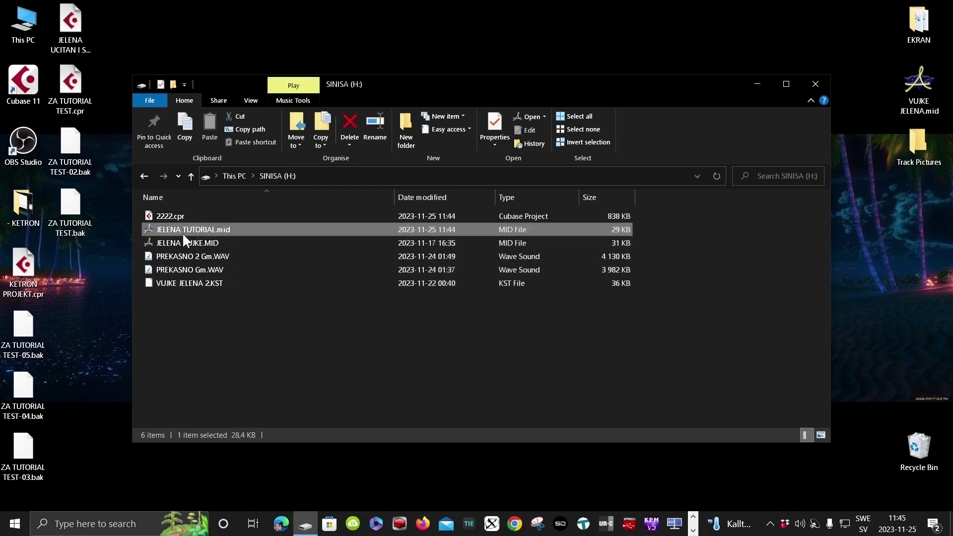
left_click(224, 227)
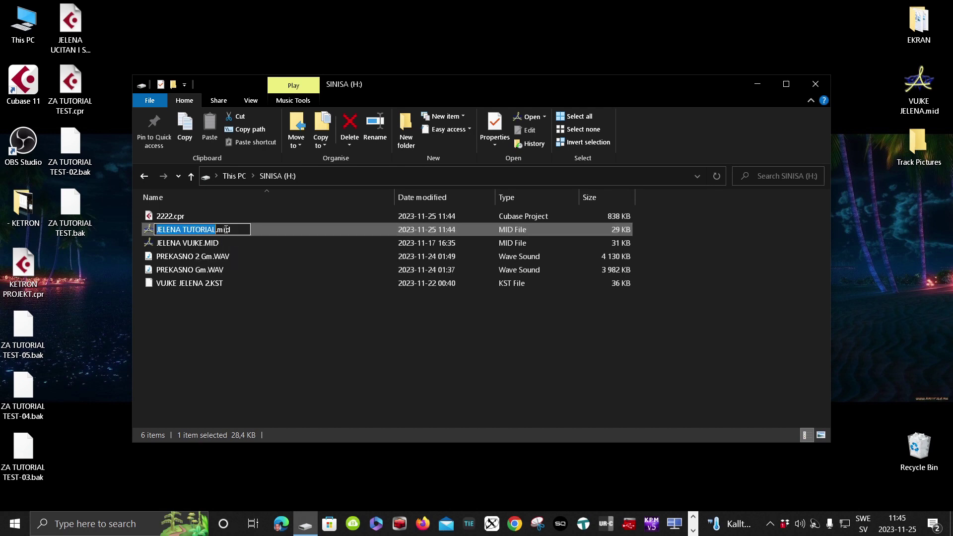
left_click_drag(231, 231, 218, 231)
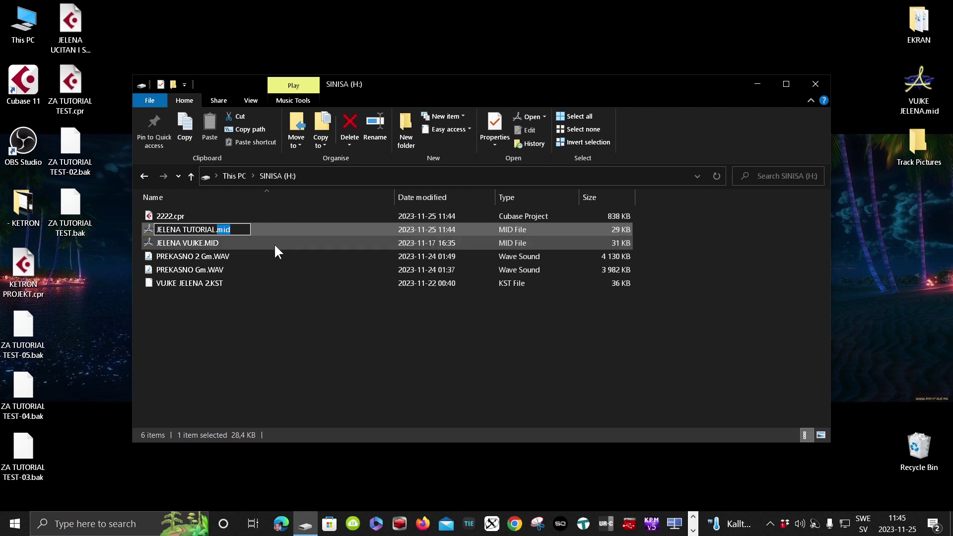
type("KST")
key("Return")
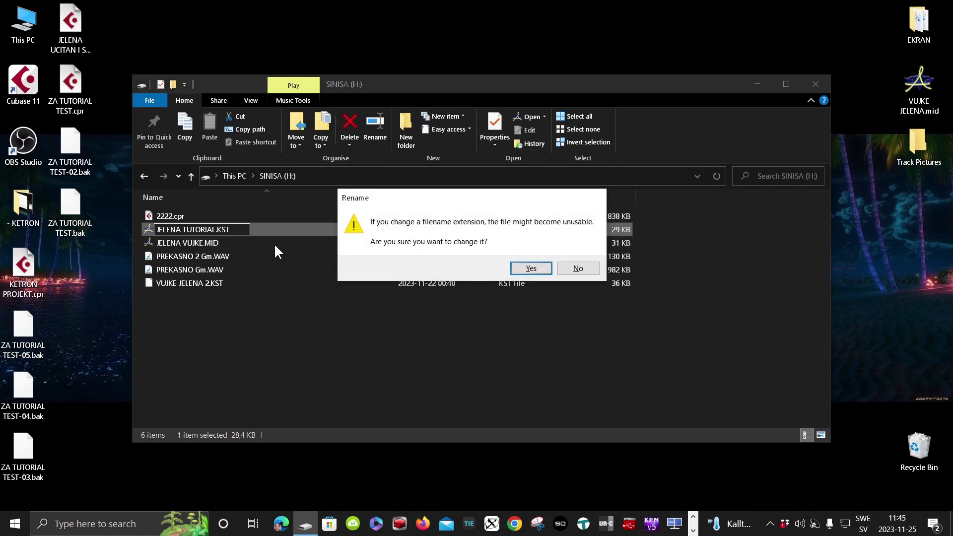
key("Return")
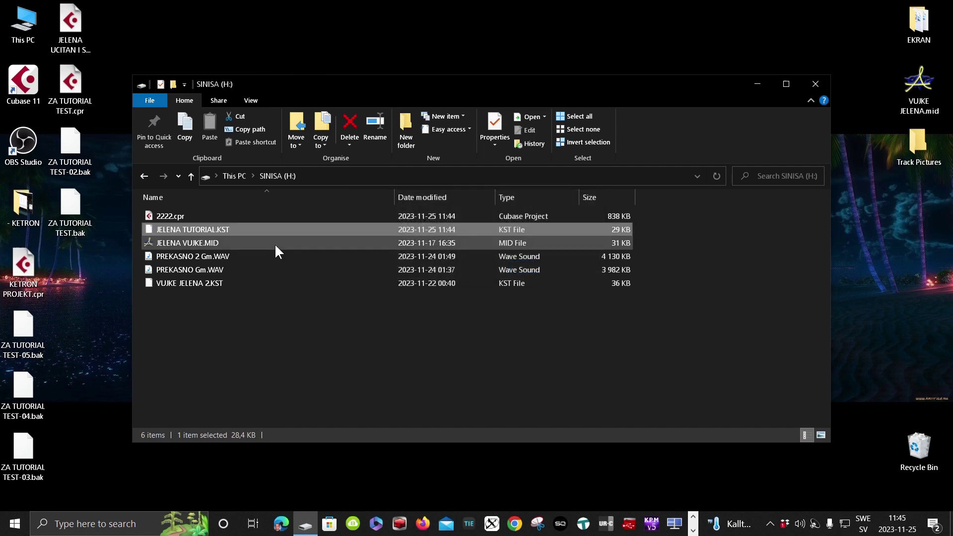
- Close the drive window, eject the SINISA mass storage device via Safely Remove Hardware, and dismiss the notification
left_click(817, 83)
left_click(769, 524)
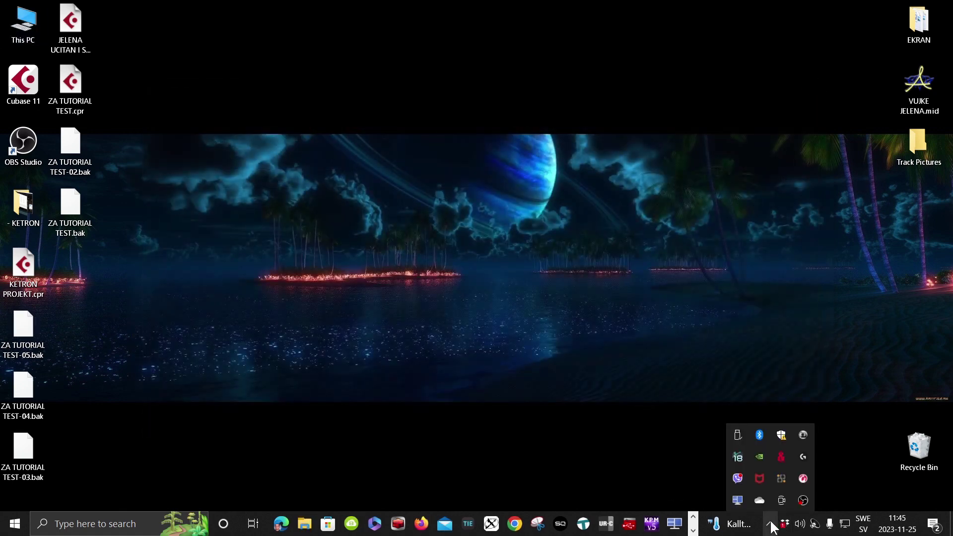
left_click(737, 435)
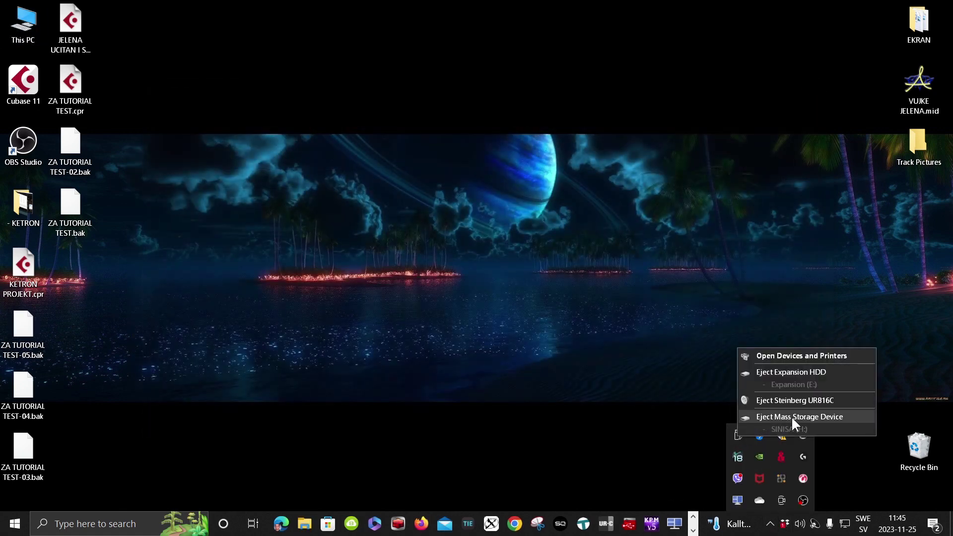
left_click(792, 419)
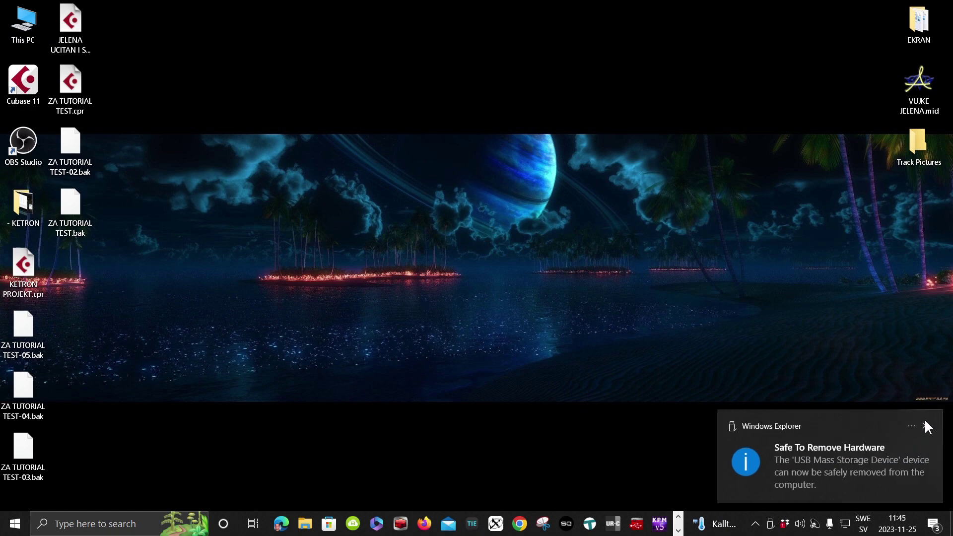
left_click(924, 425)
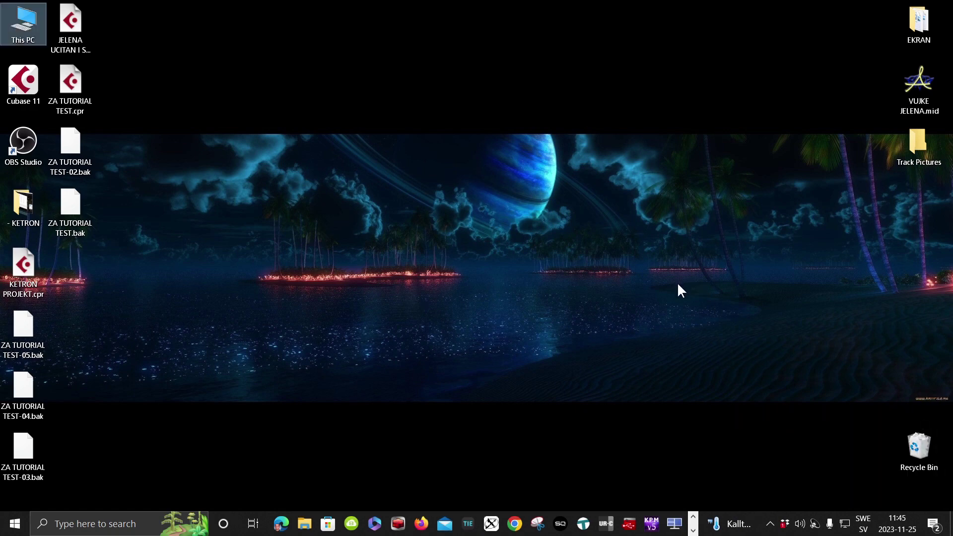